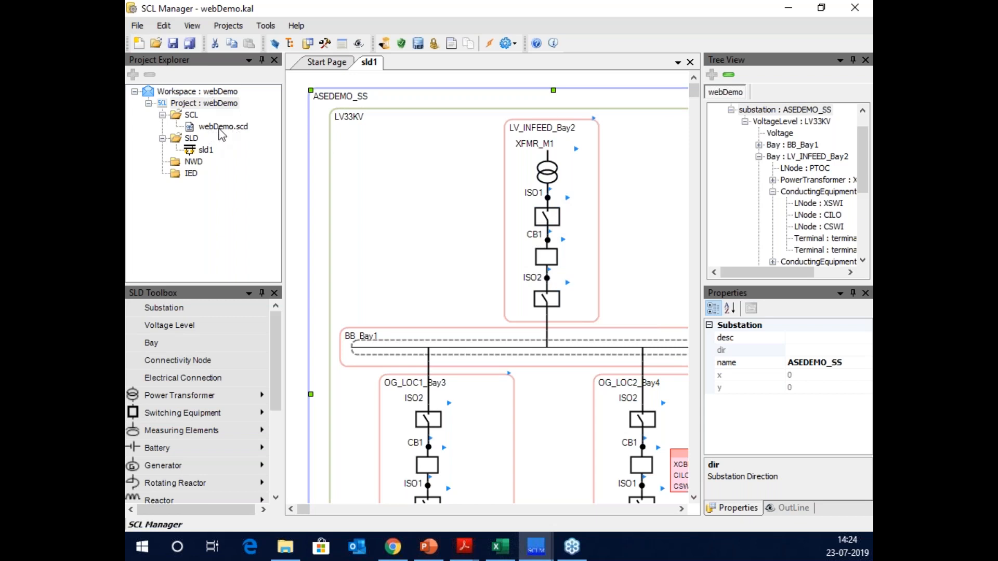
Open webDemo.scd and collapse LV_INFEED_Bay2 in the tree to list the bays under voltage level LV33KV.
{"action": "left_click", "coordinate": [219, 128]}
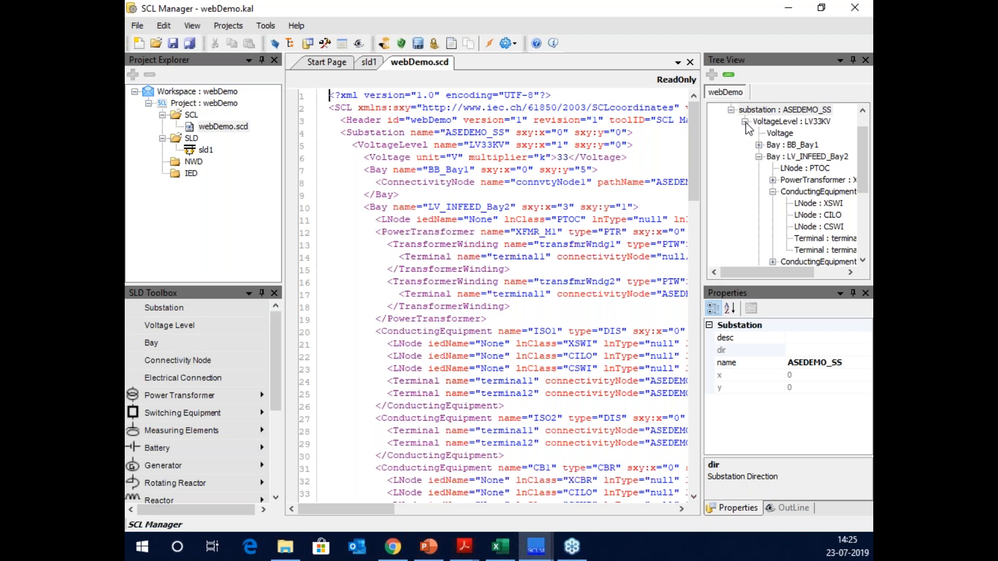
{"action": "left_click", "coordinate": [745, 122]}
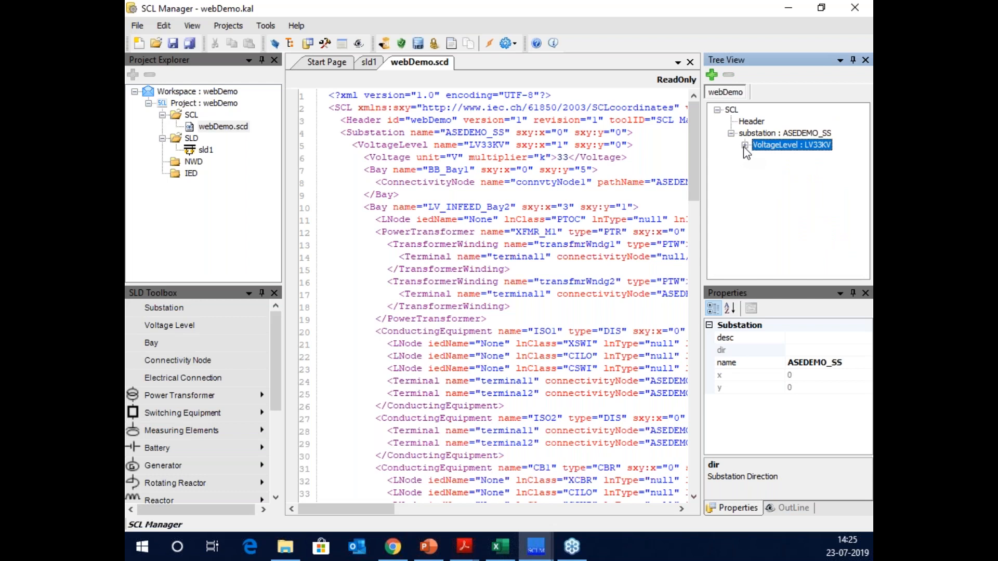
{"action": "left_click", "coordinate": [745, 145]}
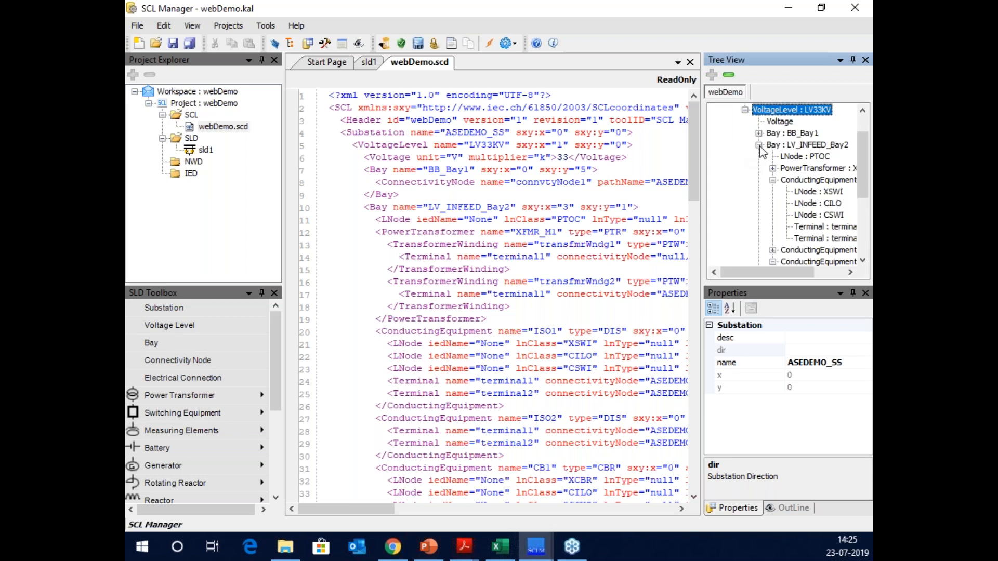
{"action": "left_click", "coordinate": [759, 147]}
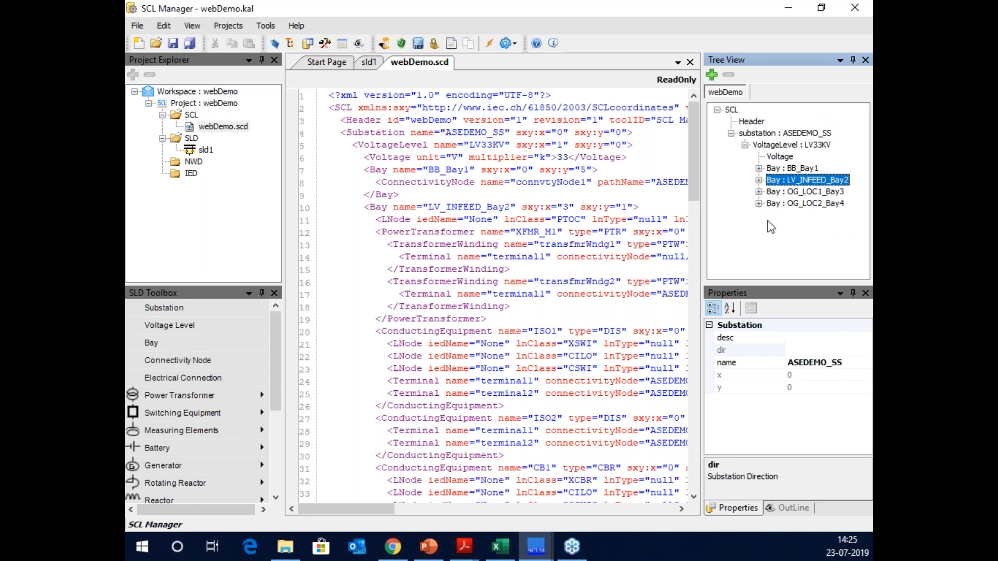
Return to the sld1 diagram and examine the outgoing bays below busbar bay BB_Bay1.
{"action": "left_click", "coordinate": [368, 63]}
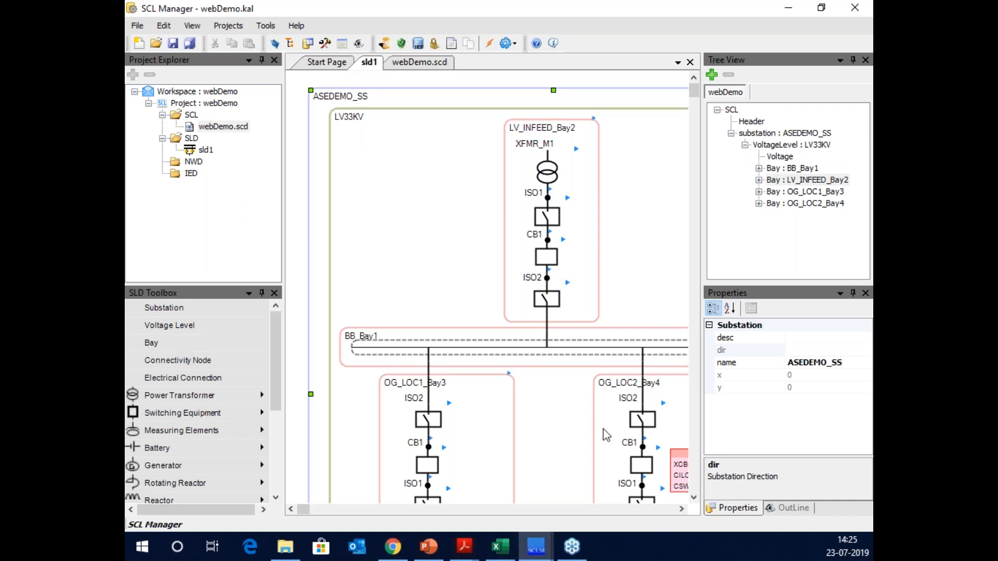
{"action": "left_click_drag", "start_coordinate": [693, 90], "coordinate": [748, 383]}
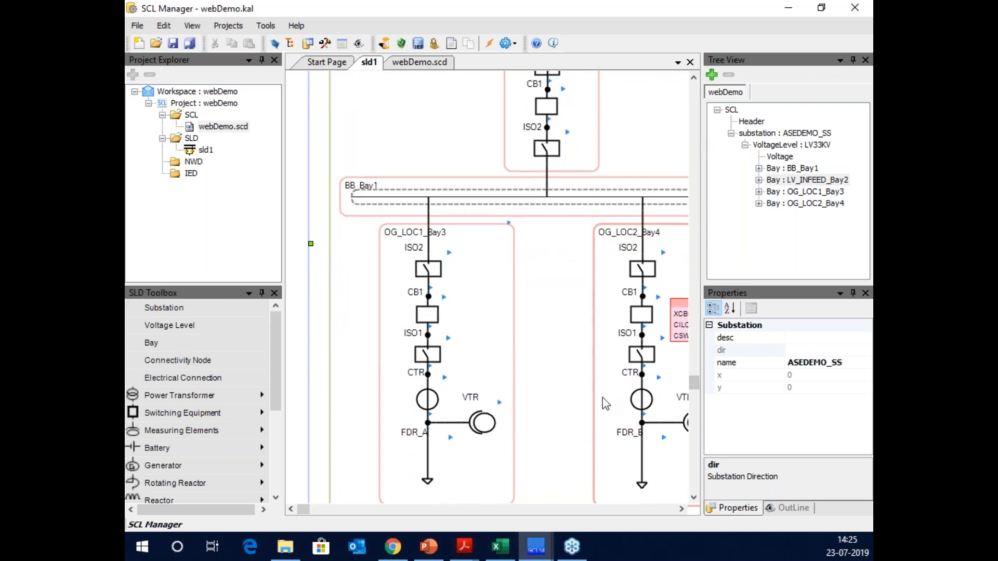
{"action": "left_click_drag", "start_coordinate": [695, 383], "coordinate": [580, 376]}
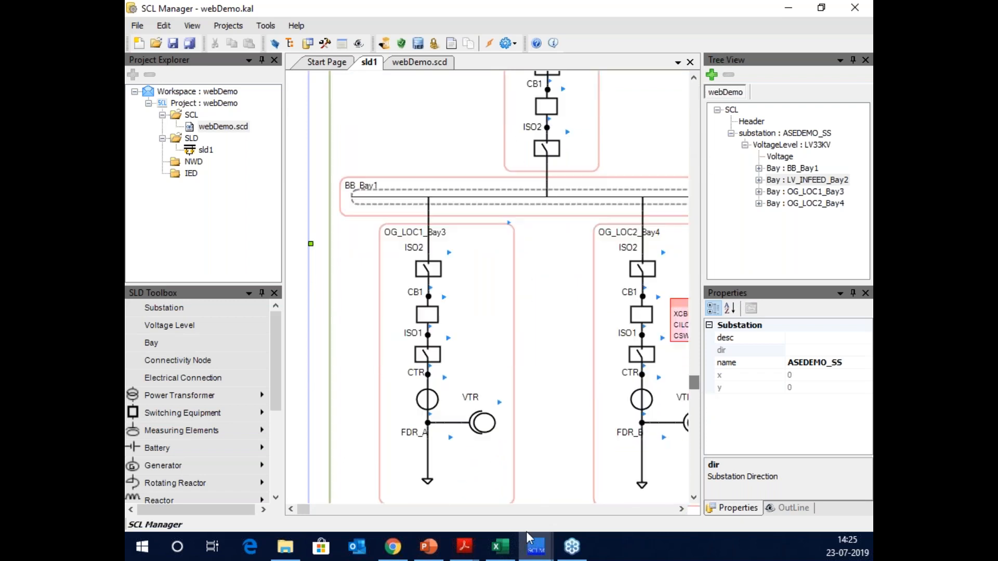
{"action": "left_click_drag", "start_coordinate": [695, 393], "coordinate": [693, 91]}
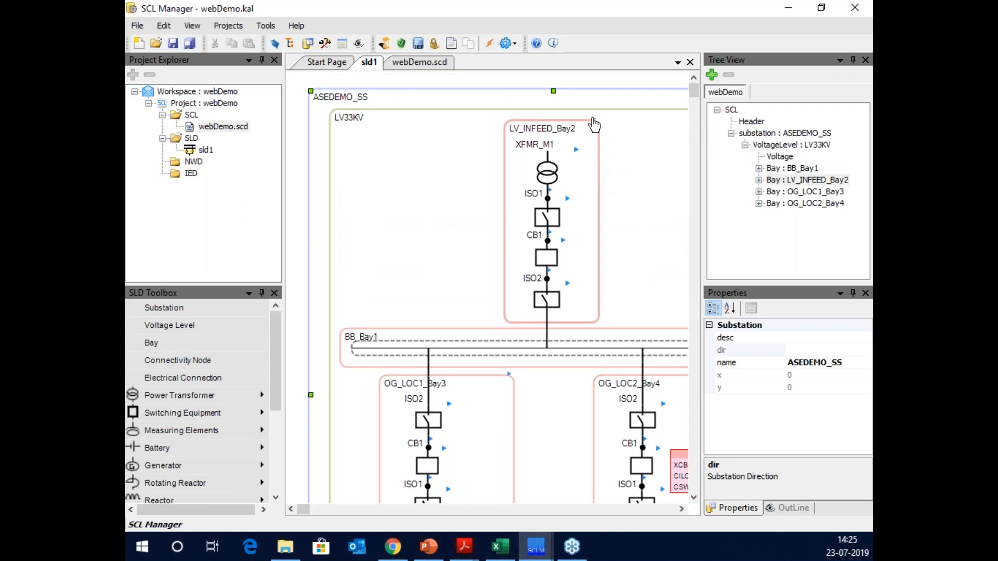
Show the logical nodes of LV_INFEED_Bay2 and add a Function to that bay.
{"action": "left_click", "coordinate": [594, 124]}
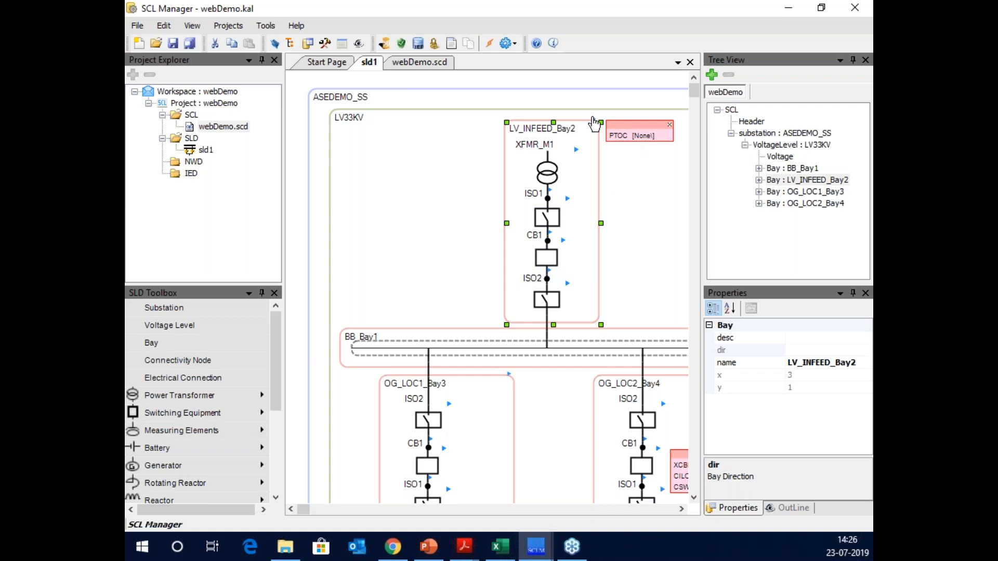
{"action": "right_click", "coordinate": [595, 124]}
{"action": "mouse_move", "coordinate": [626, 125]}
{"action": "left_click", "coordinate": [554, 152]}
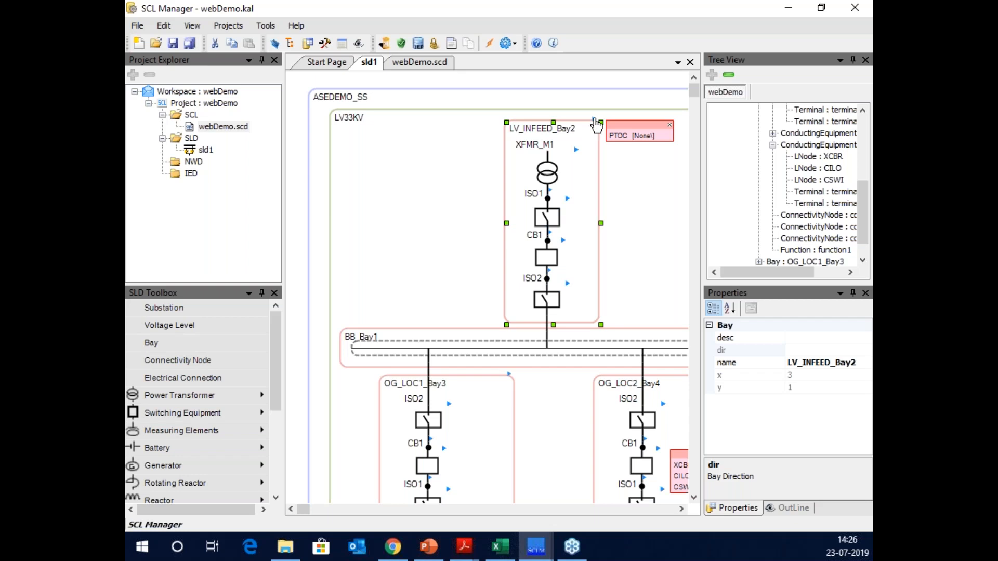
Add an MMXU (Measurement) LNode from the Metering & Measurement group to LV_INFEED_Bay2.
{"action": "right_click", "coordinate": [596, 125]}
{"action": "mouse_move", "coordinate": [608, 127]}
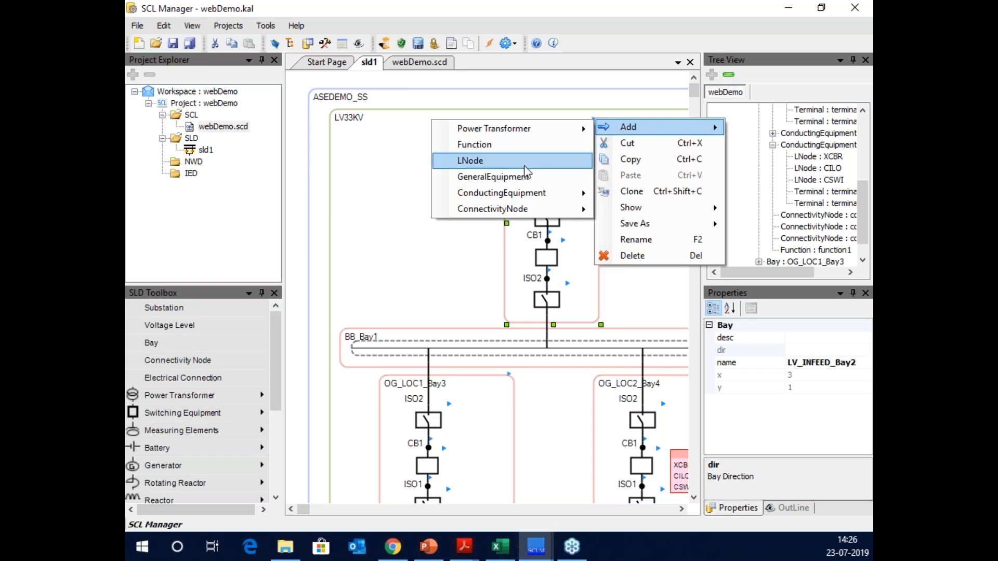
{"action": "mouse_move", "coordinate": [512, 163]}
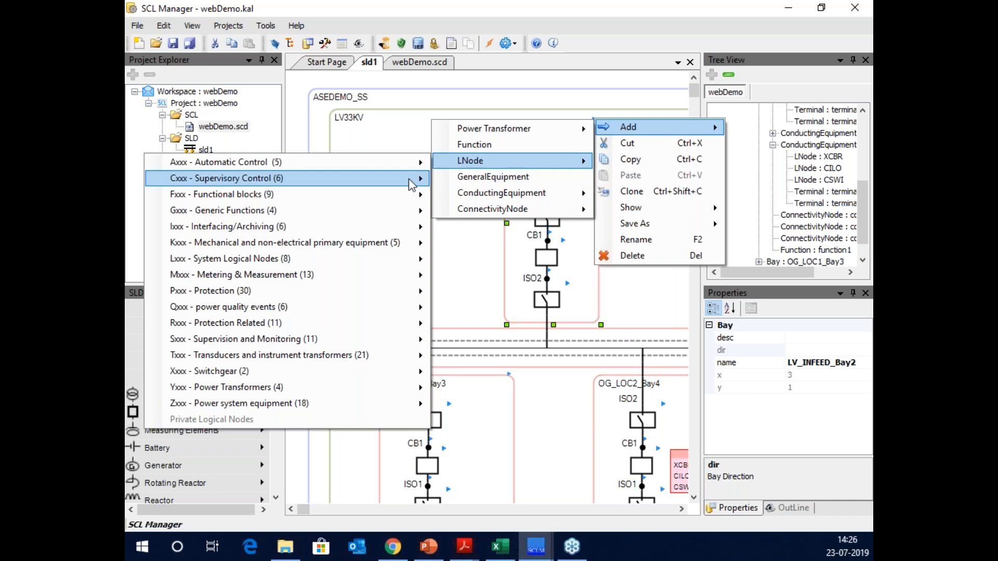
{"action": "mouse_move", "coordinate": [383, 280]}
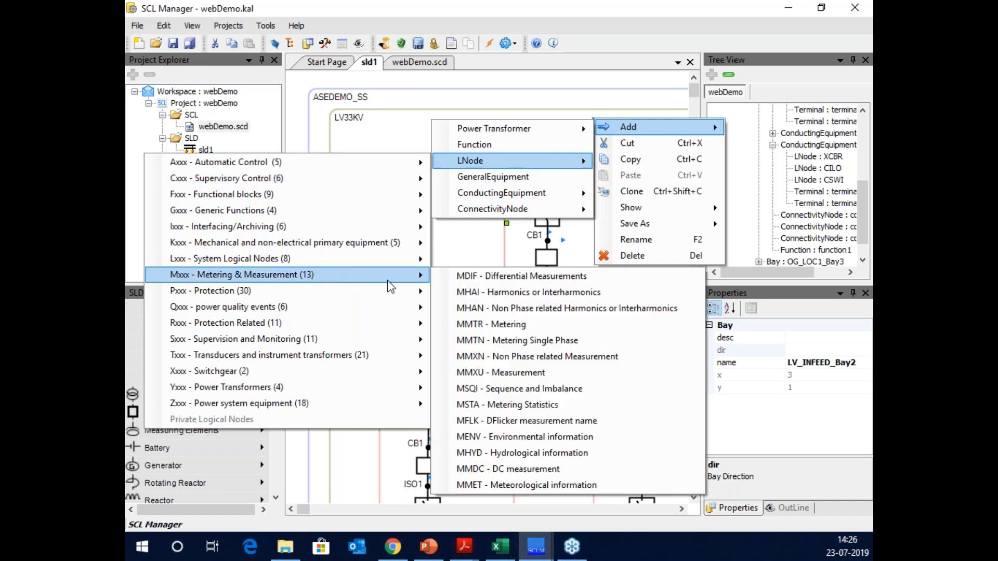
{"action": "left_click", "coordinate": [493, 373]}
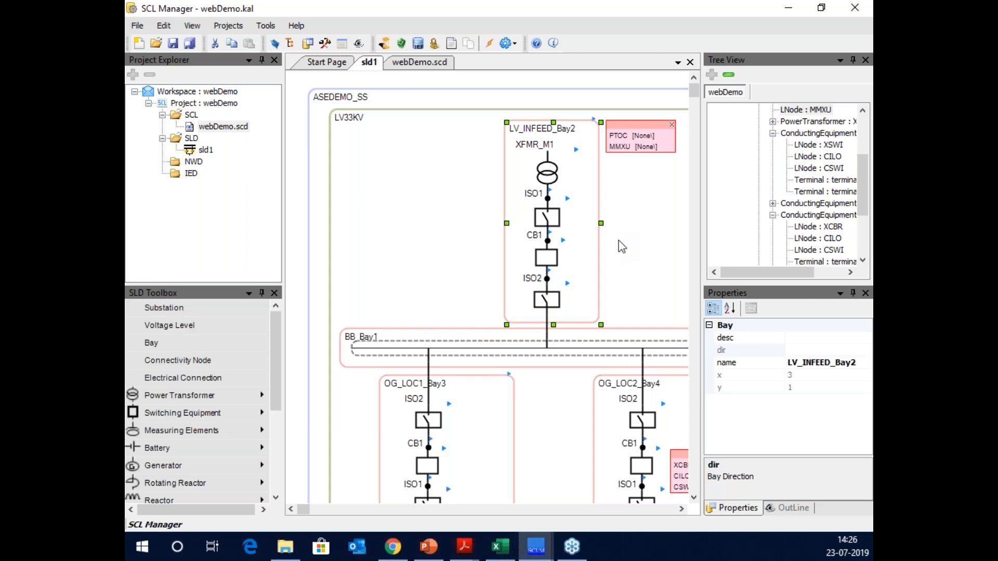
Show the logical nodes of circuit breaker CB1 in LV_INFEED_Bay2, and inspect the bay's MMXU and PTOC nodes.
{"action": "left_click", "coordinate": [563, 242]}
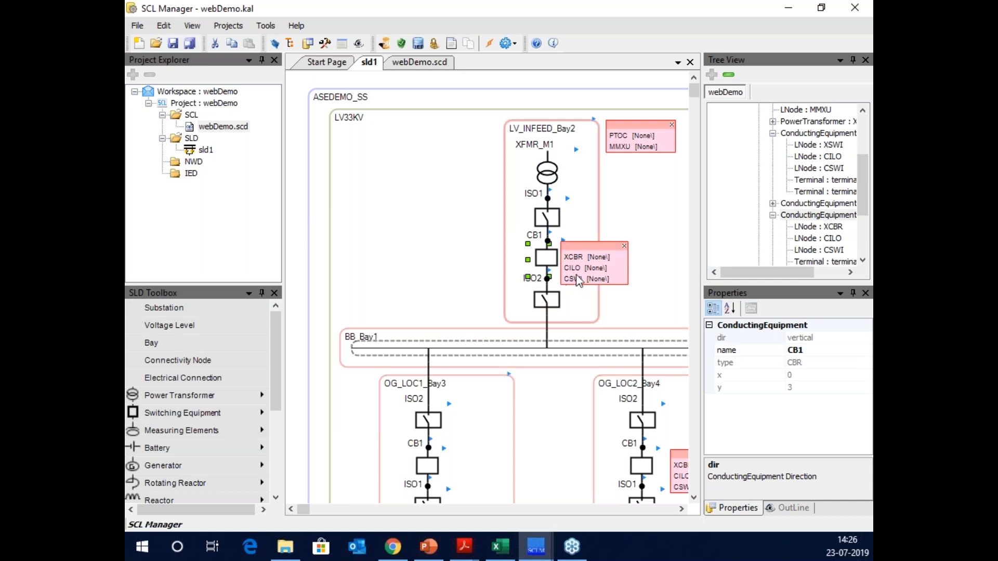
{"action": "left_click", "coordinate": [611, 291]}
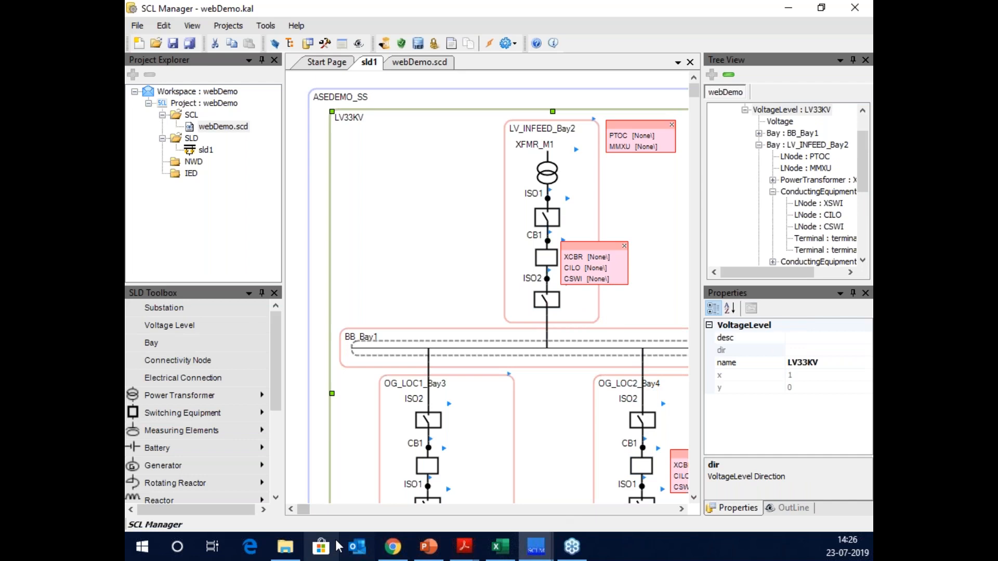
{"action": "left_click_drag", "start_coordinate": [304, 512], "coordinate": [394, 514]}
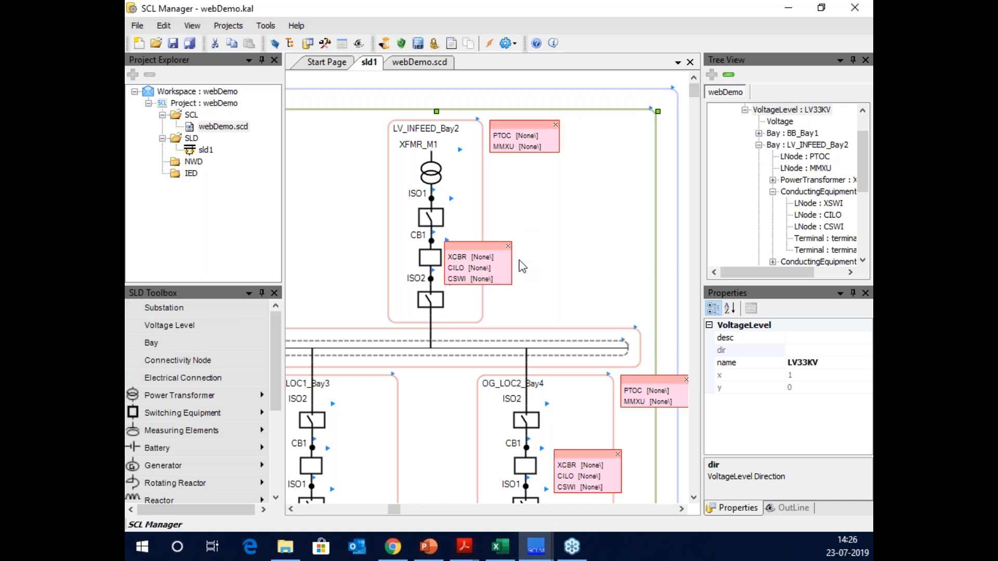
{"action": "left_click", "coordinate": [502, 147]}
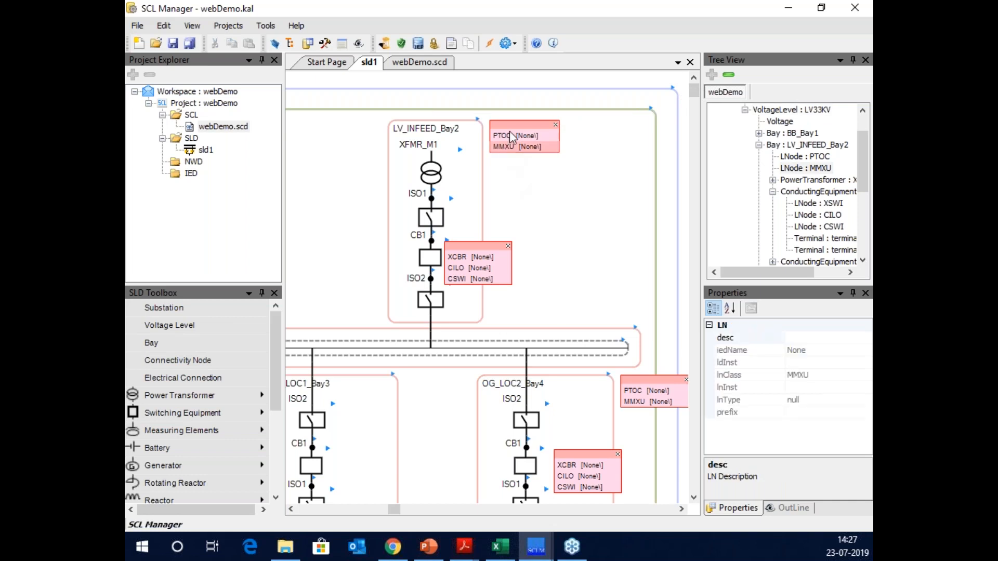
{"action": "left_click", "coordinate": [504, 137]}
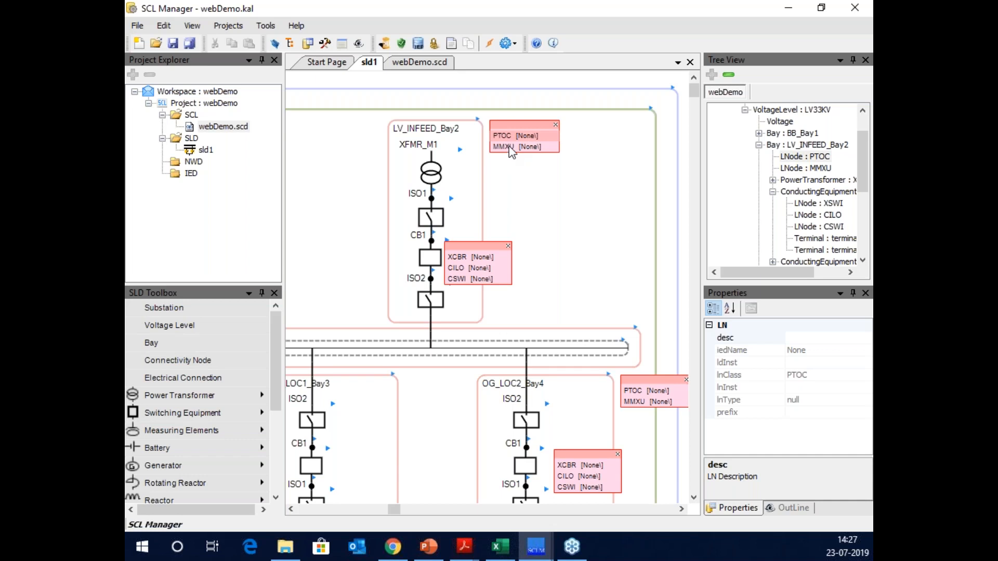
{"action": "left_click", "coordinate": [511, 147]}
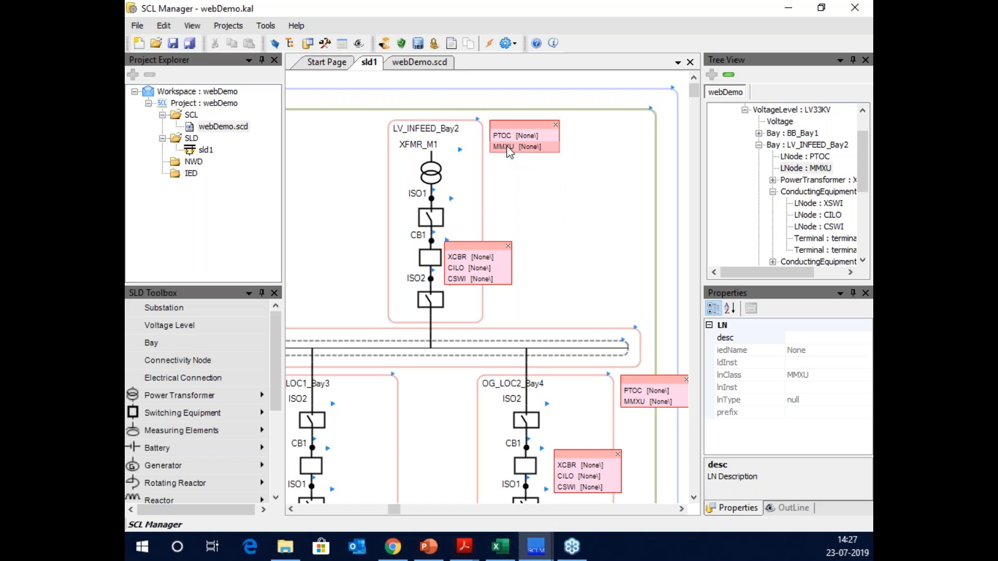
View the LNode properties of MMXU in LV_INFEED_Bay2, including its lnclass, and close them without changes.
{"action": "right_click", "coordinate": [508, 148]}
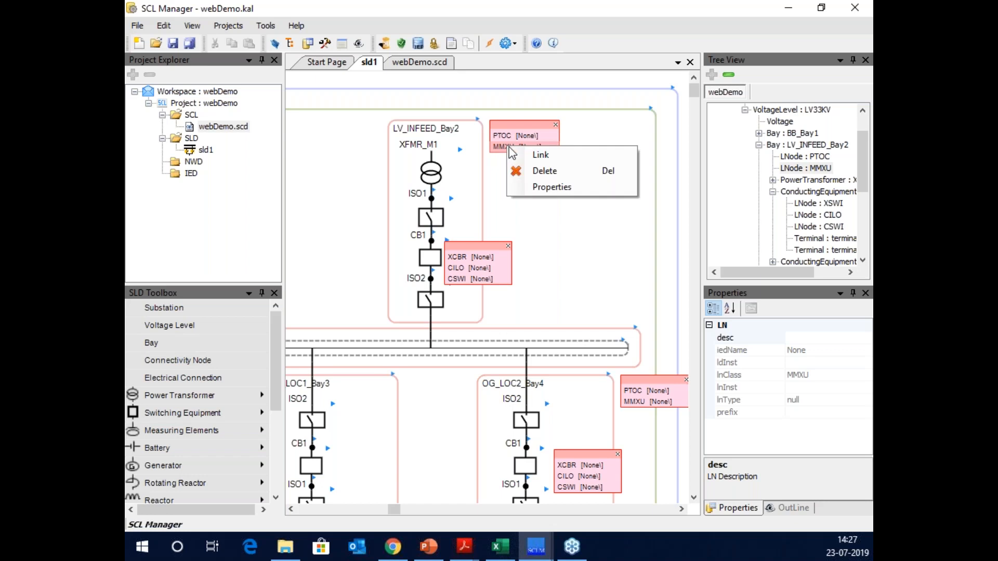
{"action": "left_click", "coordinate": [553, 188]}
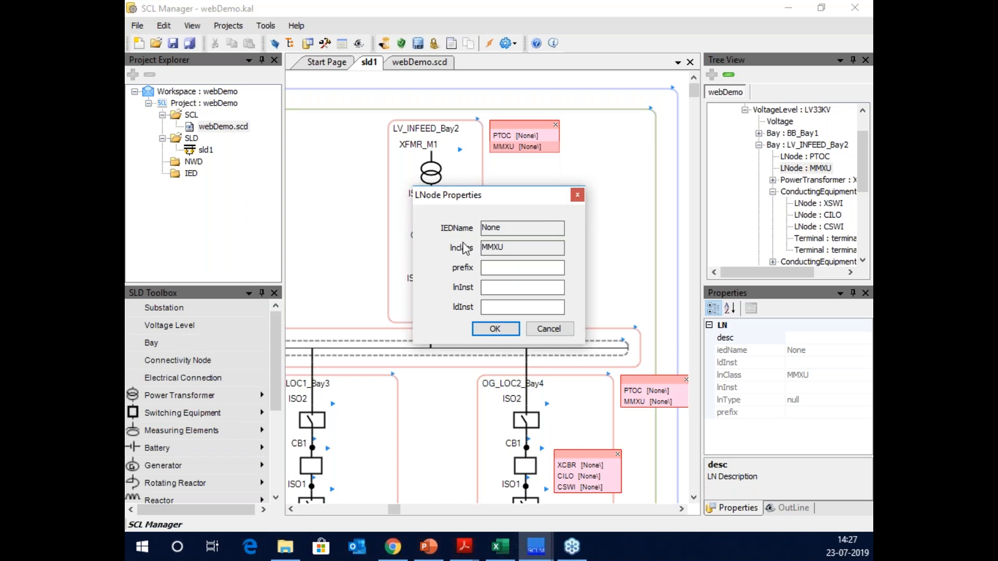
{"action": "double_click", "coordinate": [493, 248]}
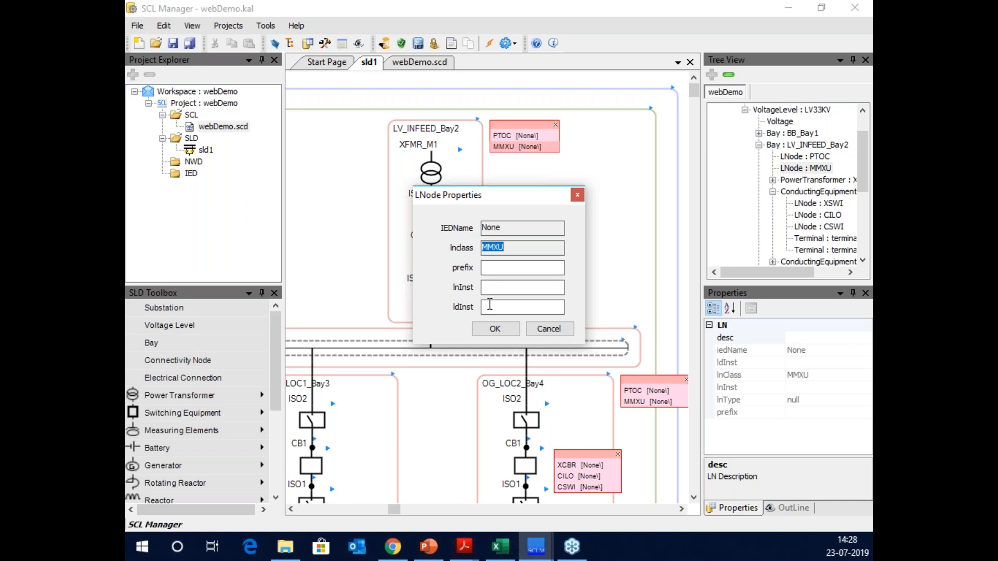
{"action": "left_click", "coordinate": [552, 331]}
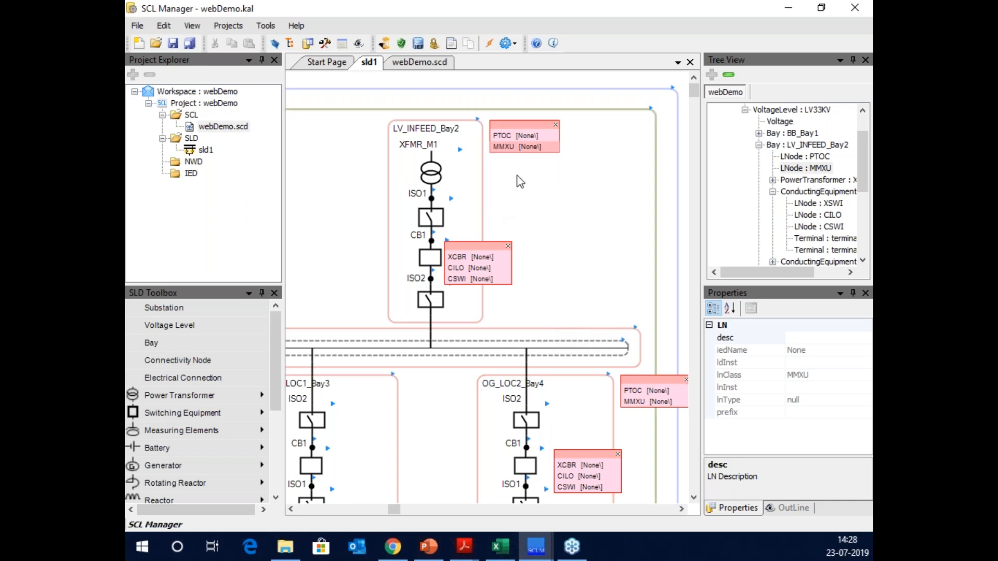
Add another PTOC (Time overcurrent) LNode from the Protection group to LV_INFEED_Bay2.
{"action": "left_click", "coordinate": [501, 135]}
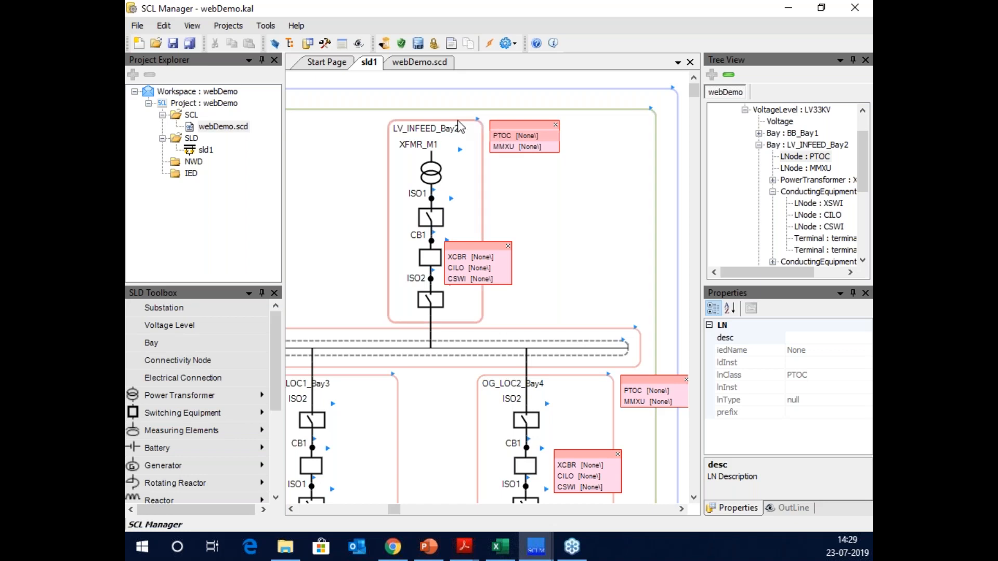
{"action": "left_click", "coordinate": [478, 121]}
{"action": "right_click", "coordinate": [478, 121]}
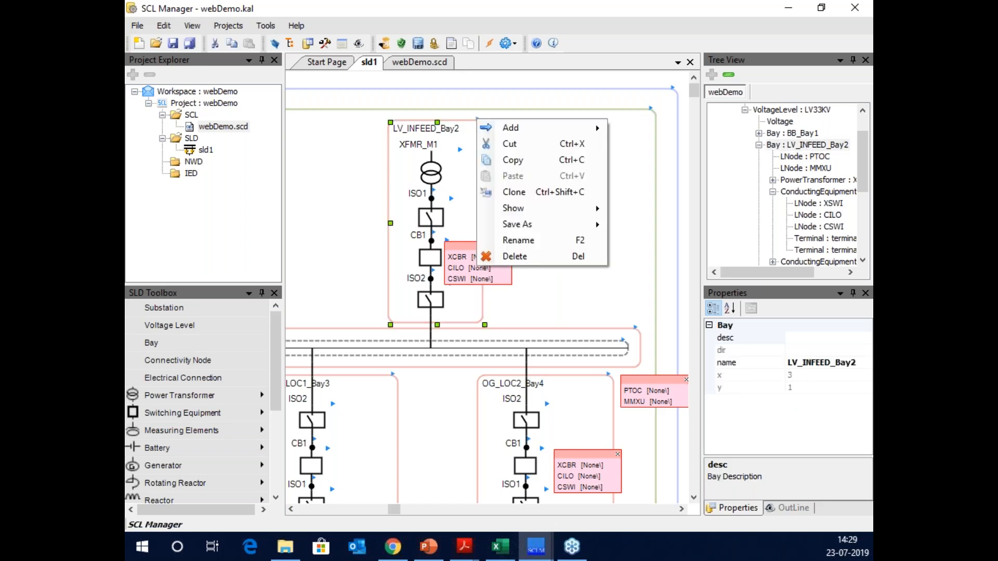
{"action": "mouse_move", "coordinate": [581, 129]}
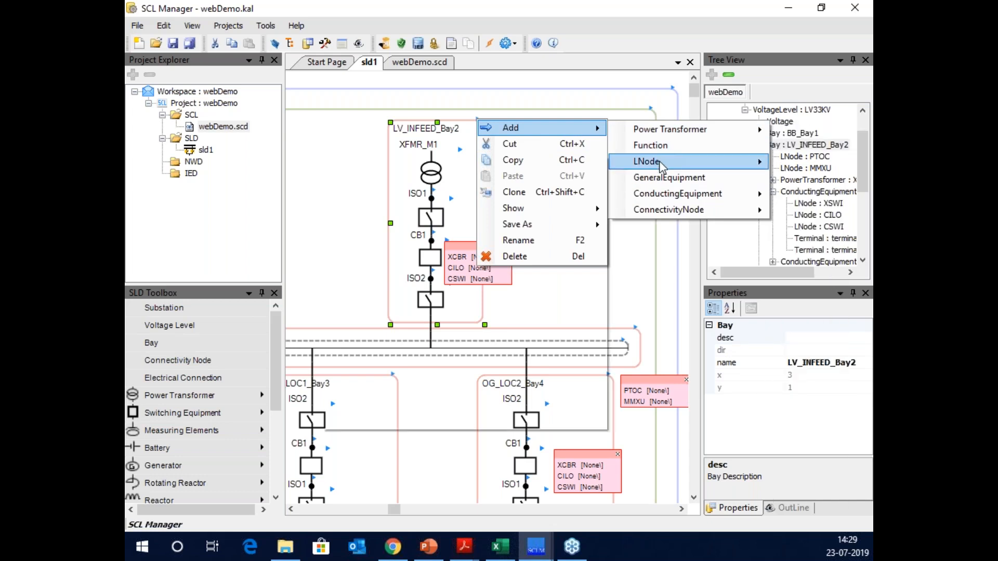
{"action": "mouse_move", "coordinate": [658, 162]}
{"action": "mouse_move", "coordinate": [412, 291]}
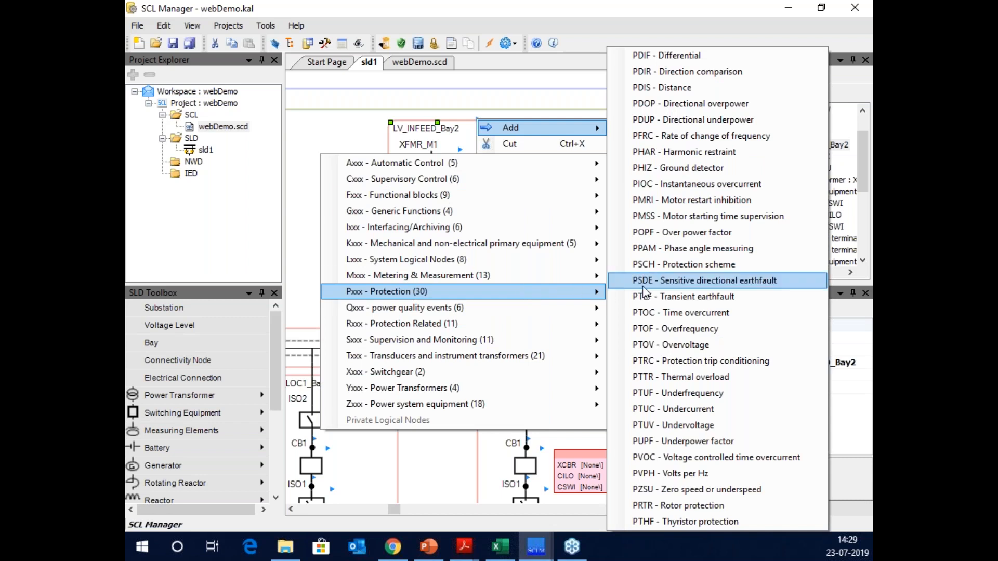
{"action": "left_click", "coordinate": [660, 313]}
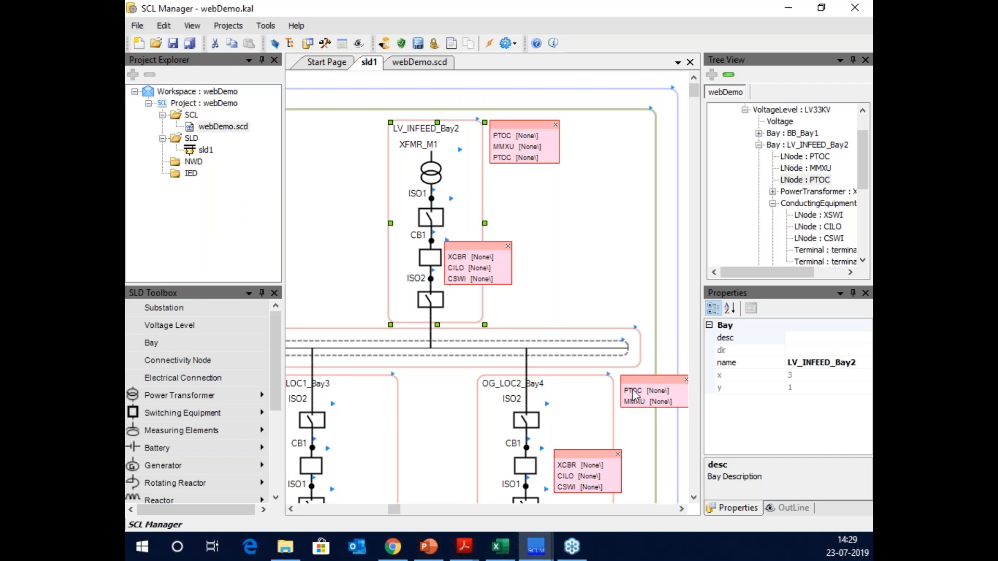
Select the PTOC logical node of bay OG_LOC2_Bay4 to view its properties.
{"action": "left_click", "coordinate": [639, 393]}
{"action": "left_click", "coordinate": [639, 394]}
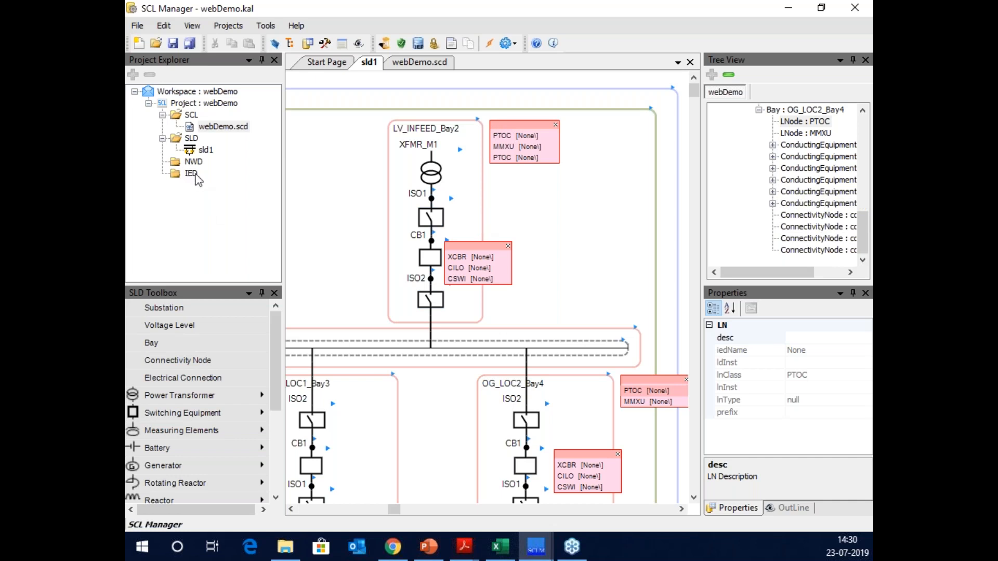
{"action": "left_click", "coordinate": [192, 175]}
{"action": "right_click", "coordinate": [193, 178]}
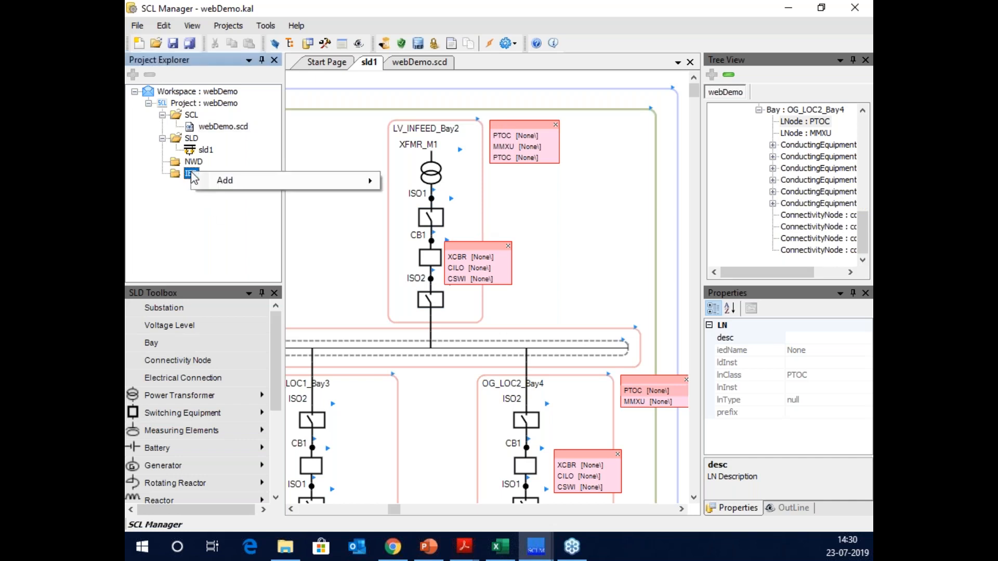
{"action": "mouse_move", "coordinate": [224, 184]}
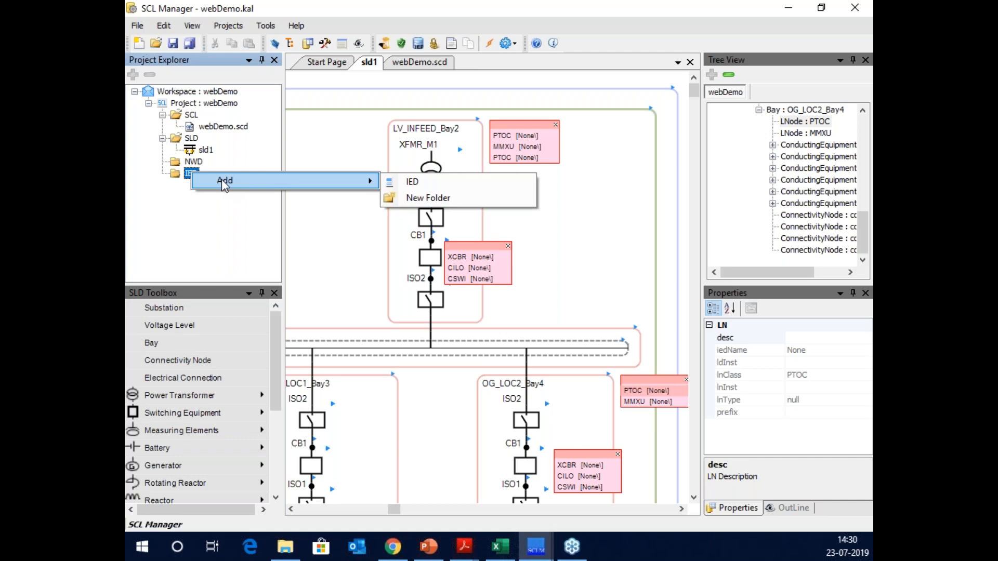
{"action": "left_click", "coordinate": [225, 210]}
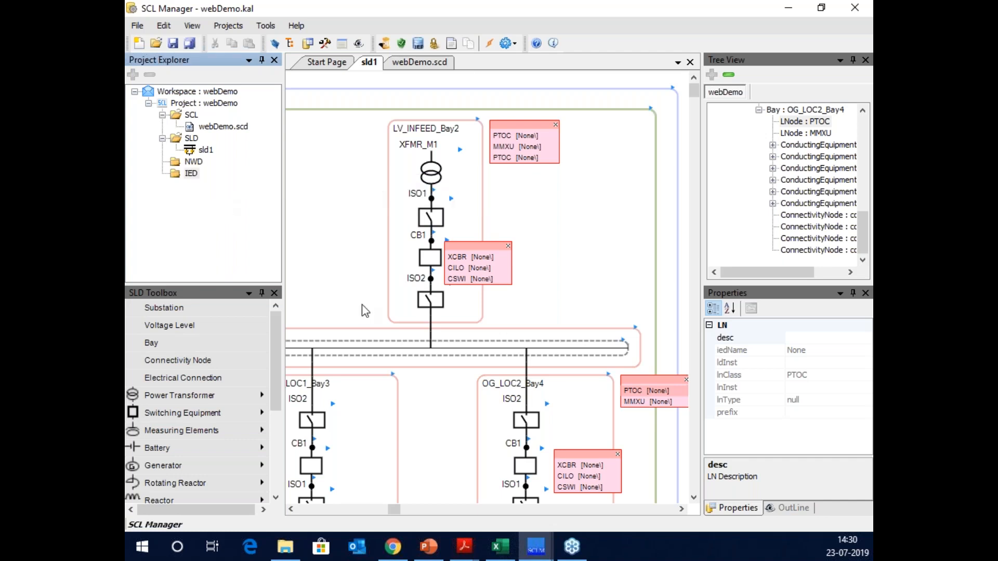
Switch to the other SCL Manager window, which holds the IEDTemplates.kal workspace.
{"action": "mouse_move", "coordinate": [537, 553]}
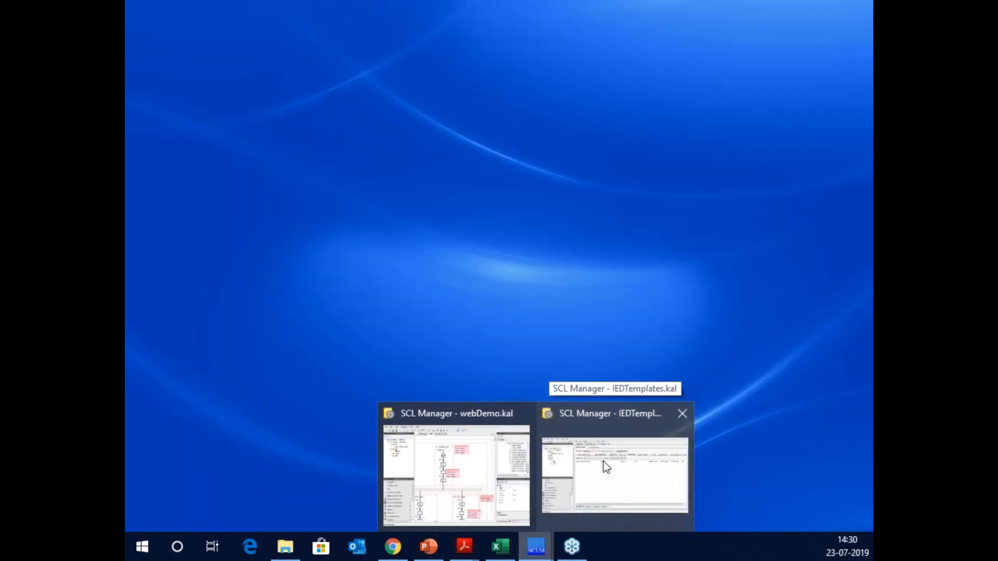
{"action": "left_click", "coordinate": [605, 466]}
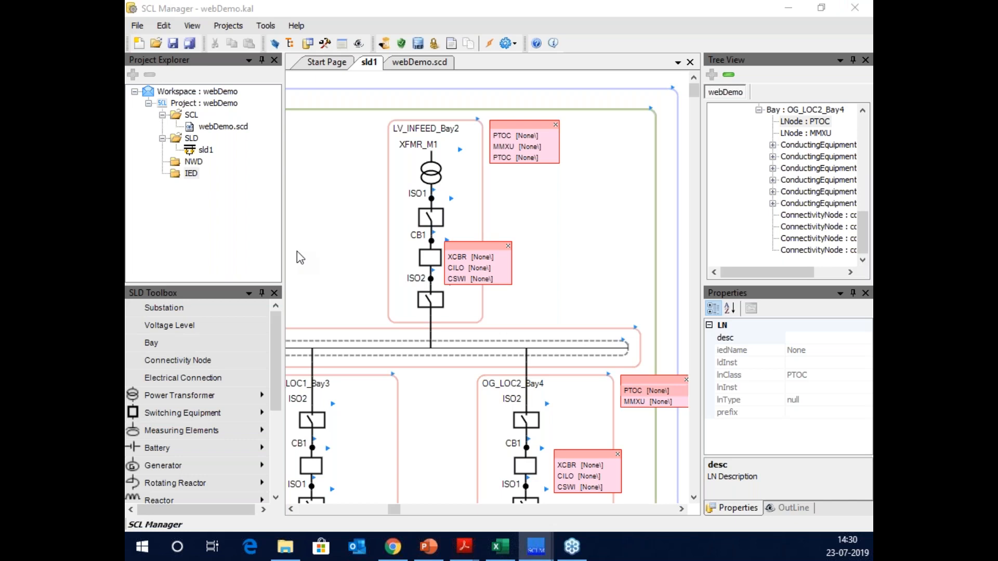
Maximize the IEDTemplates.kal window and open the client IED's data model.
{"action": "left_click_drag", "start_coordinate": [0, 73], "coordinate": [390, 132]}
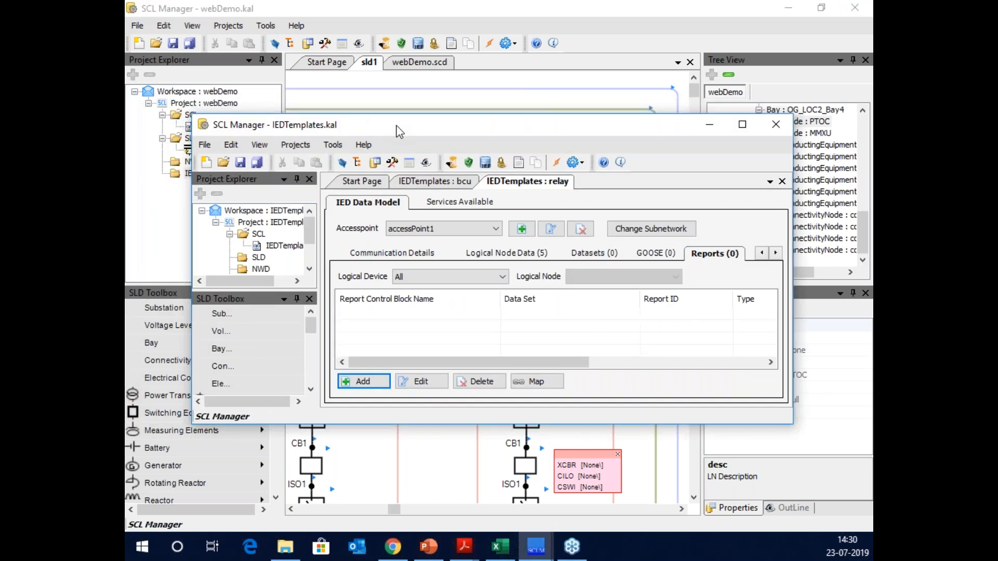
{"action": "double_click", "coordinate": [396, 130]}
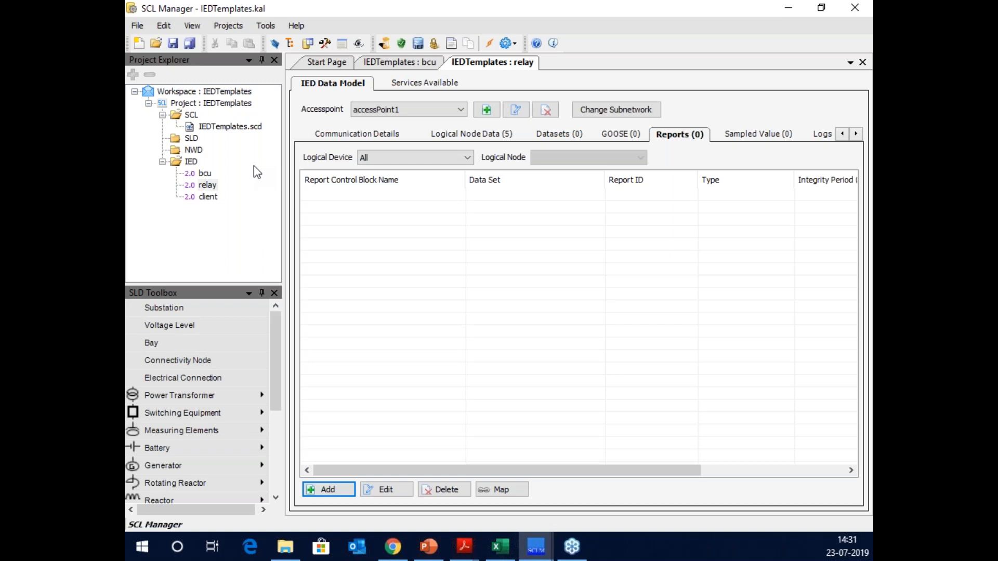
{"action": "left_click", "coordinate": [206, 174]}
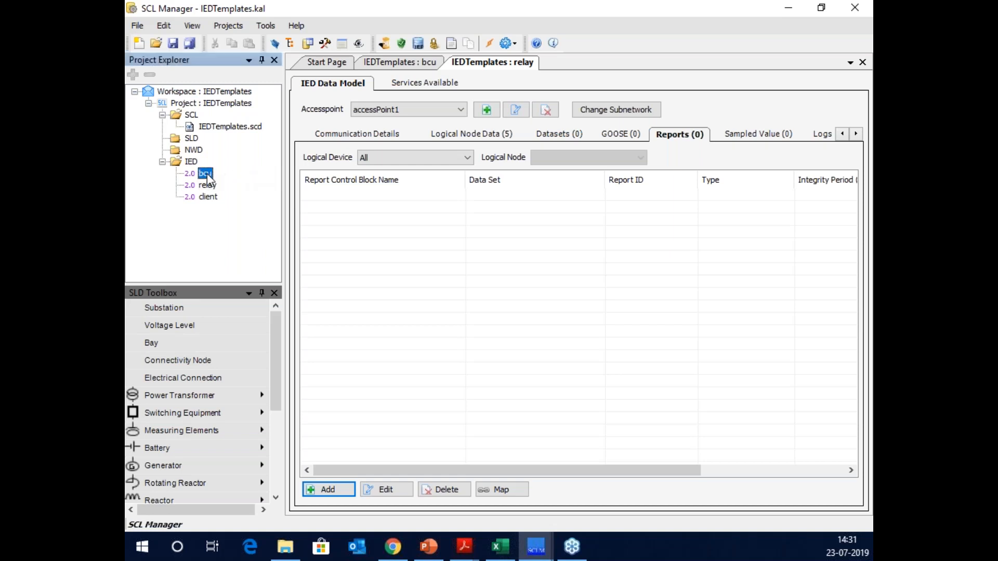
{"action": "left_click", "coordinate": [208, 186]}
{"action": "double_click", "coordinate": [208, 197]}
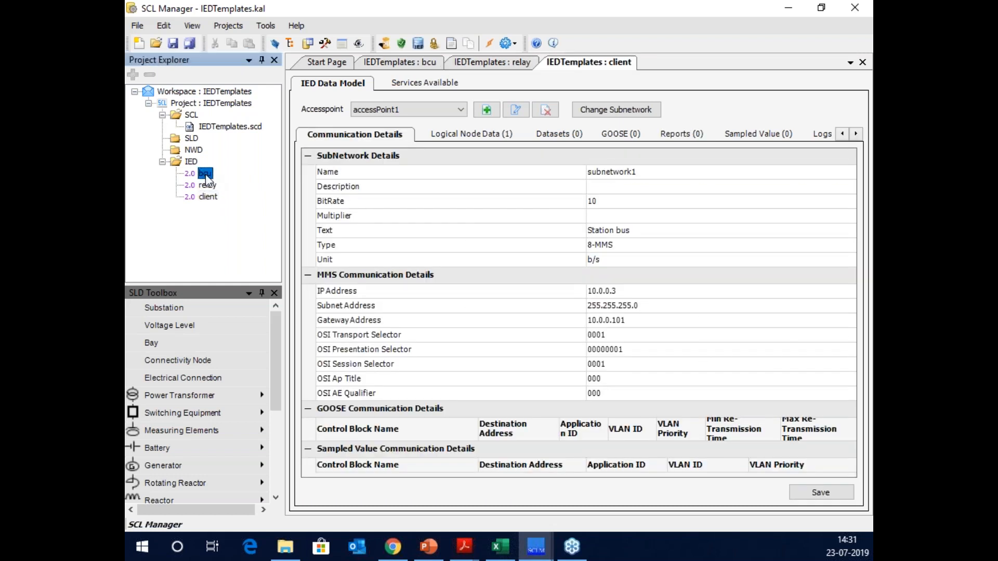
Review the logical node data of the bcu IED and of the relay IED, selecting the relay's MMXU1 node.
{"action": "double_click", "coordinate": [205, 173]}
{"action": "left_click", "coordinate": [470, 139]}
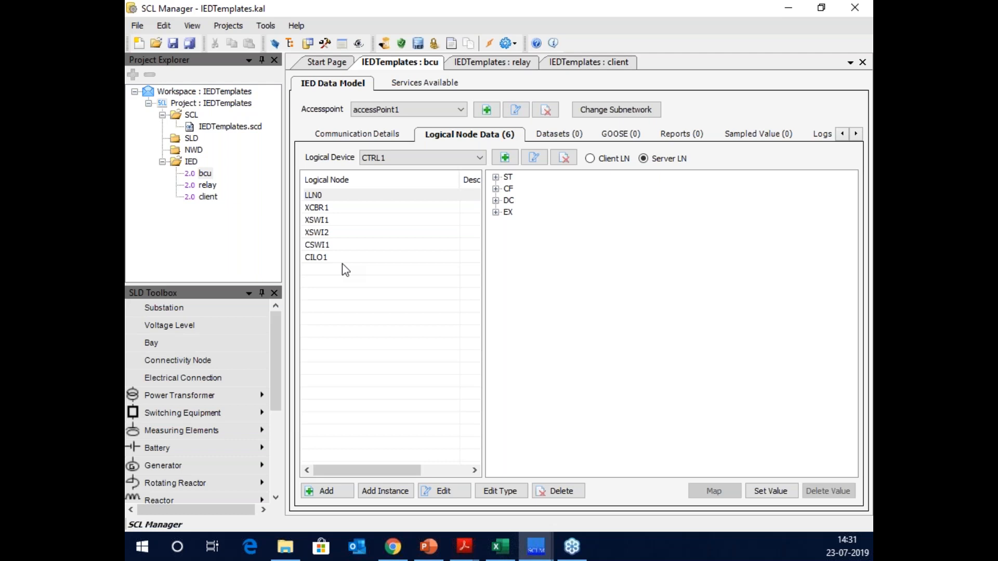
{"action": "left_click", "coordinate": [207, 187]}
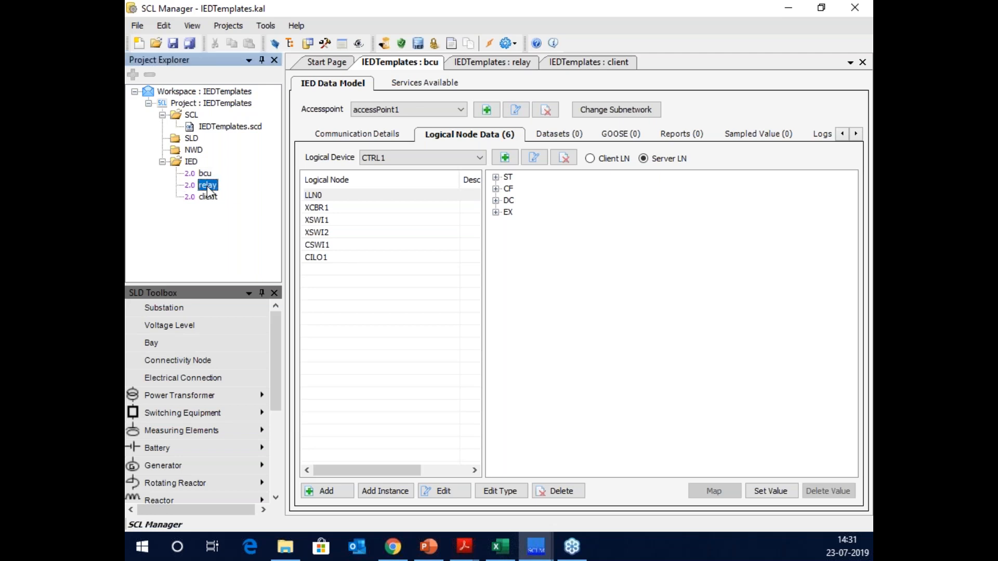
{"action": "double_click", "coordinate": [208, 187]}
{"action": "left_click", "coordinate": [489, 134]}
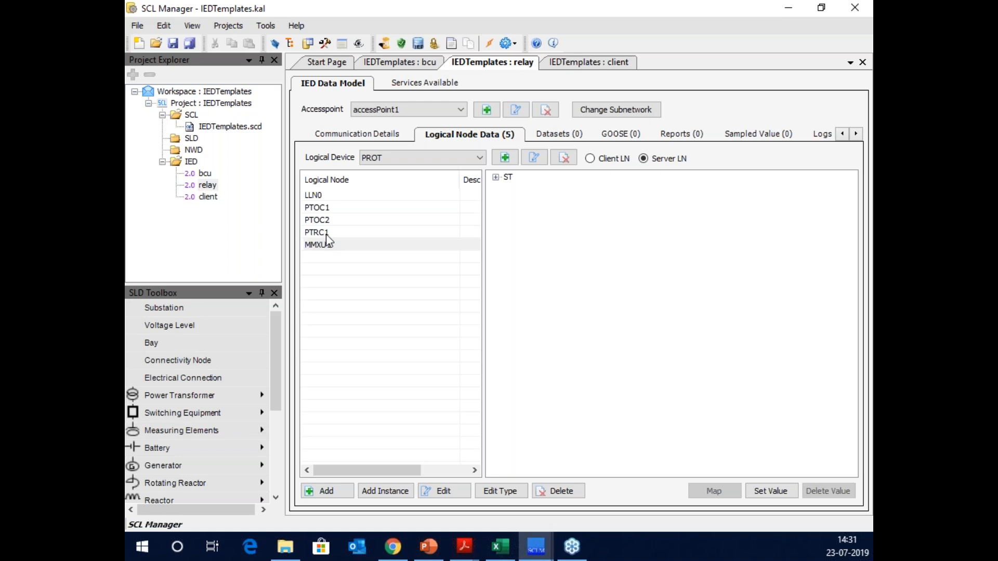
{"action": "left_click", "coordinate": [317, 248]}
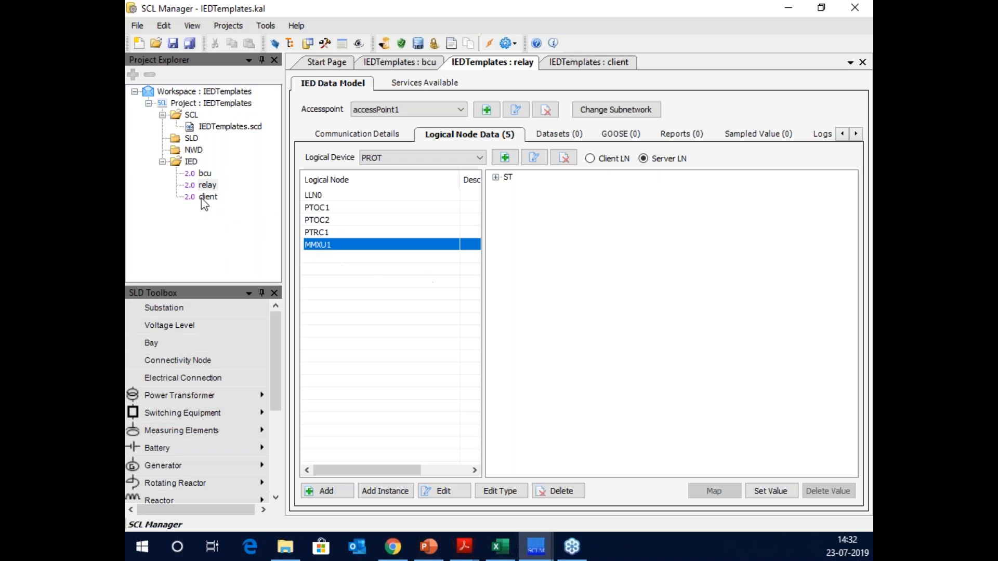
View the ICD export destination for the relay IED in the WebDemo folder and close it without exporting.
{"action": "right_click", "coordinate": [208, 187]}
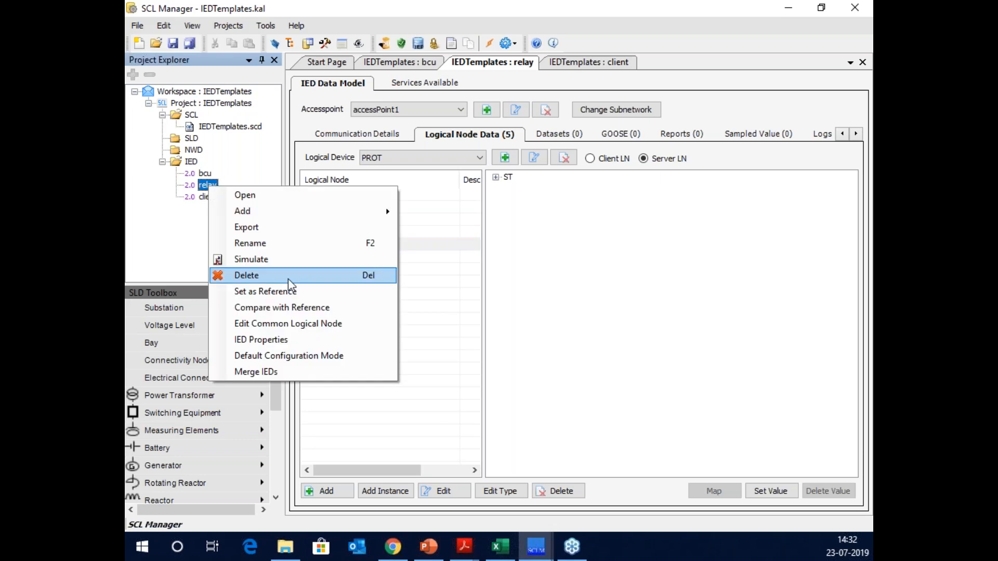
{"action": "left_click", "coordinate": [302, 227]}
{"action": "double_click", "coordinate": [297, 170]}
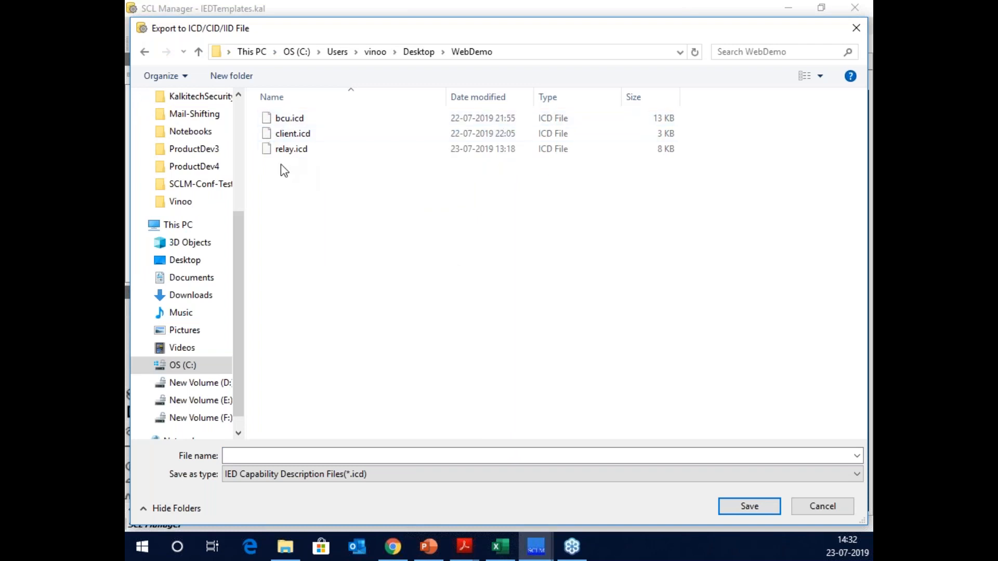
{"action": "left_click", "coordinate": [825, 504]}
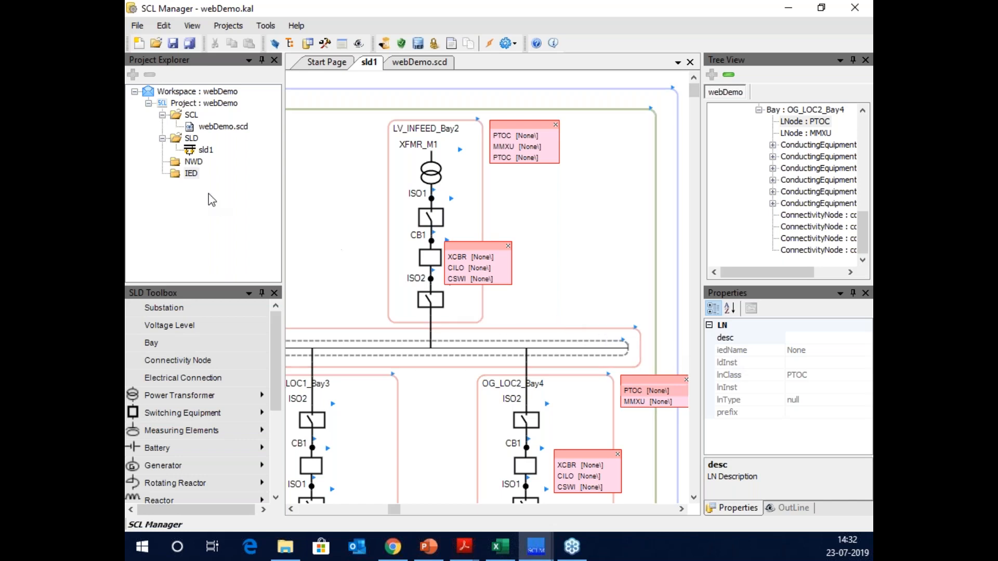
Start adding an IED to the webDemo project by importing bcu.icd from the file system.
{"action": "left_click", "coordinate": [192, 174]}
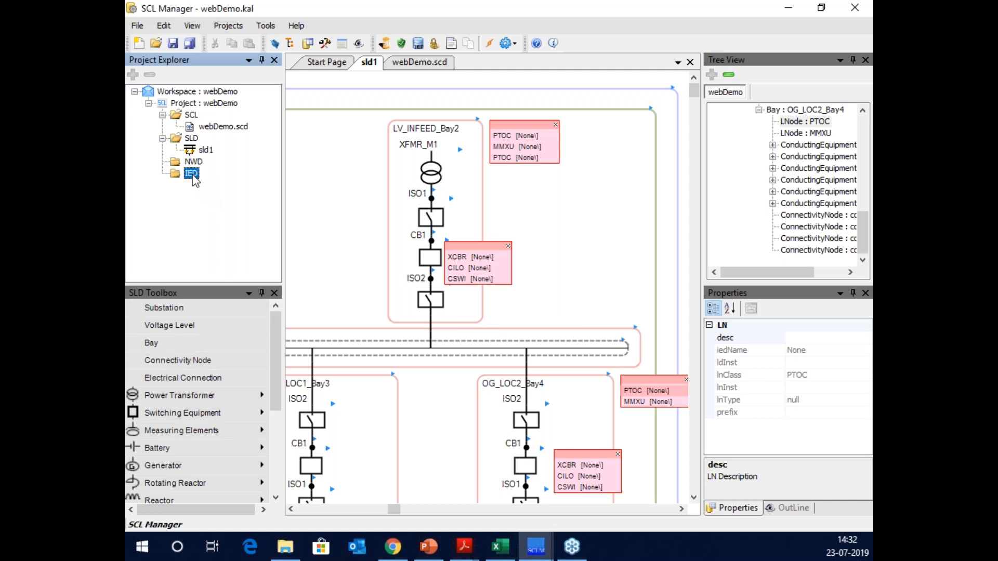
{"action": "right_click", "coordinate": [193, 179]}
{"action": "mouse_move", "coordinate": [366, 183]}
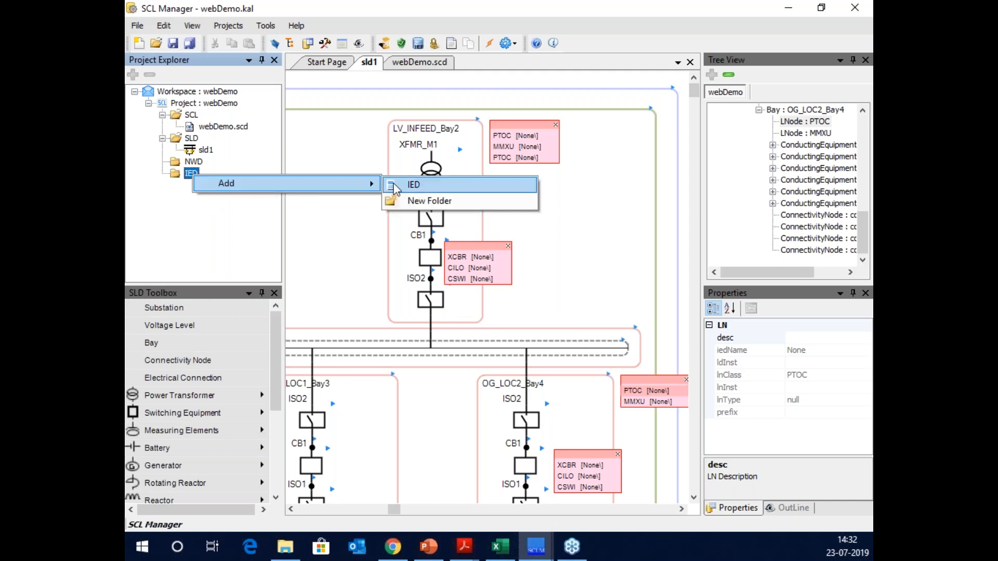
{"action": "left_click", "coordinate": [415, 185]}
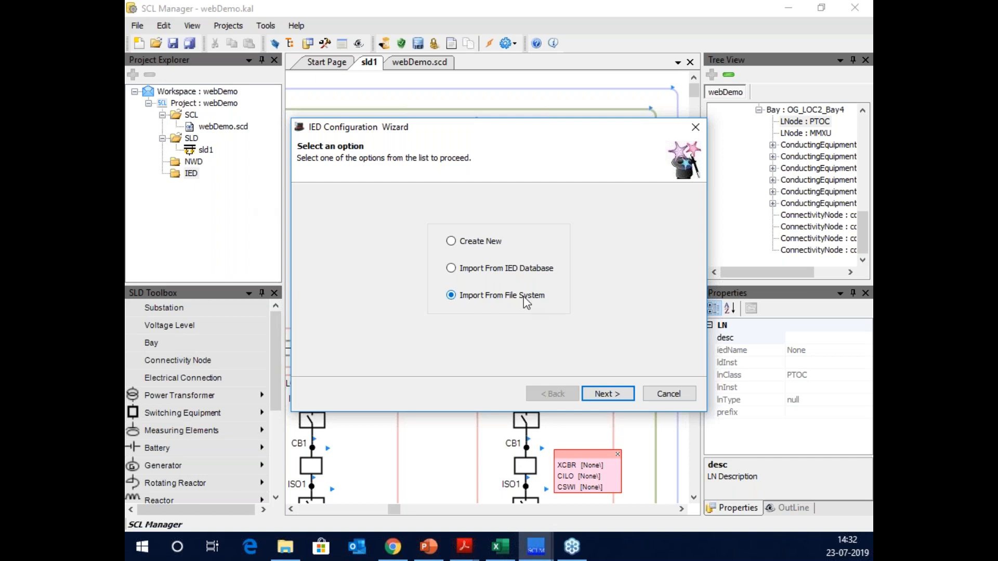
{"action": "left_click", "coordinate": [620, 394]}
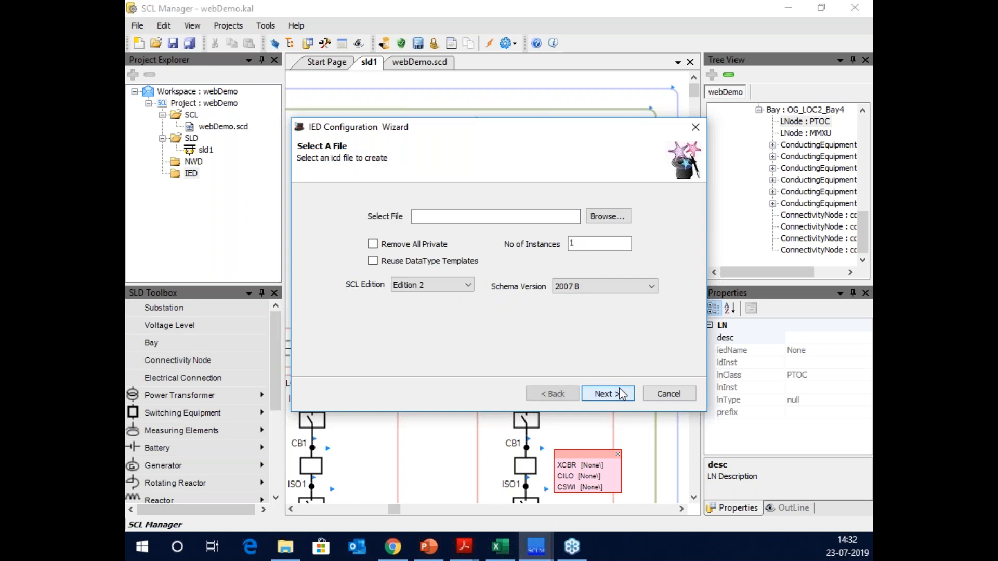
{"action": "left_click", "coordinate": [608, 217]}
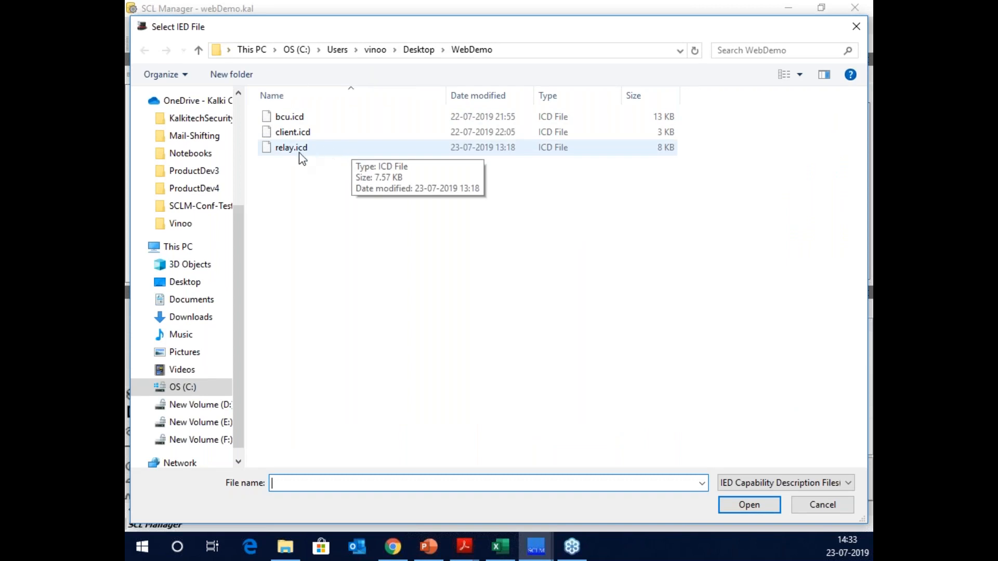
{"action": "left_click", "coordinate": [283, 117]}
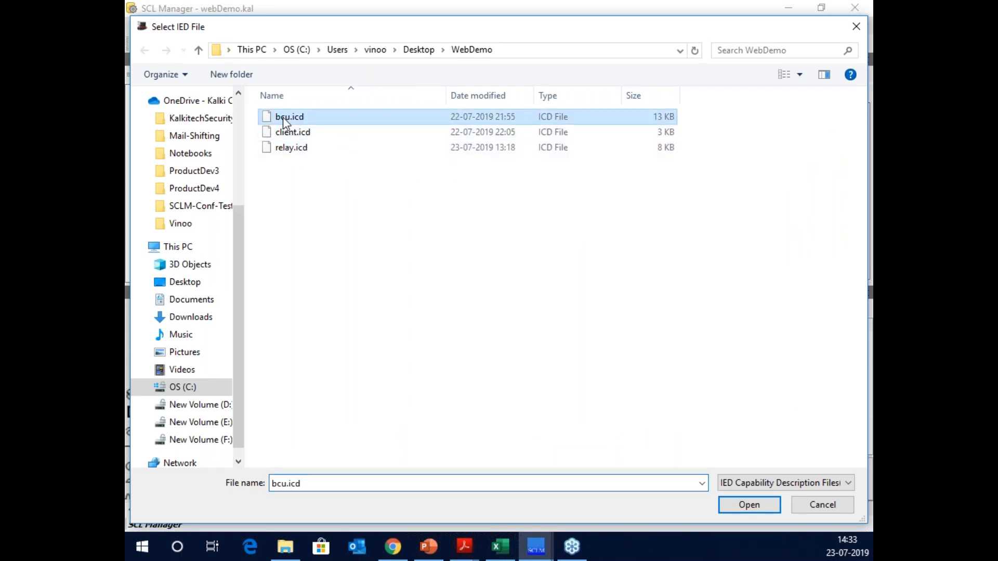
{"action": "left_click", "coordinate": [752, 512]}
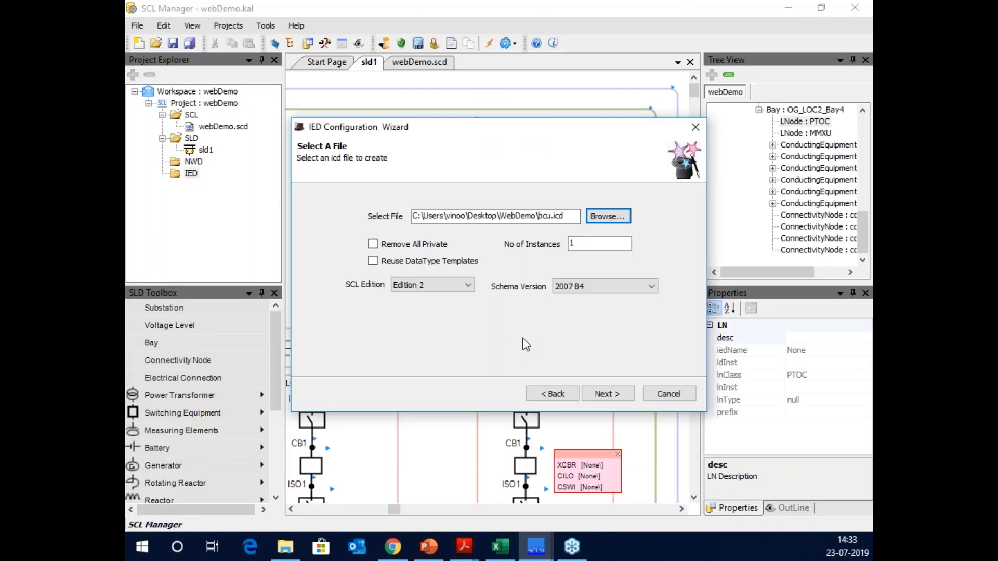
Set the number of imported IED instances to 2 and enable reuse of the DataType Templates.
{"action": "left_click", "coordinate": [576, 244]}
{"action": "key", "text": "BackSpace"}
{"action": "type", "text": "2"}
{"action": "left_click", "coordinate": [372, 260]}
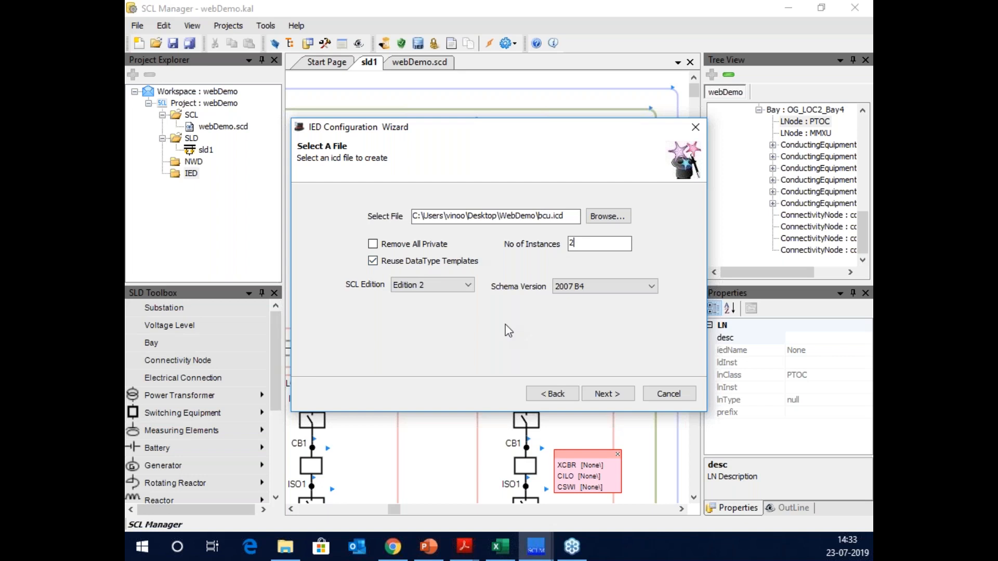
{"action": "left_click", "coordinate": [605, 392]}
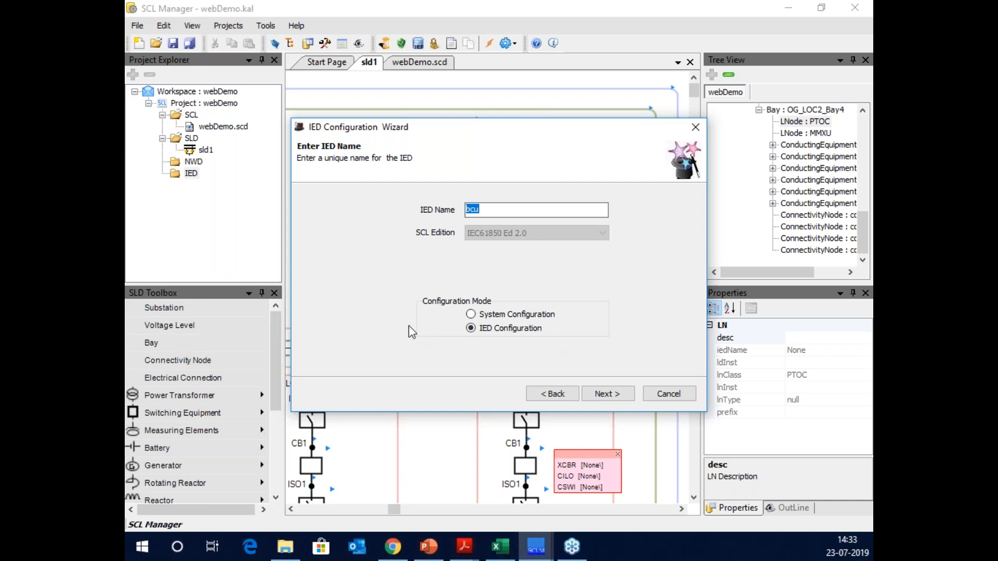
Choose System Configuration as the configuration mode, keep the IED name bcu and access point details, and finish the IED import.
{"action": "left_click", "coordinate": [471, 315]}
{"action": "left_click", "coordinate": [471, 329]}
{"action": "left_click", "coordinate": [470, 314]}
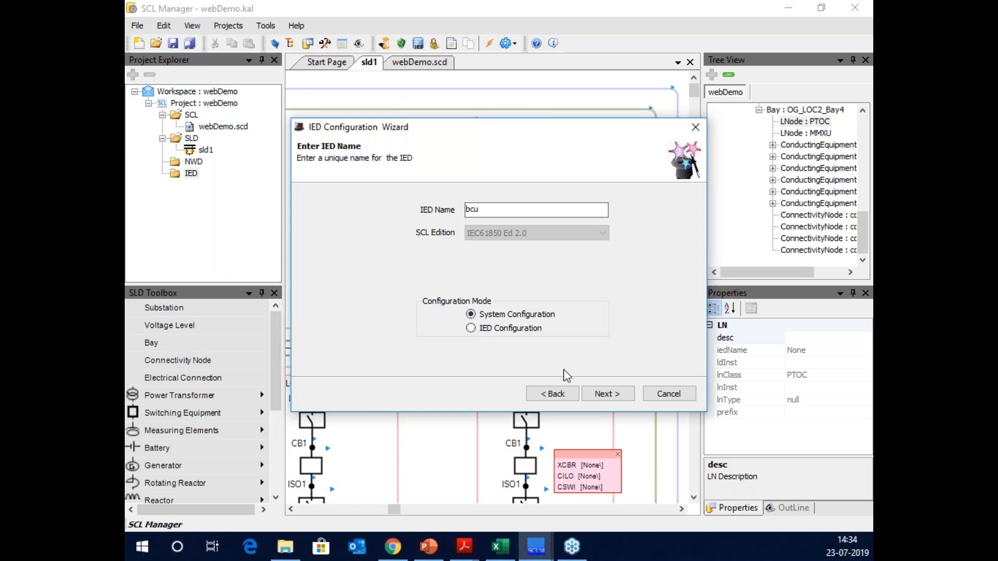
{"action": "left_click", "coordinate": [613, 396]}
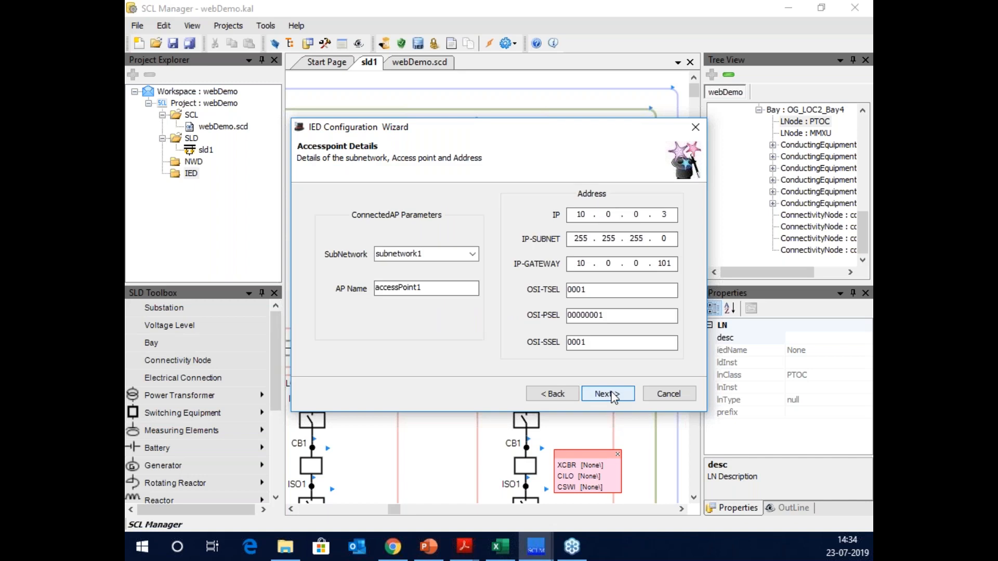
{"action": "left_click", "coordinate": [613, 397]}
{"action": "left_click", "coordinate": [611, 395]}
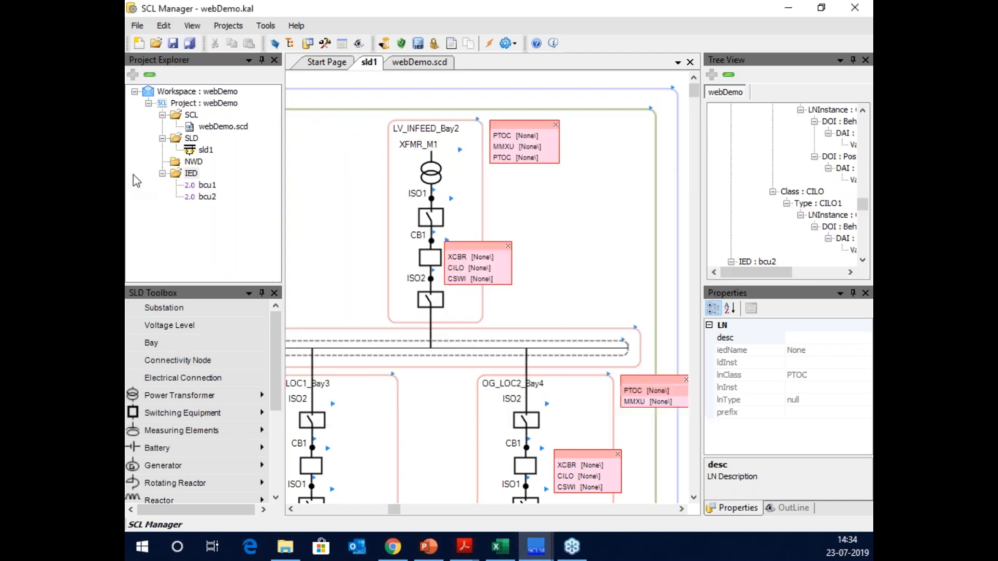
Check the imported bcu1 and bcu2 IEDs in the project, and open webDemo.scd with its changes reloaded.
{"action": "left_click", "coordinate": [208, 186]}
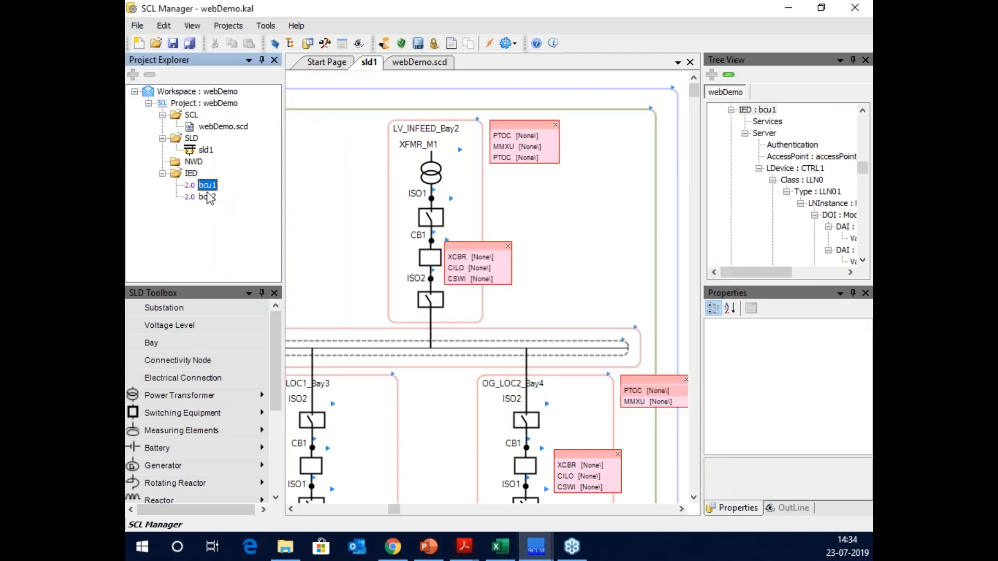
{"action": "left_click", "coordinate": [208, 197]}
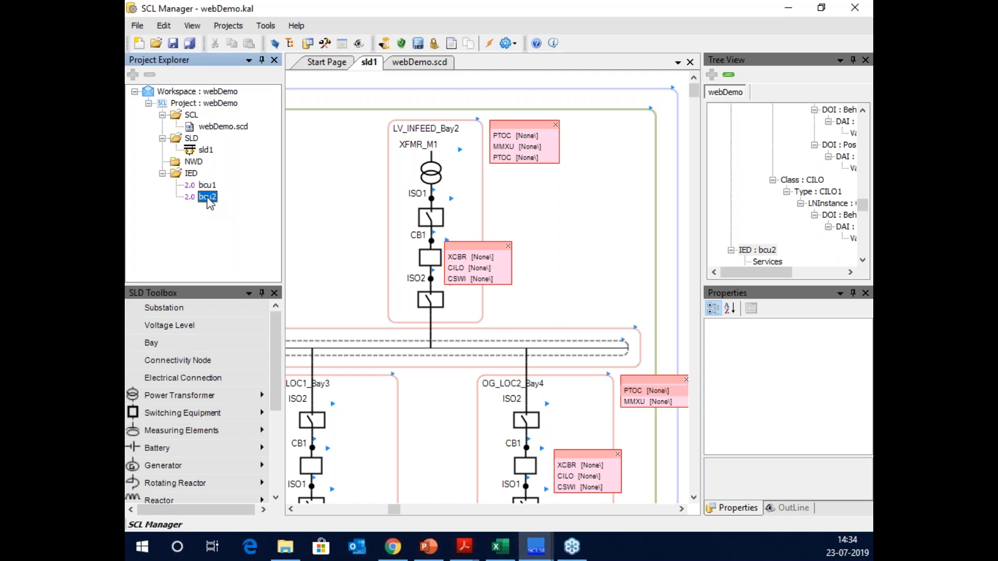
{"action": "left_click", "coordinate": [307, 103]}
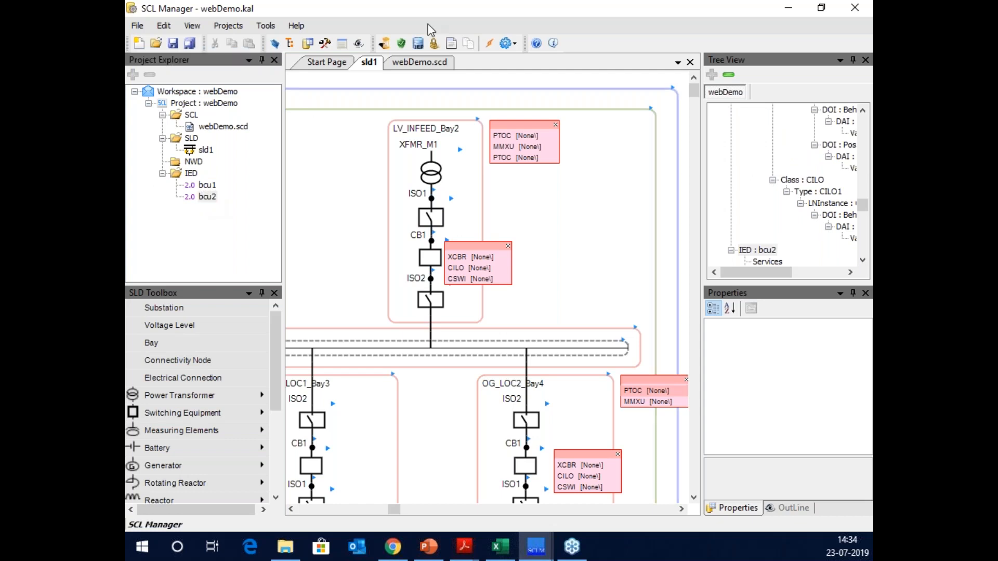
{"action": "left_click", "coordinate": [409, 63]}
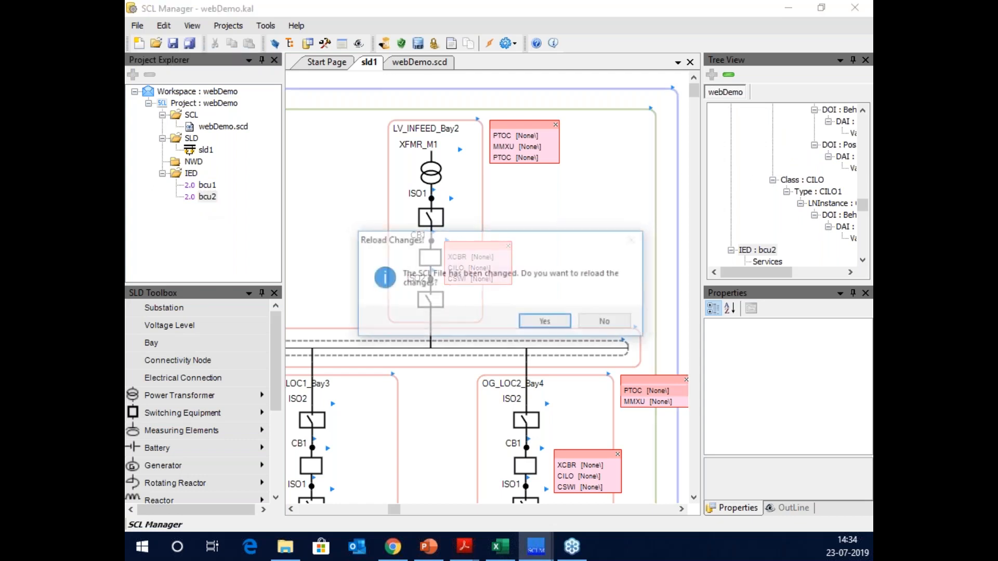
{"action": "left_click", "coordinate": [545, 321]}
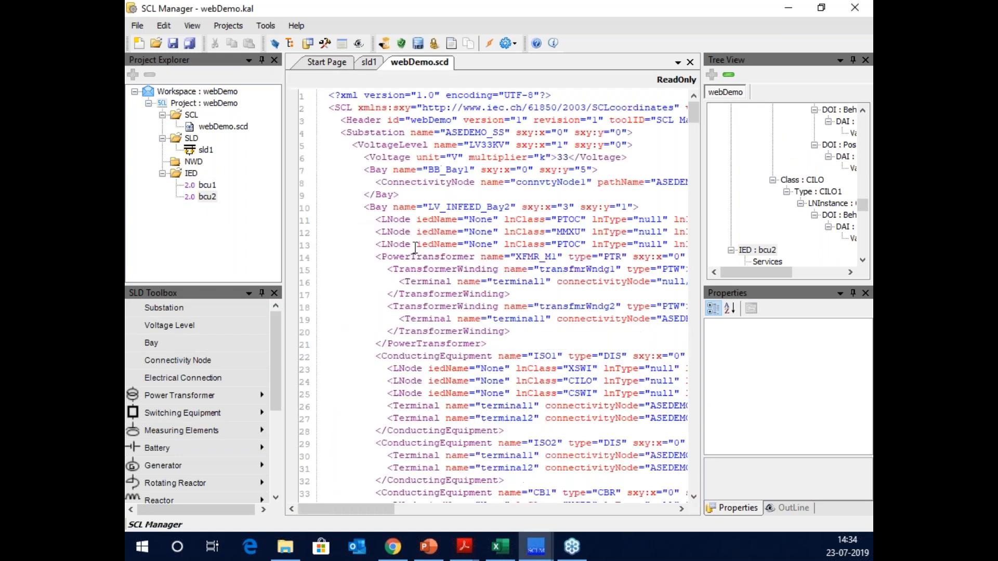
Examine the bcu1 IED section in webDemo.scd and its XCBR logical node's lnClass, lnType and inst attributes.
{"action": "left_click_drag", "start_coordinate": [694, 107], "coordinate": [725, 210]}
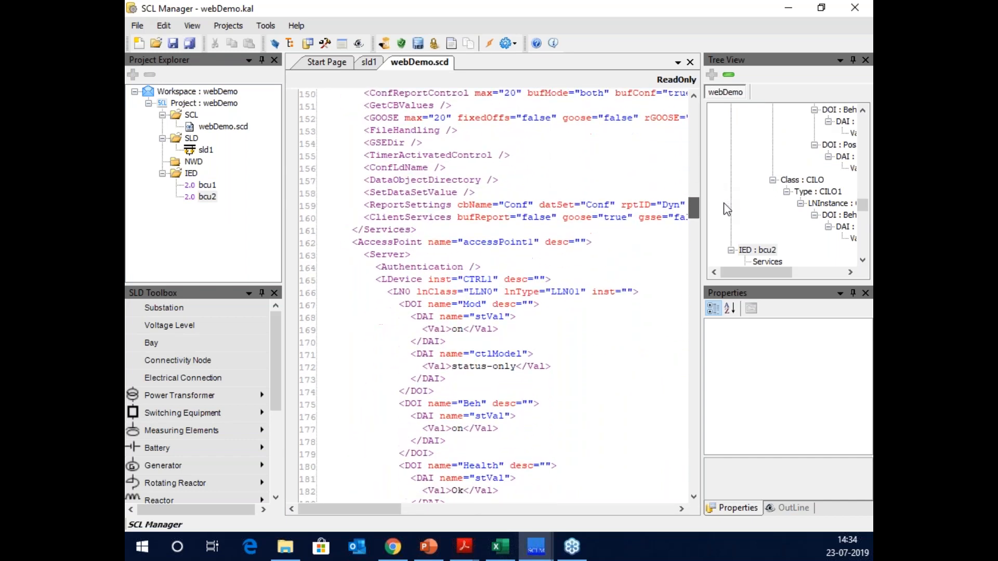
{"action": "left_click_drag", "start_coordinate": [691, 206], "coordinate": [693, 193]}
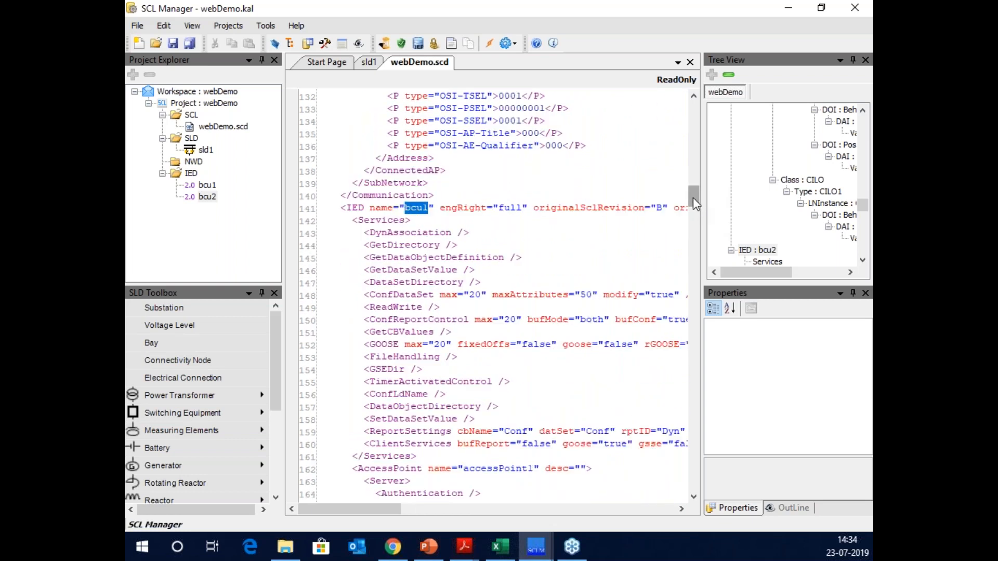
{"action": "left_click_drag", "start_coordinate": [693, 198], "coordinate": [694, 224]}
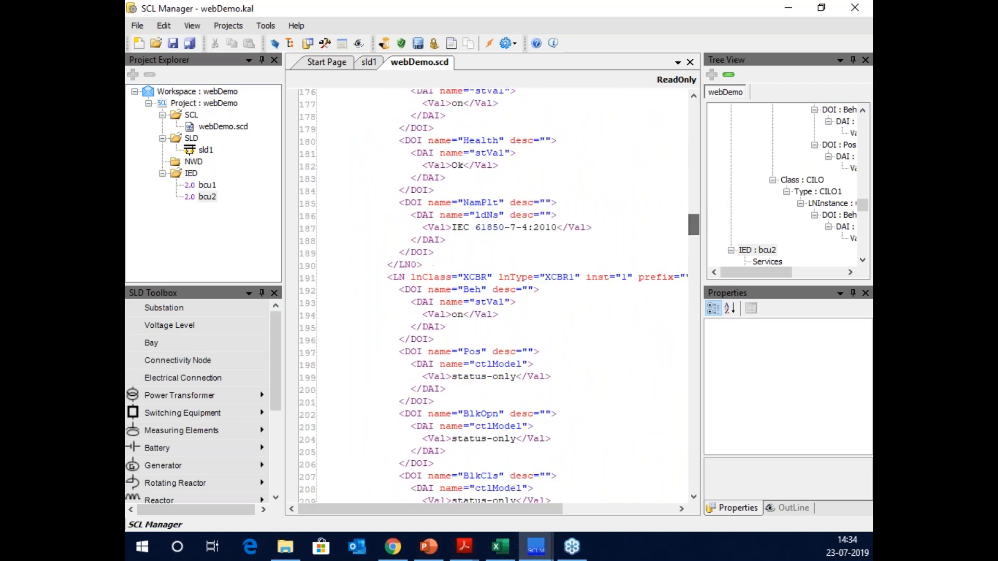
{"action": "double_click", "coordinate": [472, 277]}
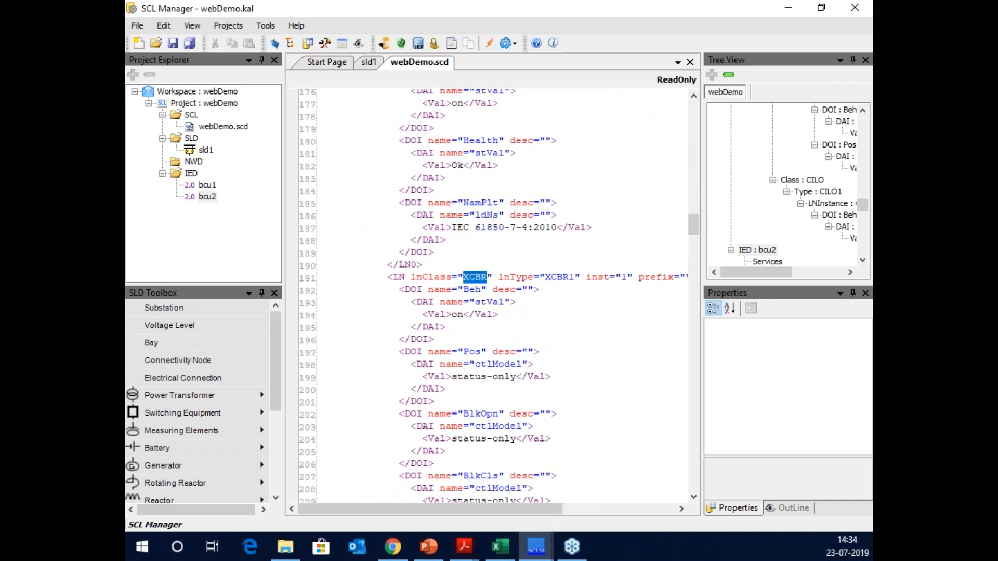
{"action": "double_click", "coordinate": [623, 277]}
{"action": "left_click", "coordinate": [559, 277]}
{"action": "double_click", "coordinate": [560, 277]}
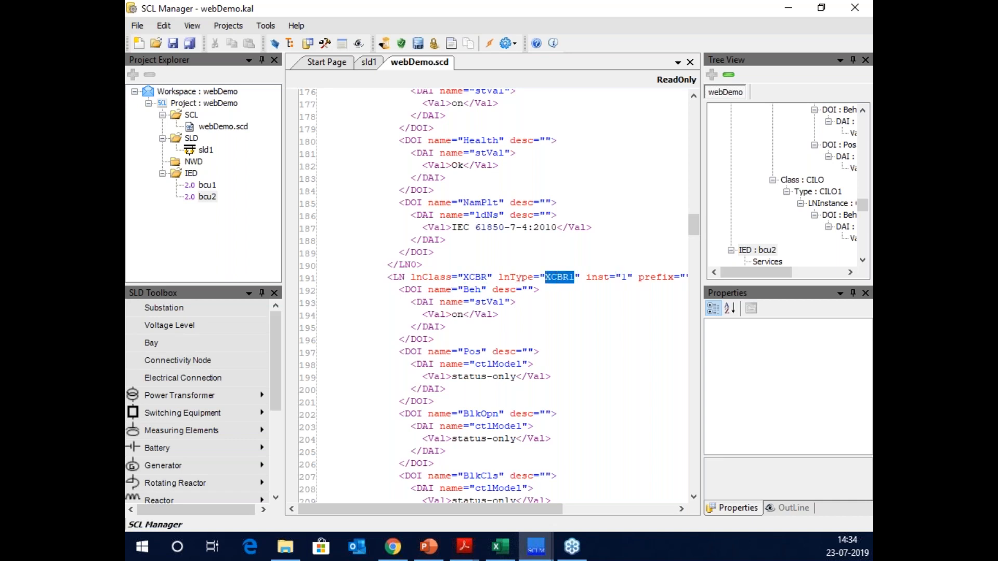
Examine the DataTypeTemplates section of webDemo.scd, highlighting the LNodeType id XCBR1.
{"action": "left_click_drag", "start_coordinate": [695, 229], "coordinate": [695, 386]}
{"action": "double_click", "coordinate": [377, 217]}
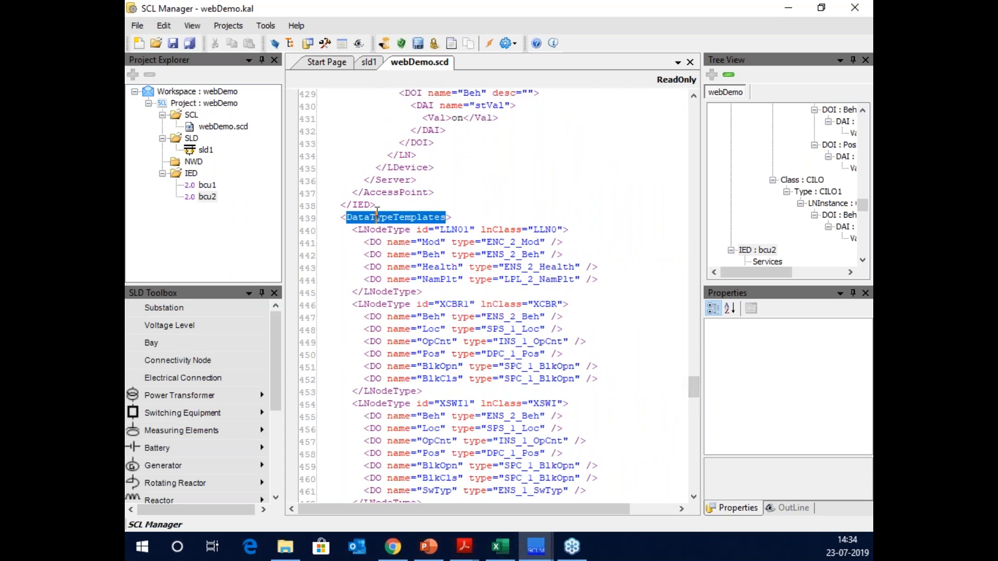
{"action": "double_click", "coordinate": [451, 304]}
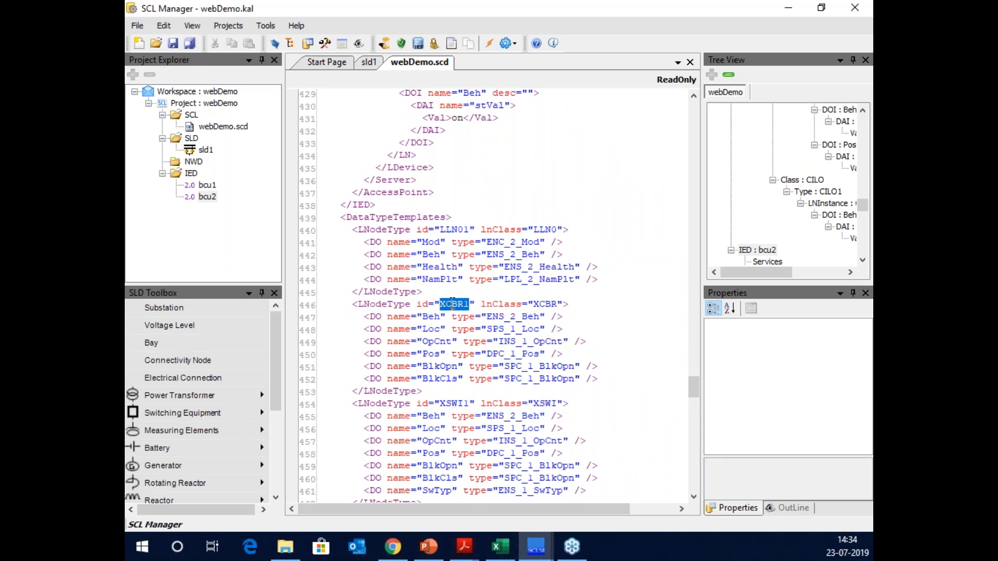
Examine the XCBR1 LNodeType in webDemo.scd, highlighting its Loc data object and the SPS_1_Loc type reference.
{"action": "double_click", "coordinate": [373, 305]}
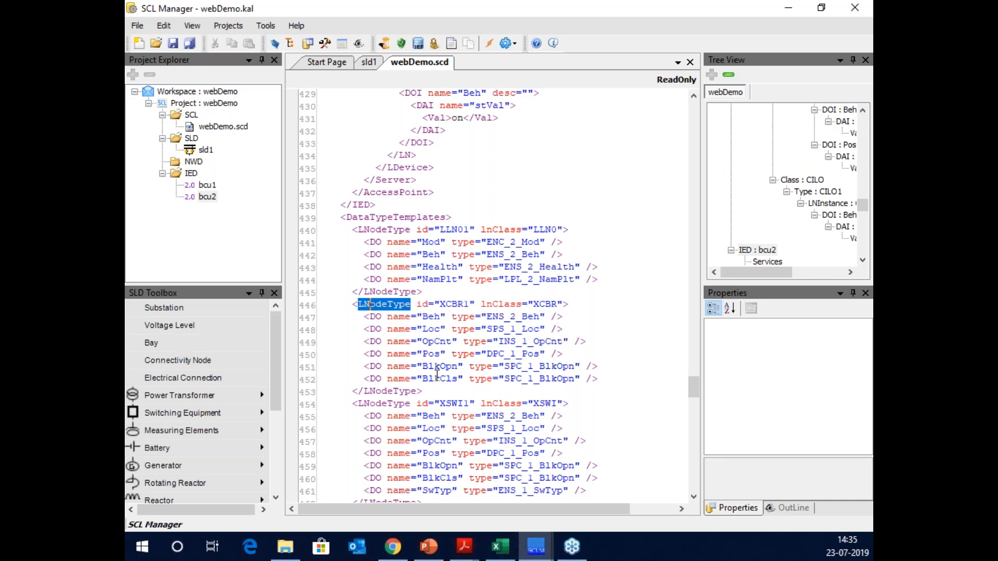
{"action": "double_click", "coordinate": [428, 328]}
{"action": "double_click", "coordinate": [501, 329]}
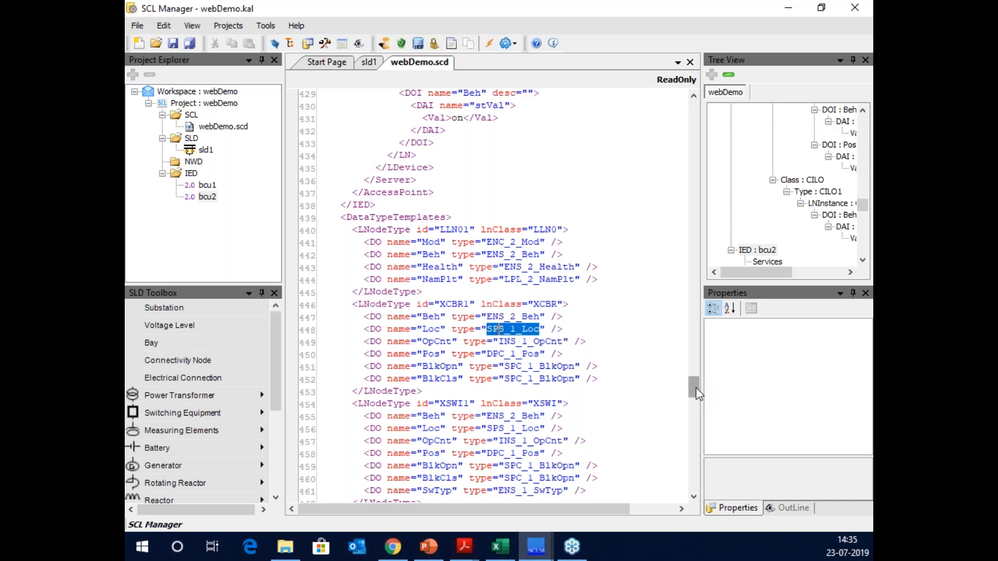
{"action": "mouse_move", "coordinate": [696, 389]}
{"action": "left_mouse_down"}
{"action": "mouse_move", "coordinate": [700, 409]}
{"action": "mouse_move", "coordinate": [696, 385]}
{"action": "left_mouse_up"}
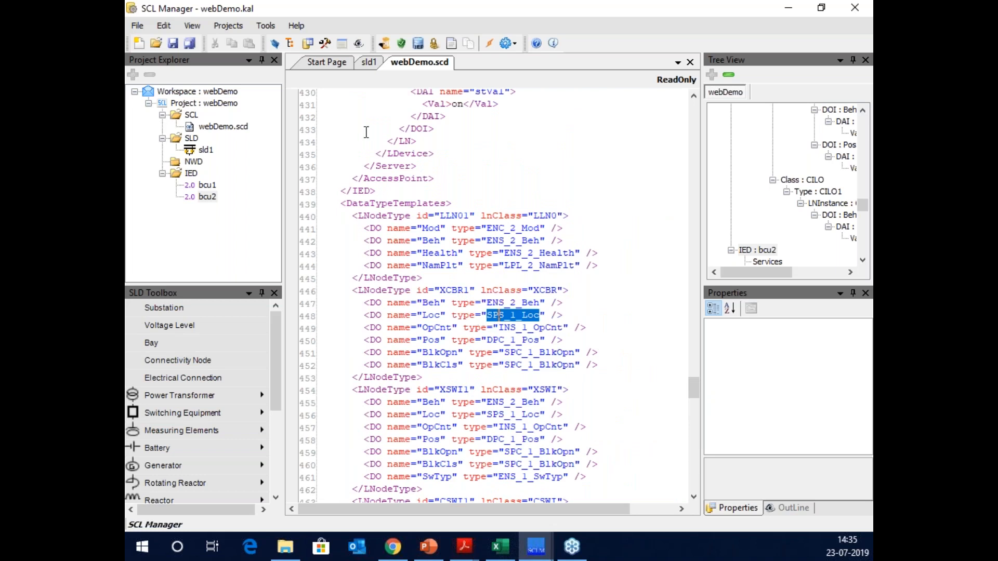
On sld1, link the CB1 XCBR nodes of LV_INFEED_Bay2 and OG_LOC2_Bay4 to XCBR1 under CTRL1 in bcu1 and bcu2 respectively.
{"action": "left_click", "coordinate": [369, 66]}
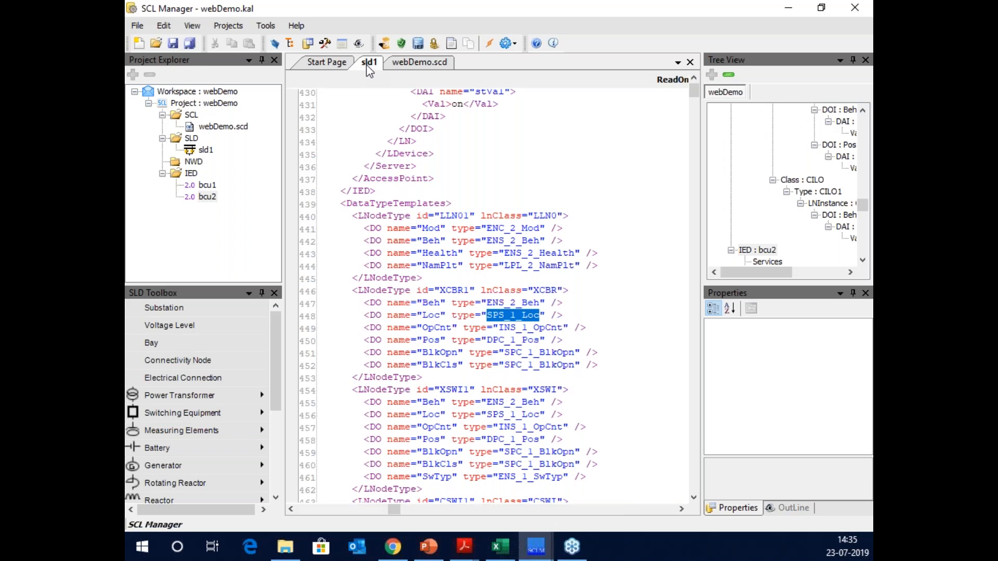
{"action": "left_click", "coordinate": [459, 259]}
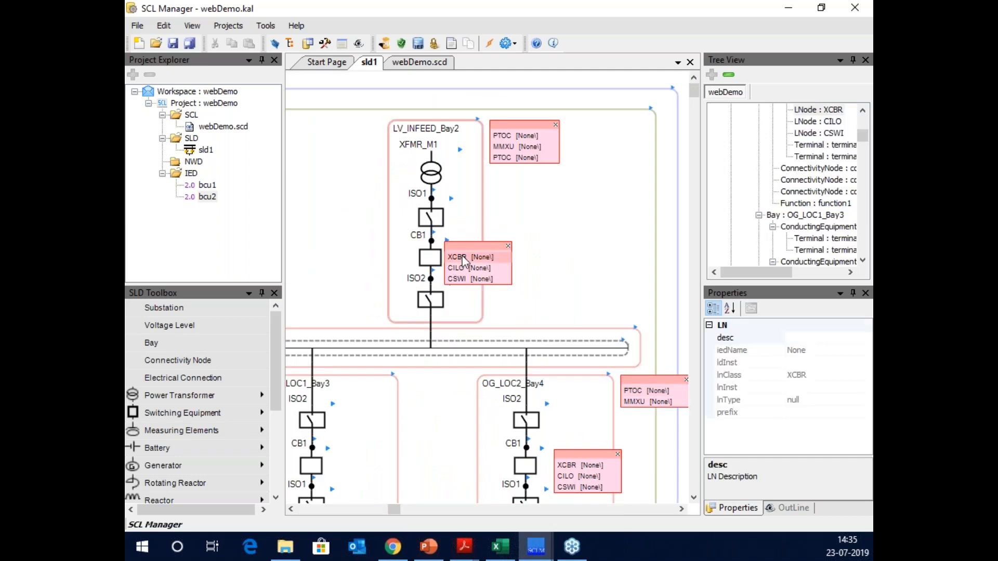
{"action": "right_click", "coordinate": [464, 262]}
{"action": "left_click", "coordinate": [503, 268]}
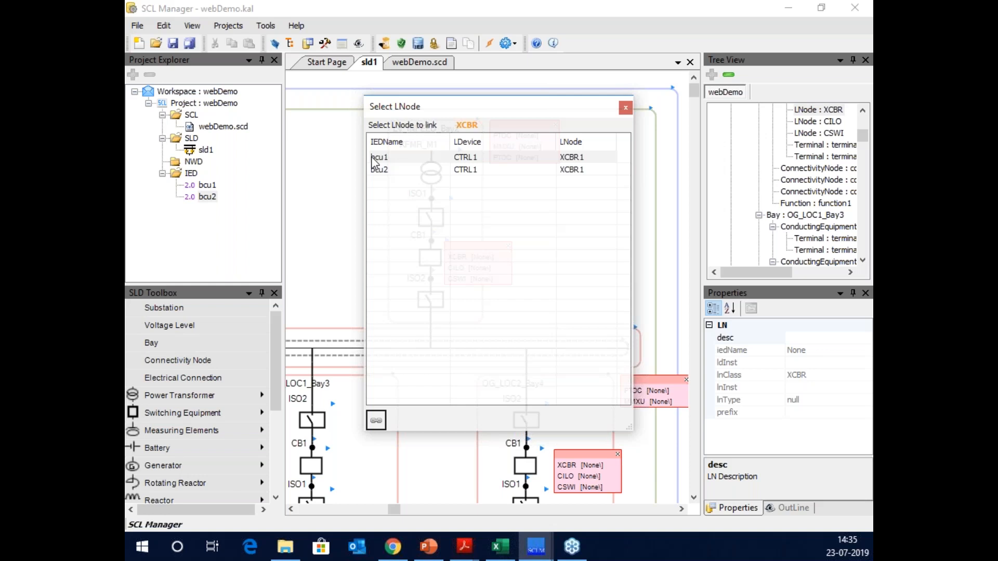
{"action": "left_click", "coordinate": [375, 157]}
{"action": "left_click", "coordinate": [375, 420]}
{"action": "left_click", "coordinate": [377, 420]}
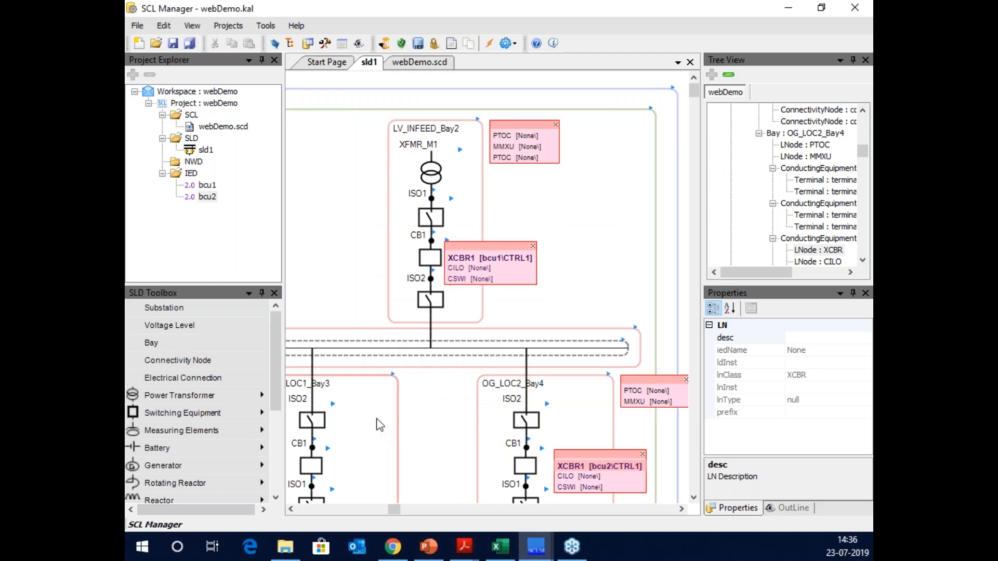
Try to link the MMXU logical node of LV_INFEED_Bay2 to an IED logical node.
{"action": "left_click", "coordinate": [502, 147]}
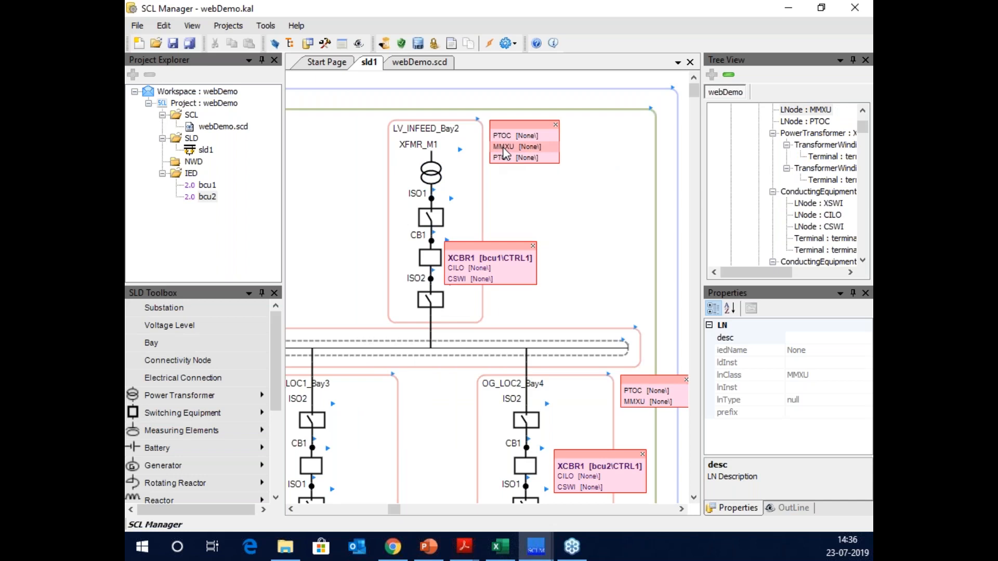
{"action": "right_click", "coordinate": [503, 149]}
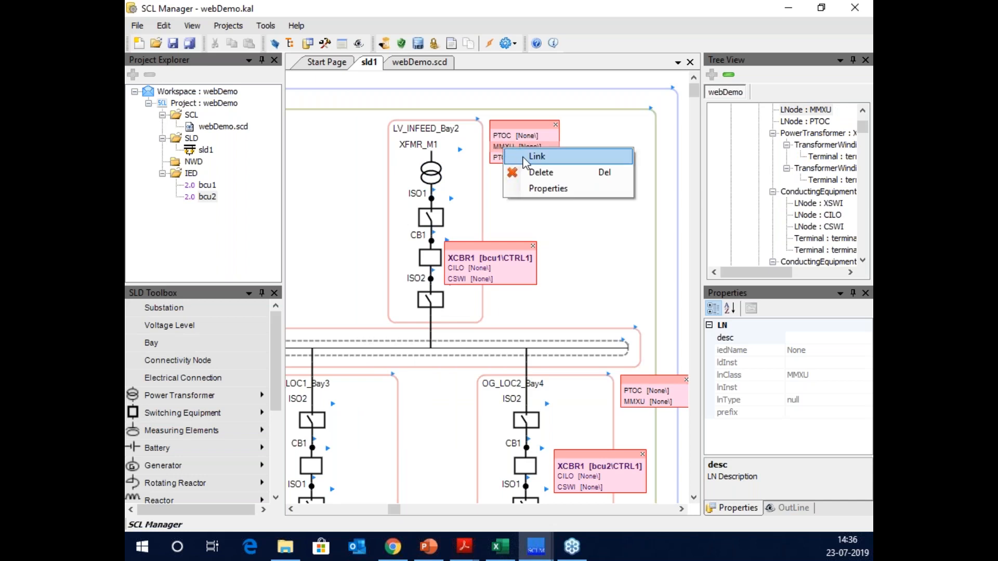
{"action": "left_click", "coordinate": [525, 158]}
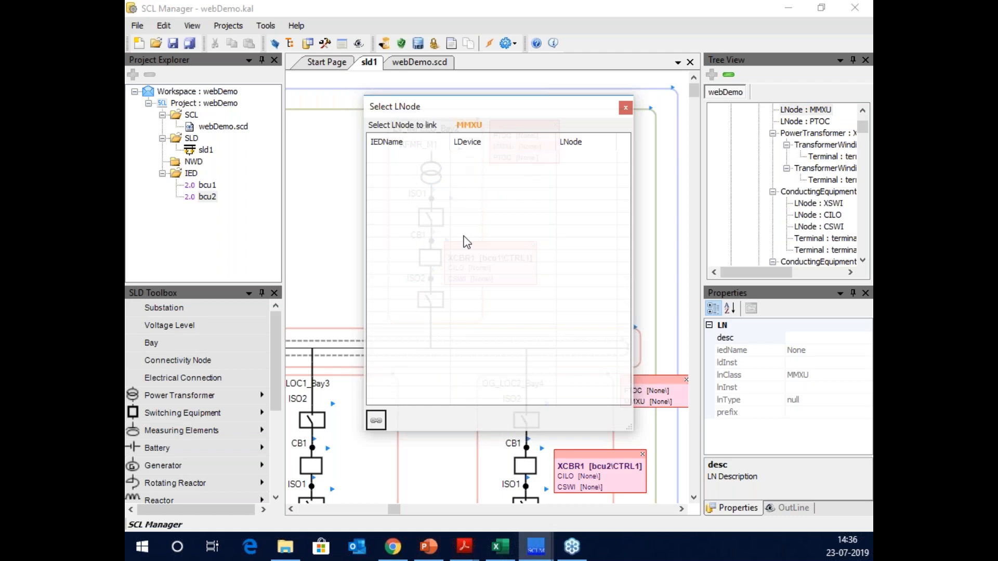
{"action": "left_click", "coordinate": [626, 110]}
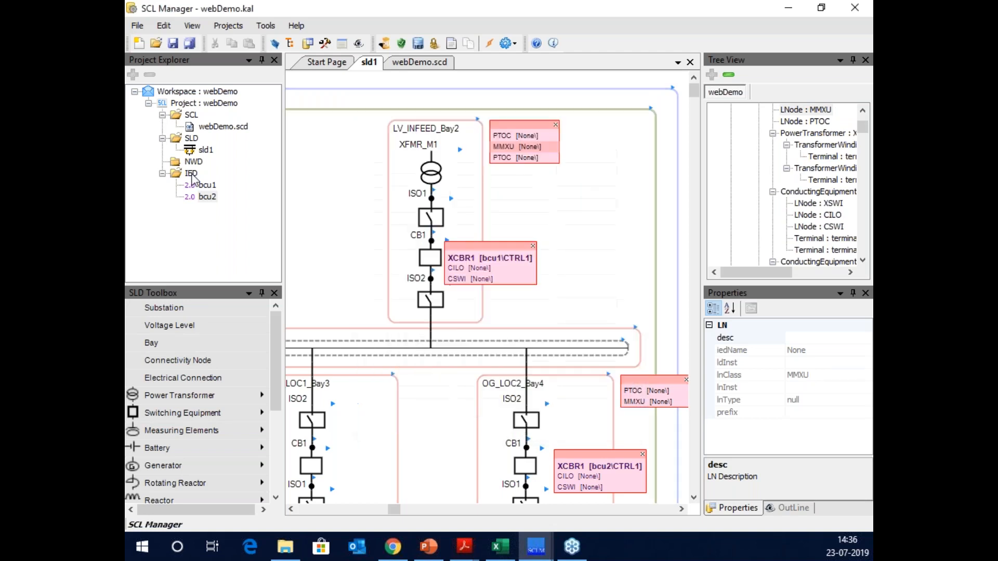
Start adding an IED to the webDemo project from the file system, choosing relay.icd as the source file.
{"action": "left_click", "coordinate": [191, 174]}
{"action": "right_click", "coordinate": [191, 176]}
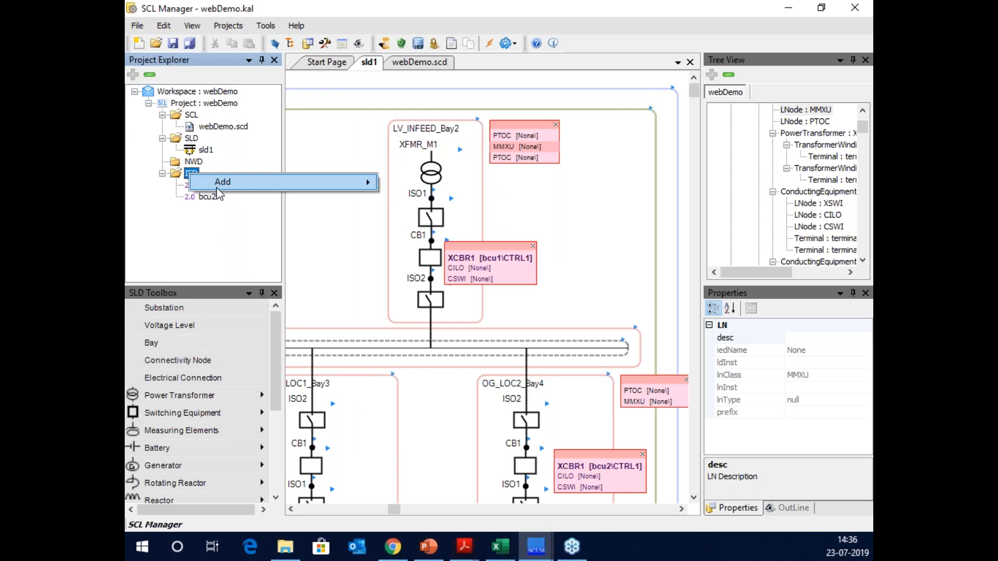
{"action": "mouse_move", "coordinate": [326, 181]}
{"action": "left_click", "coordinate": [427, 184]}
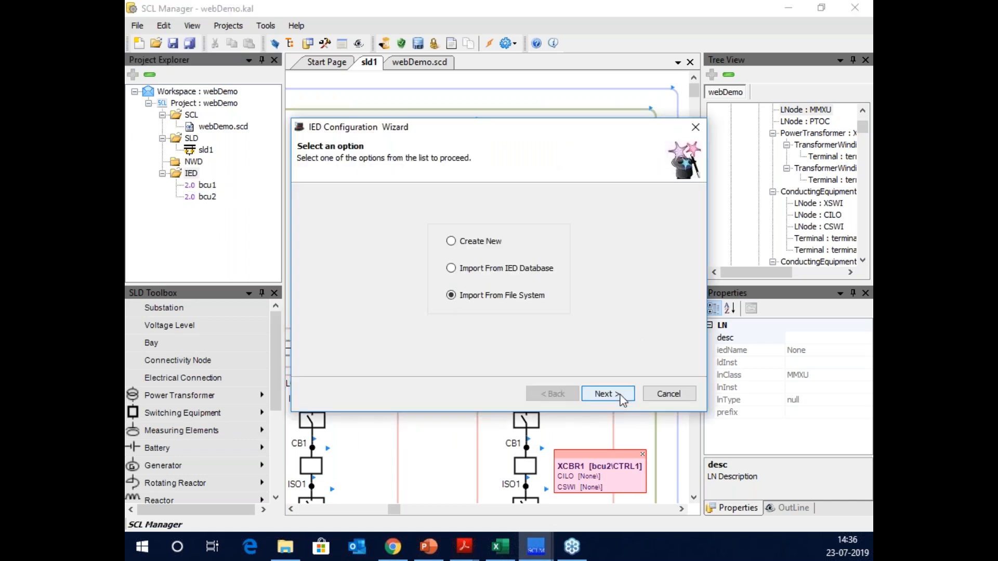
{"action": "left_click", "coordinate": [621, 397]}
{"action": "left_click", "coordinate": [610, 217]}
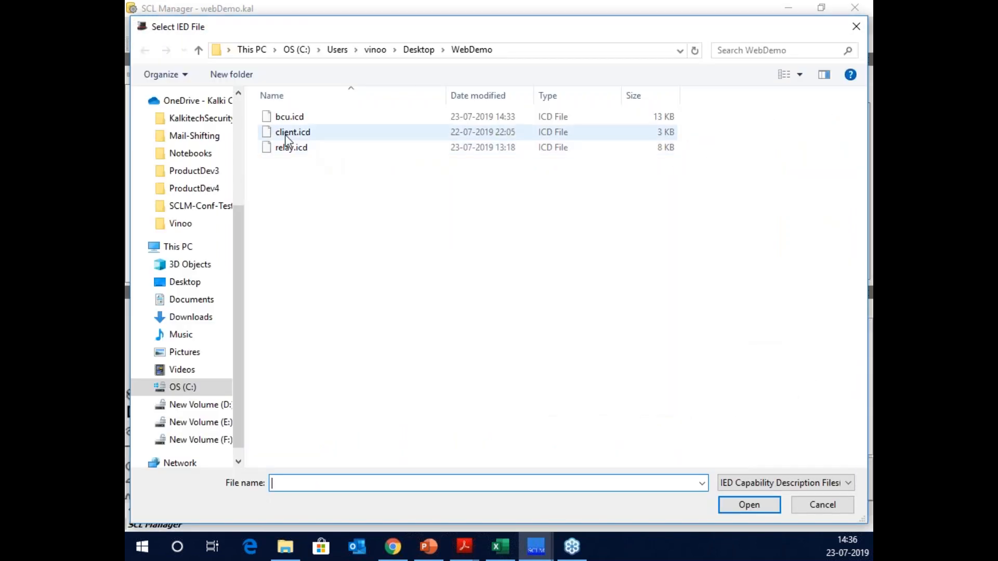
{"action": "left_click", "coordinate": [287, 149]}
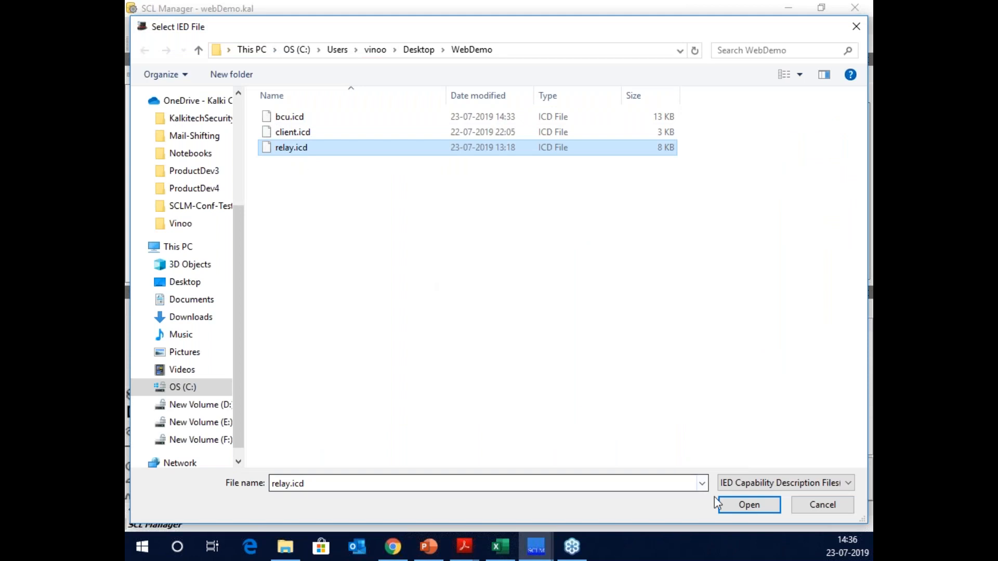
{"action": "left_click", "coordinate": [748, 505]}
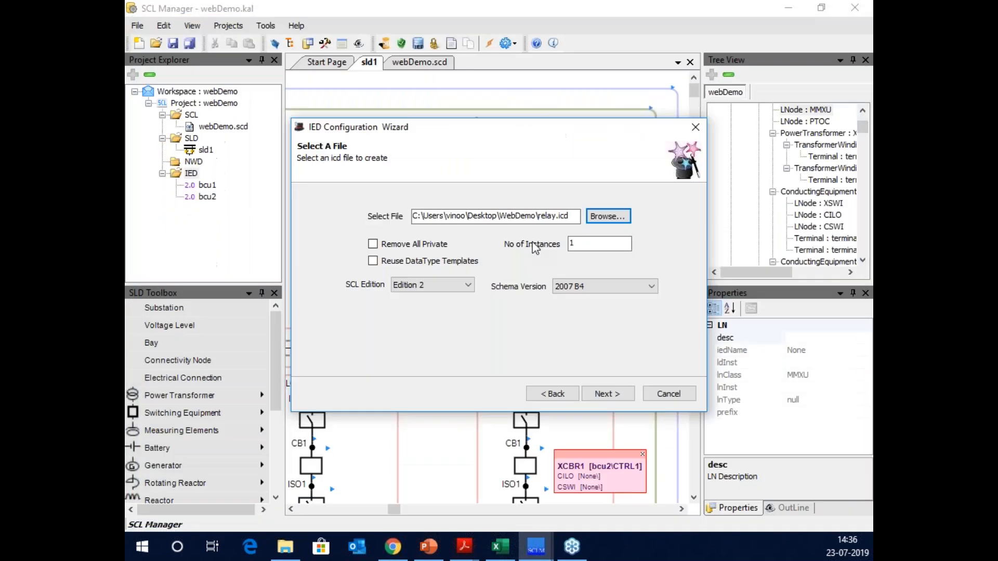
Import the relay IED as 2 instances with Reuse DataType Templates enabled and System Configuration as the configuration mode.
{"action": "double_click", "coordinate": [578, 241]}
{"action": "type", "text": "2"}
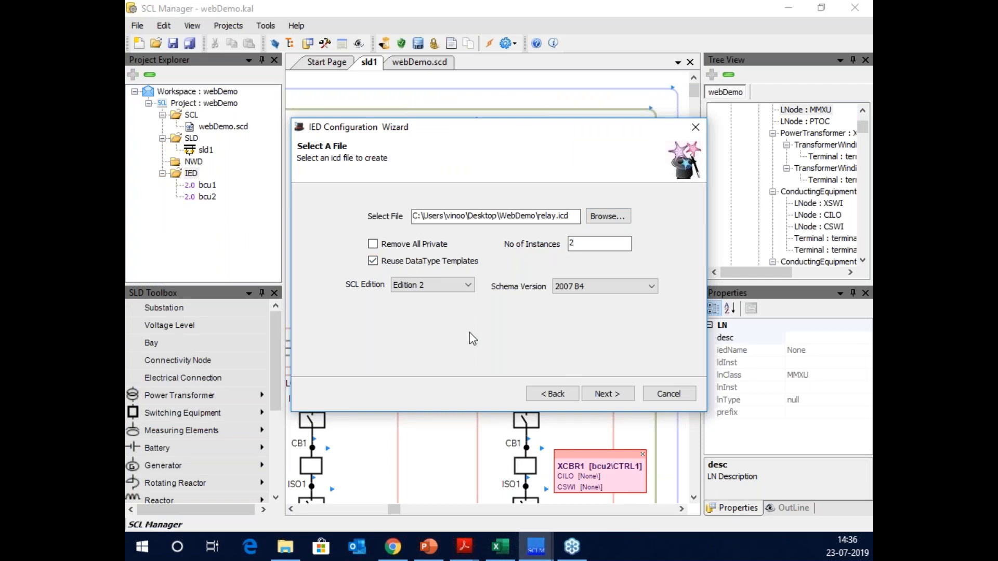
{"action": "left_click", "coordinate": [608, 394]}
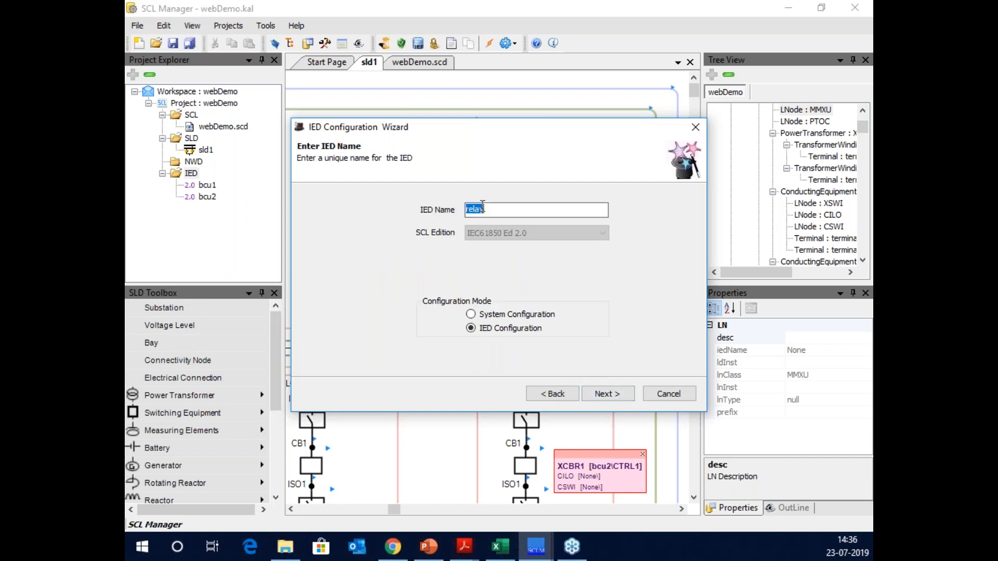
{"action": "left_click", "coordinate": [471, 314]}
{"action": "left_click", "coordinate": [623, 395]}
{"action": "left_click", "coordinate": [621, 398]}
{"action": "left_click", "coordinate": [620, 396]}
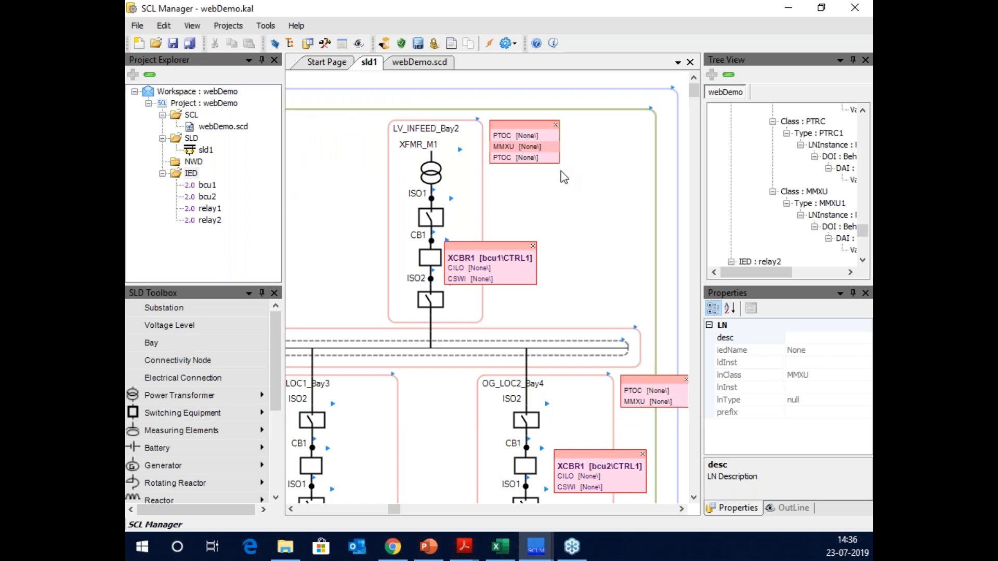
Link the MMXU logical node of LV_INFEED_Bay2 to MMXU1 under the PROT logical device of relay1.
{"action": "right_click", "coordinate": [515, 149]}
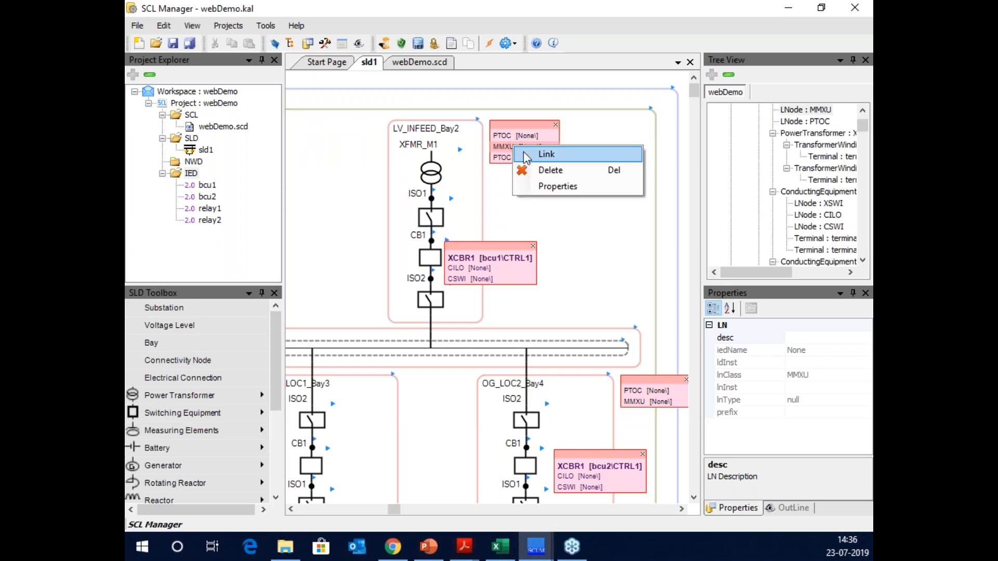
{"action": "left_click", "coordinate": [526, 155]}
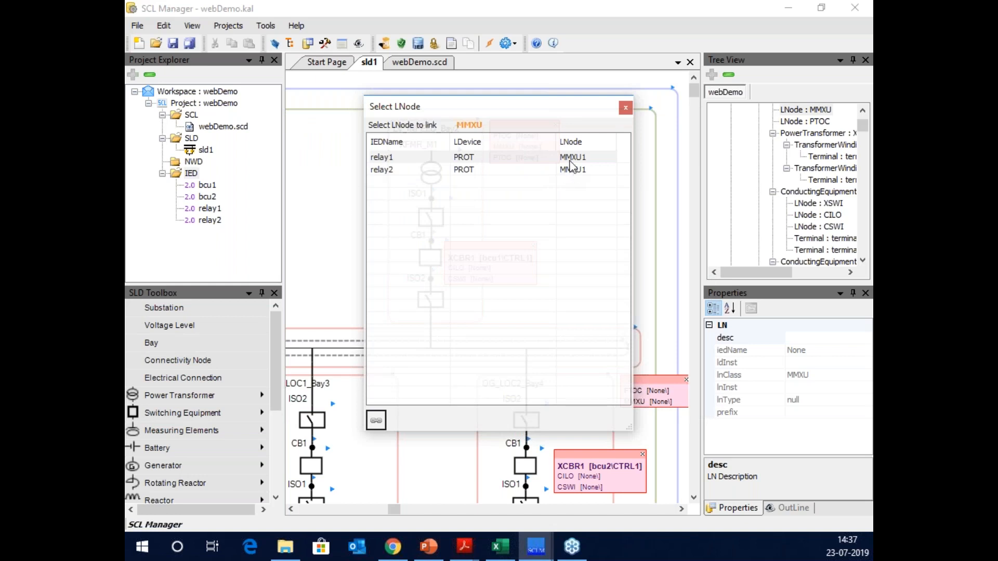
{"action": "left_click", "coordinate": [404, 159]}
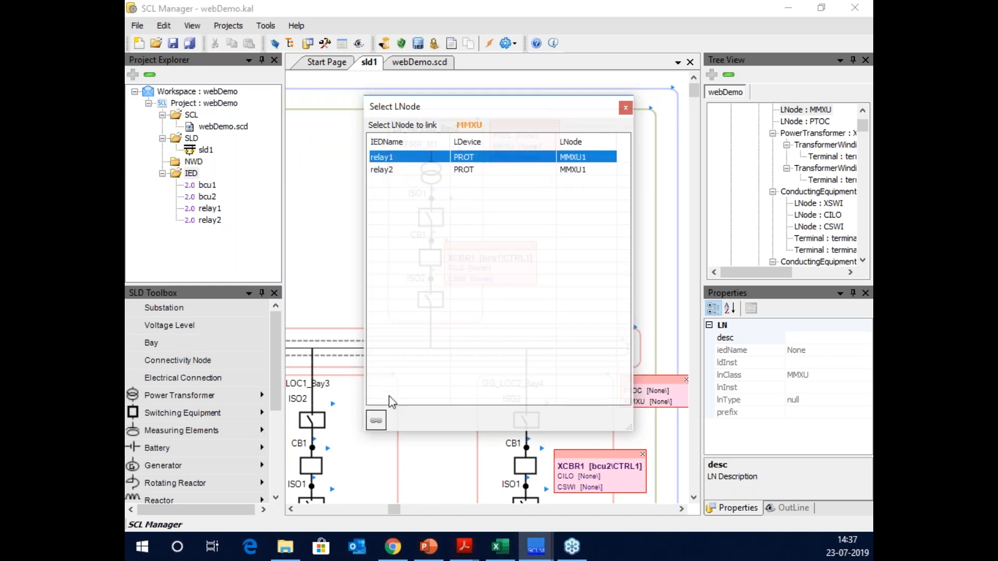
{"action": "left_click", "coordinate": [375, 420]}
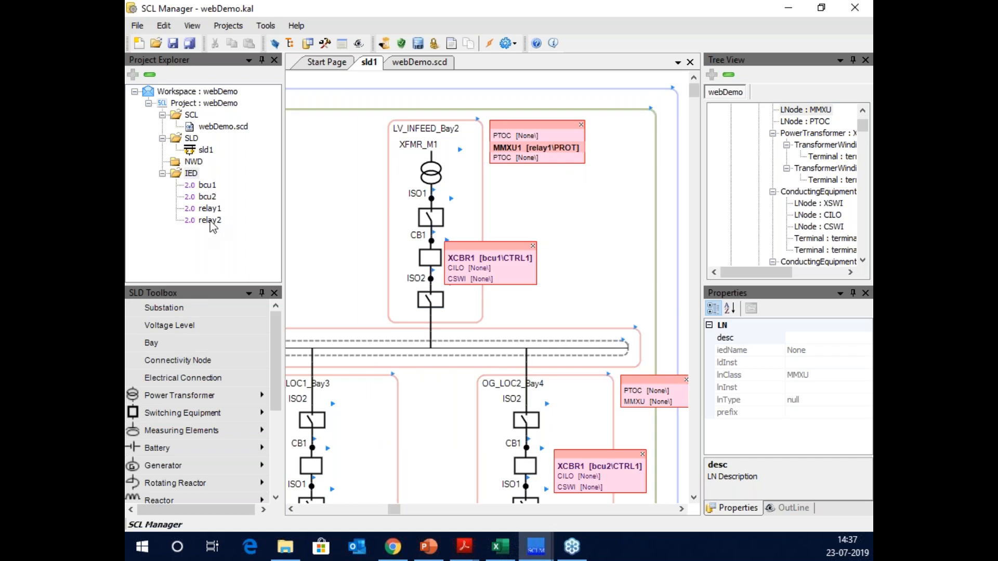
Open relay1 and review the data objects in the MMXU1 logical node type, closing the details without changes.
{"action": "double_click", "coordinate": [210, 209]}
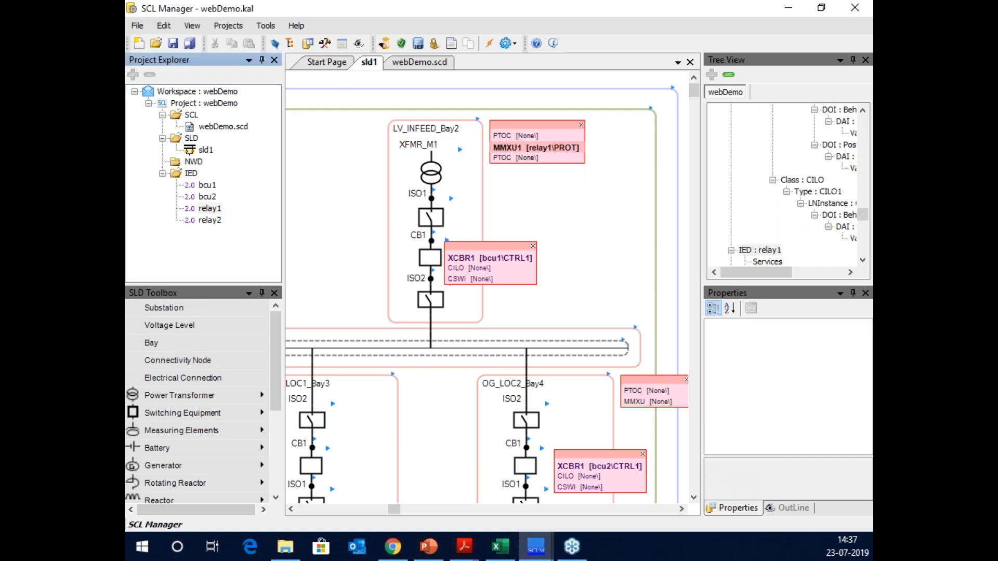
{"action": "left_click", "coordinate": [484, 136]}
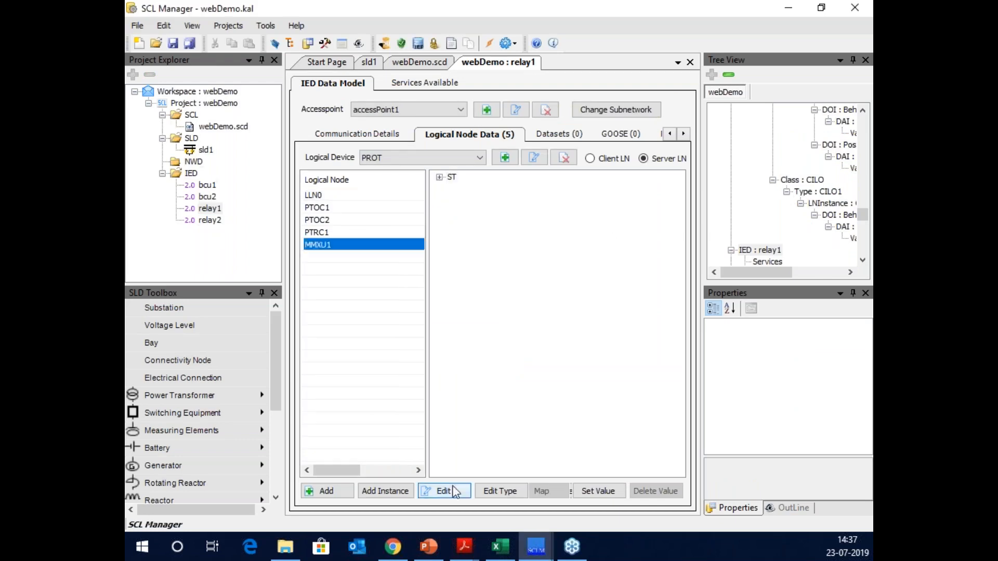
{"action": "left_click", "coordinate": [509, 491]}
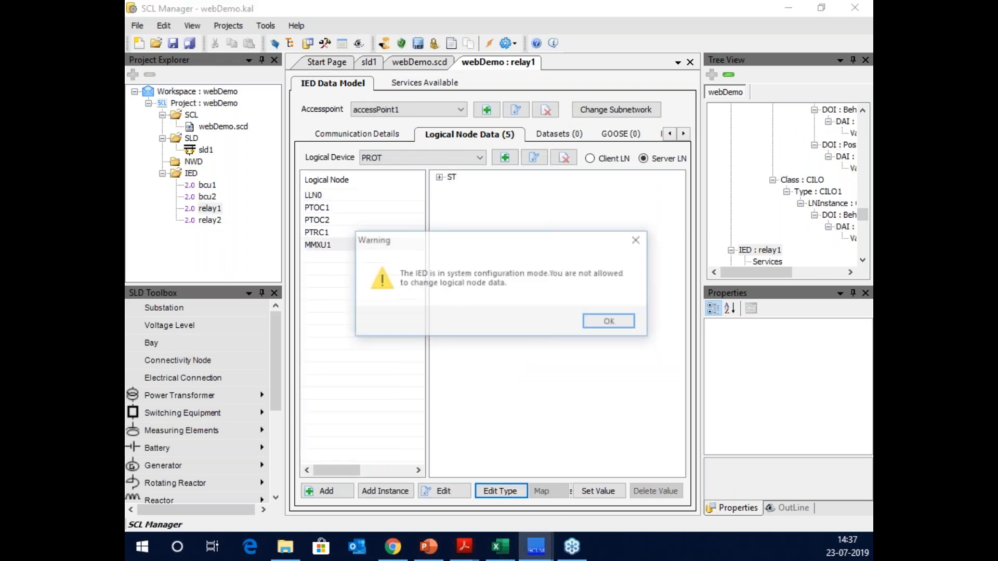
{"action": "left_click", "coordinate": [612, 322]}
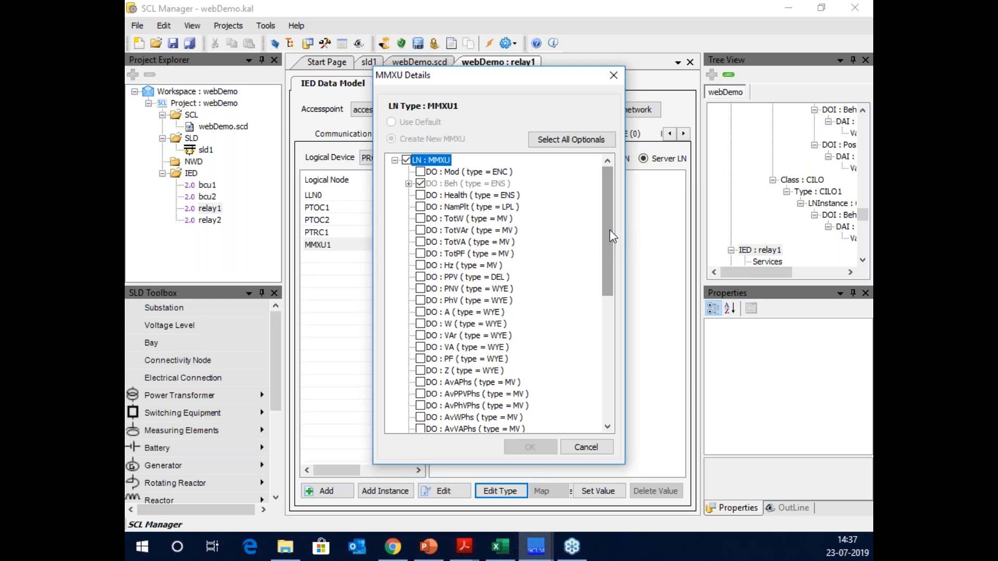
{"action": "mouse_move", "coordinate": [611, 231]}
{"action": "left_mouse_down"}
{"action": "mouse_move", "coordinate": [620, 325]}
{"action": "mouse_move", "coordinate": [612, 221]}
{"action": "left_mouse_up"}
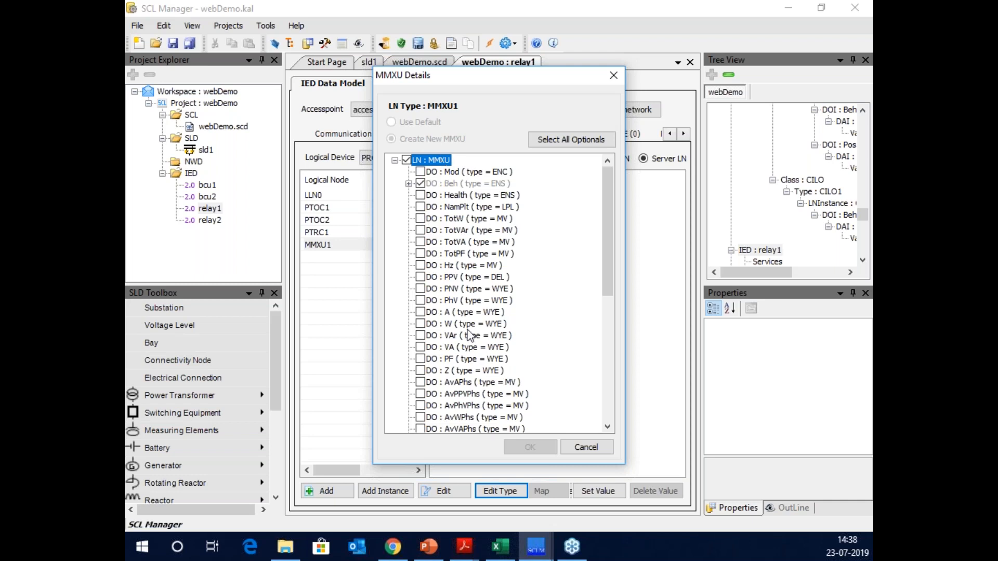
{"action": "left_click", "coordinate": [586, 448]}
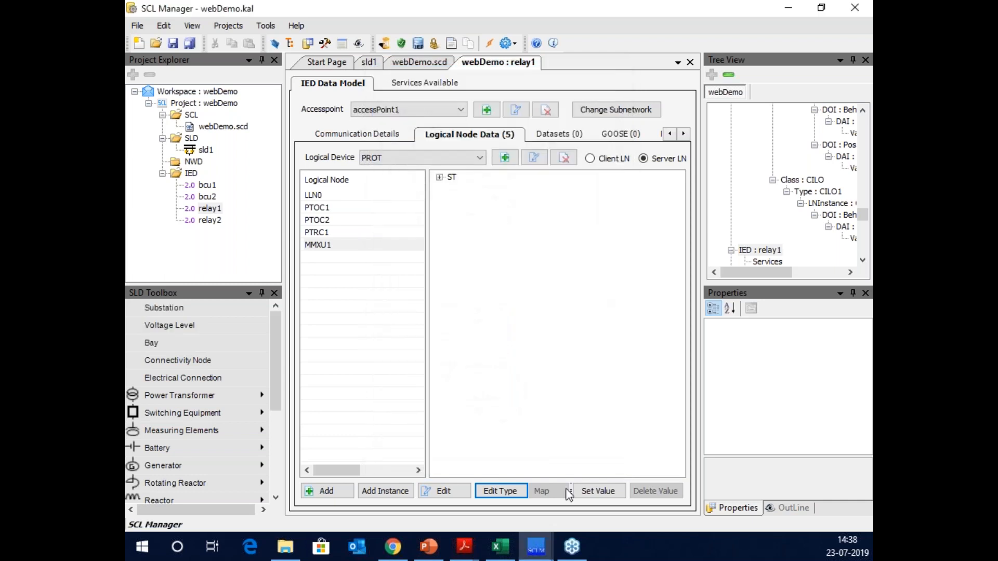
Switch to the IEDTemplates project and view the relay template's MMXU1 type options for editing, leaving them without saving changes.
{"action": "mouse_move", "coordinate": [550, 540]}
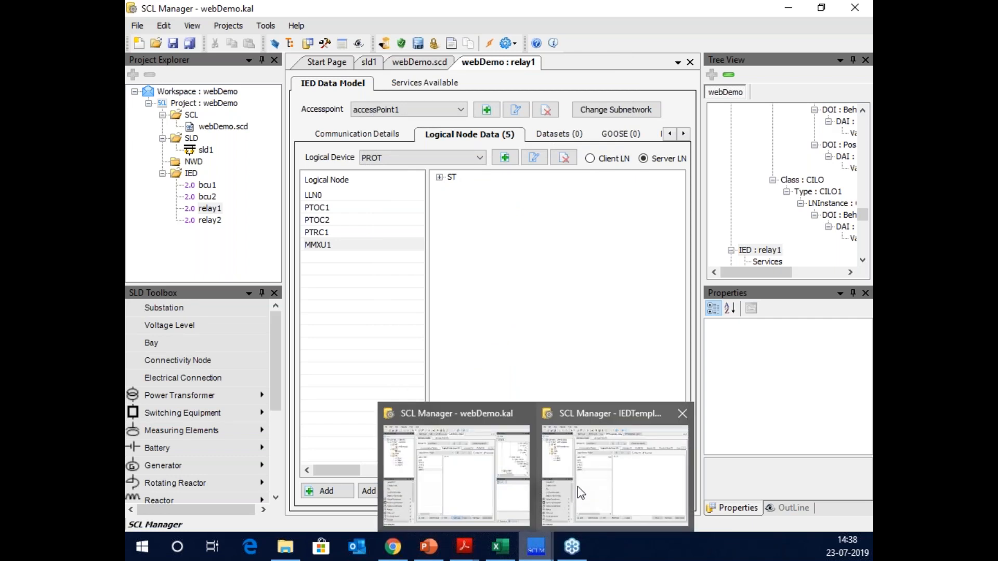
{"action": "left_click", "coordinate": [622, 477]}
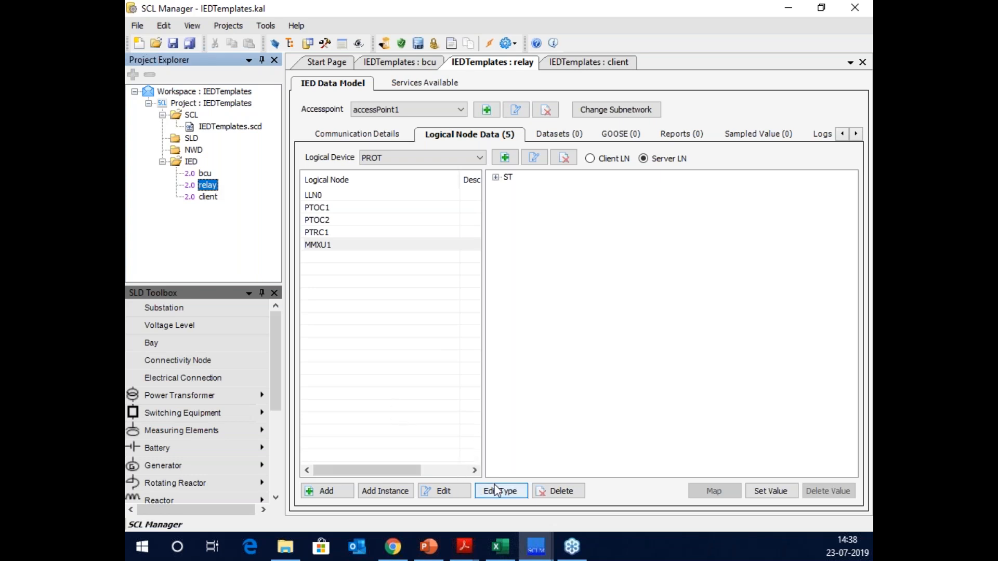
{"action": "left_click", "coordinate": [322, 245]}
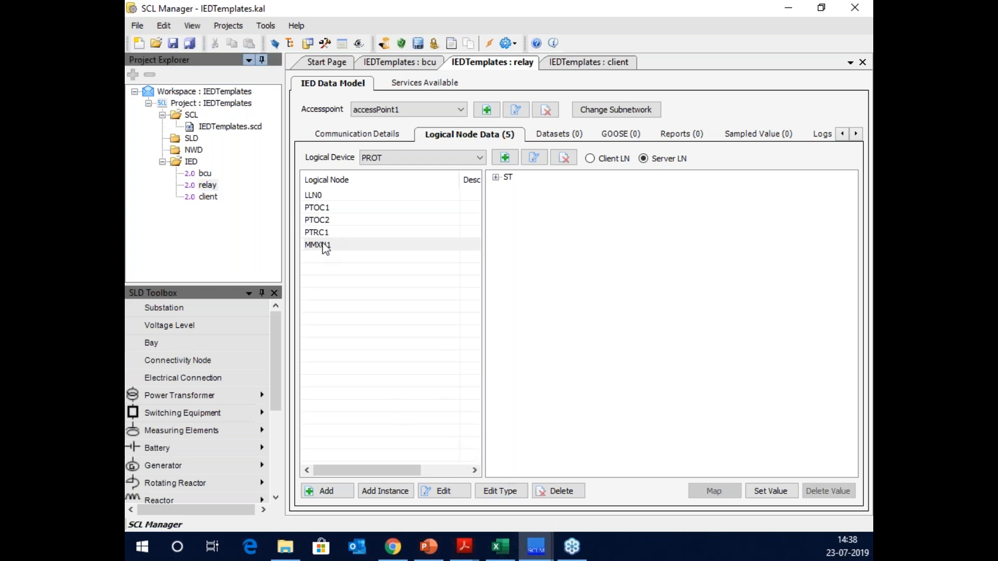
{"action": "left_click", "coordinate": [500, 491]}
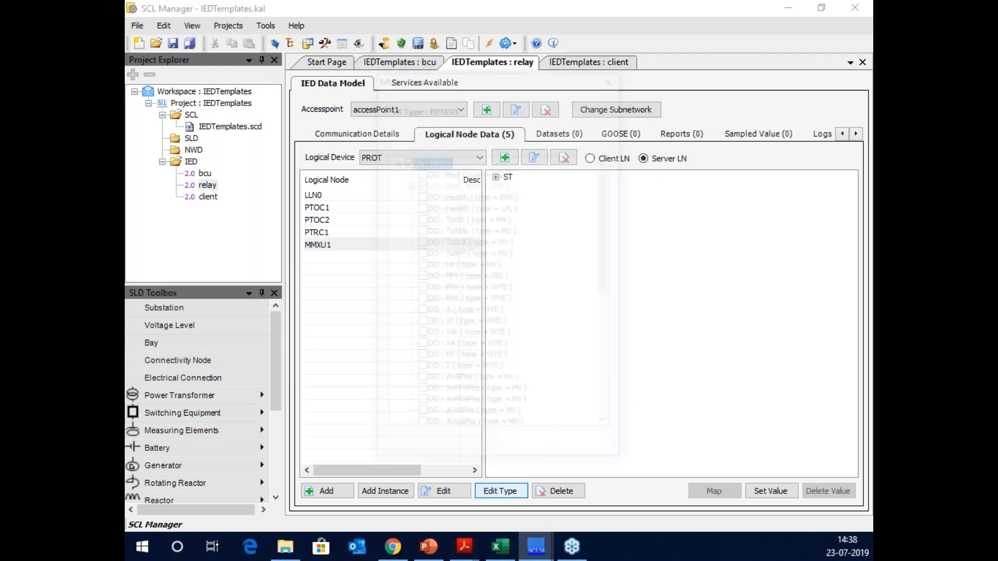
{"action": "left_click", "coordinate": [420, 219]}
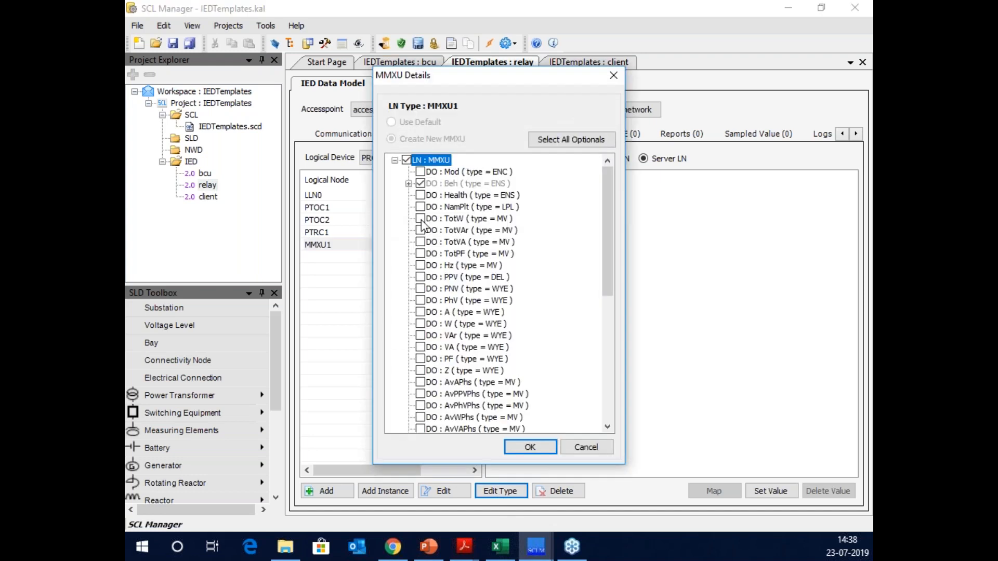
{"action": "left_click", "coordinate": [586, 445]}
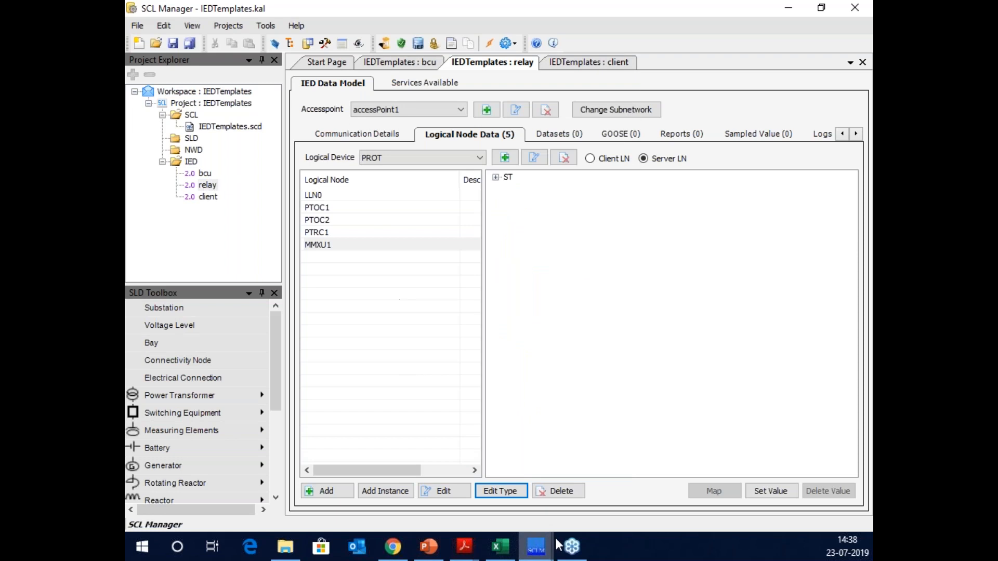
Switch back to the webDemo project and set relay1's default IED Configuration Mode to IED.
{"action": "mouse_move", "coordinate": [536, 559]}
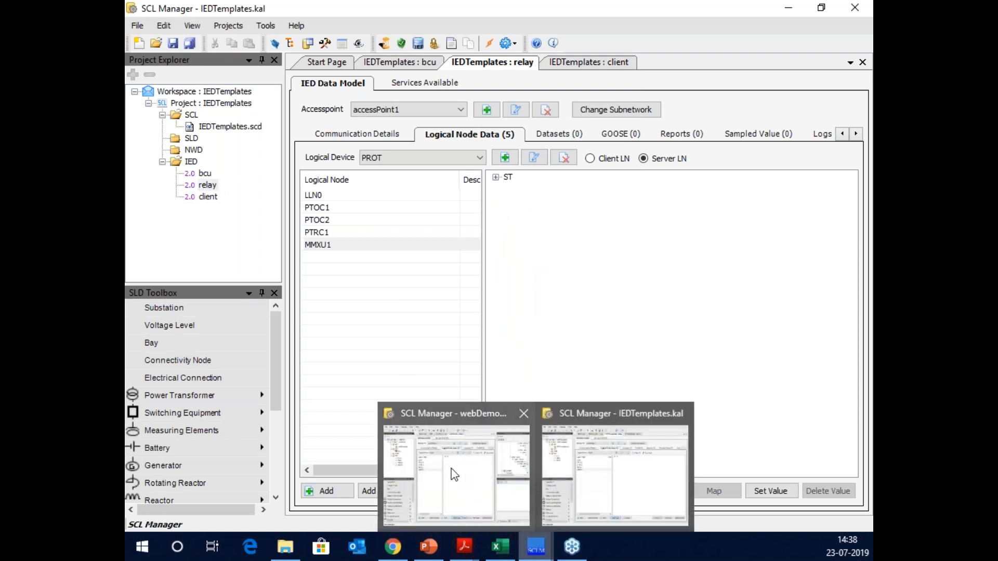
{"action": "left_click", "coordinate": [452, 472]}
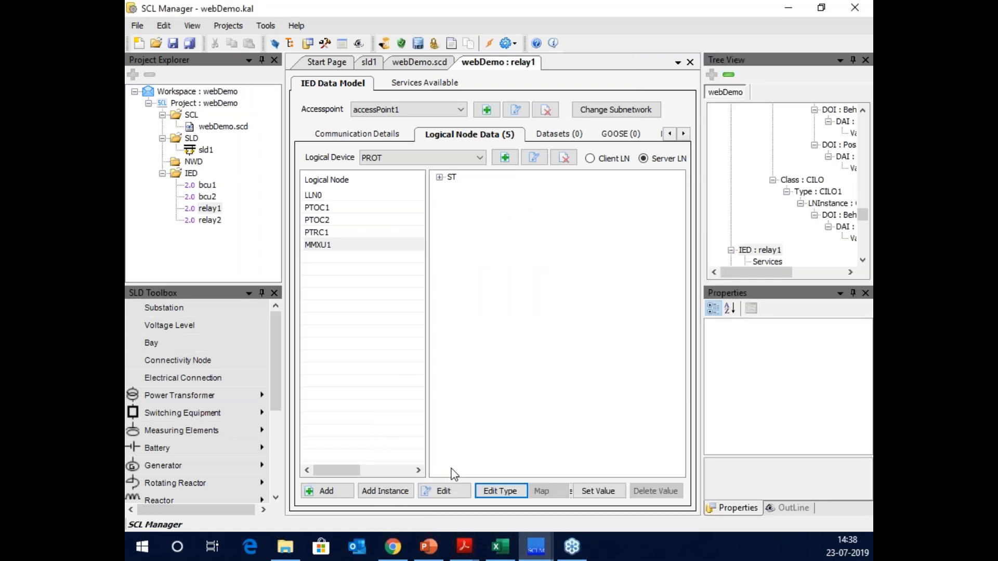
{"action": "right_click", "coordinate": [207, 208]}
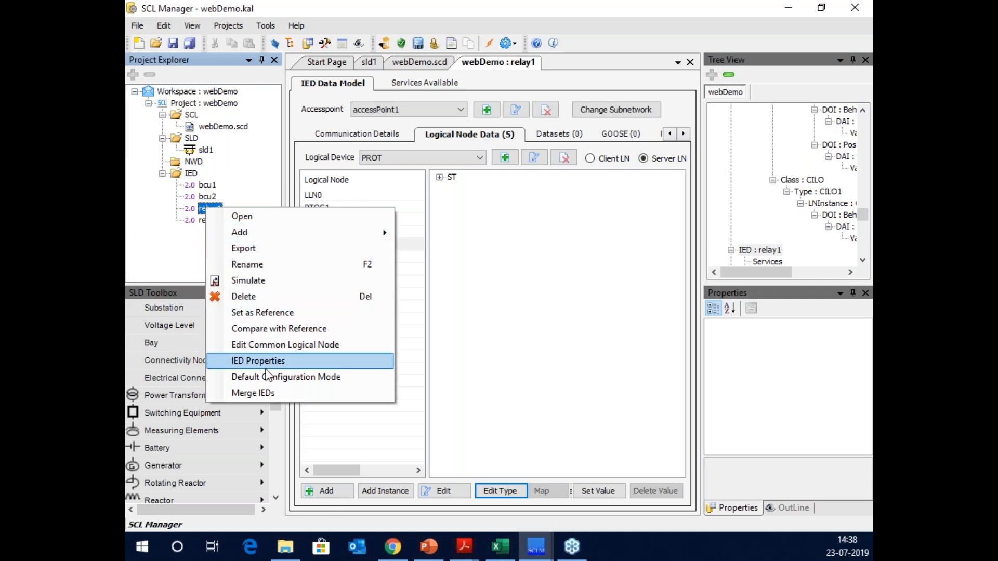
{"action": "left_click", "coordinate": [306, 377]}
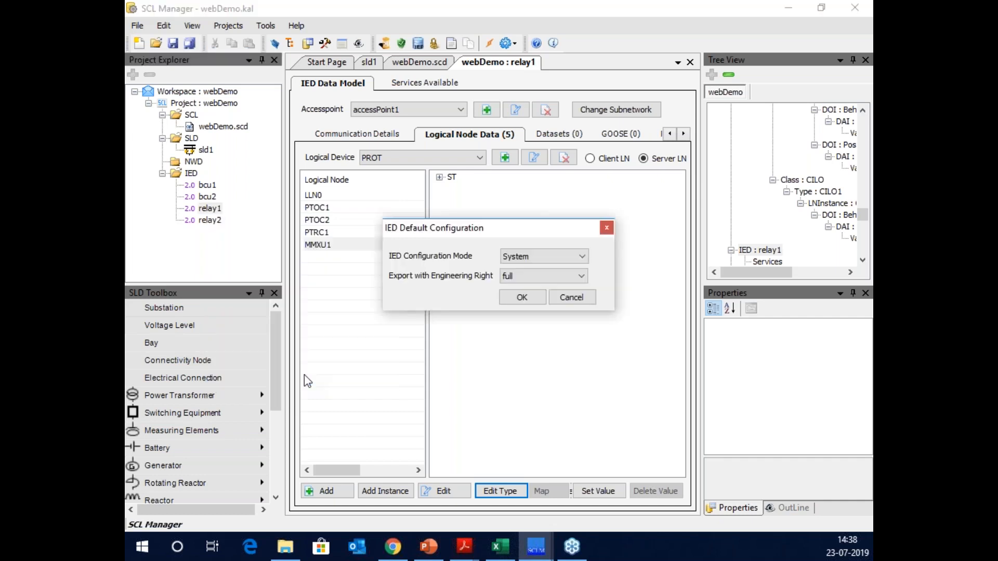
{"action": "left_click", "coordinate": [553, 255]}
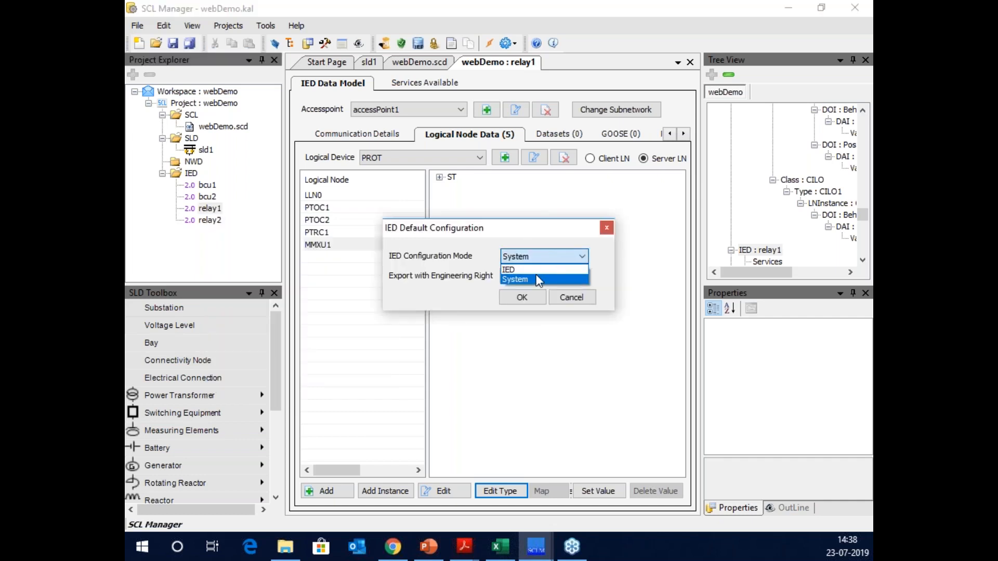
{"action": "left_click", "coordinate": [535, 274]}
{"action": "left_click", "coordinate": [543, 285]}
{"action": "left_click", "coordinate": [547, 254]}
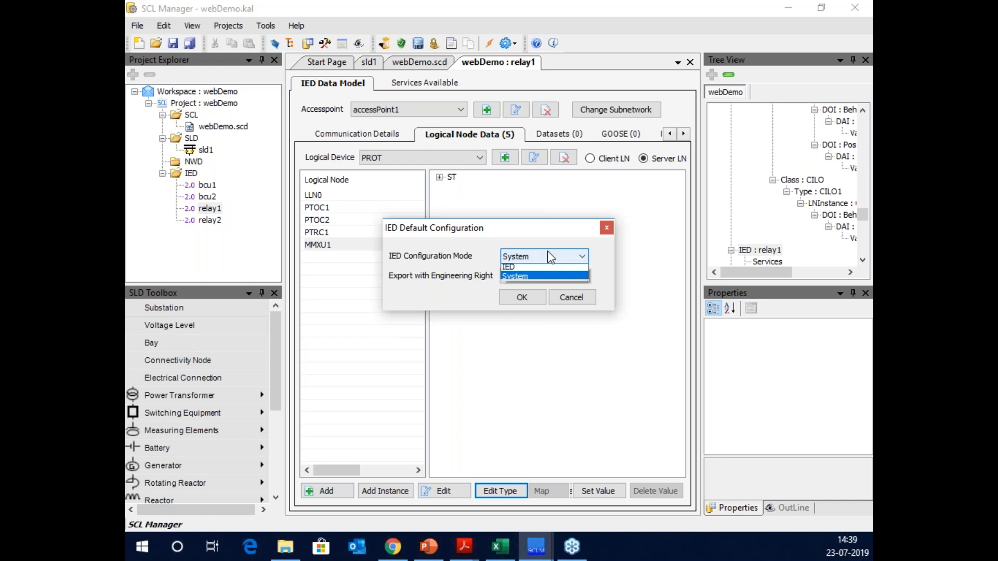
{"action": "left_click", "coordinate": [528, 270]}
{"action": "left_click", "coordinate": [529, 297]}
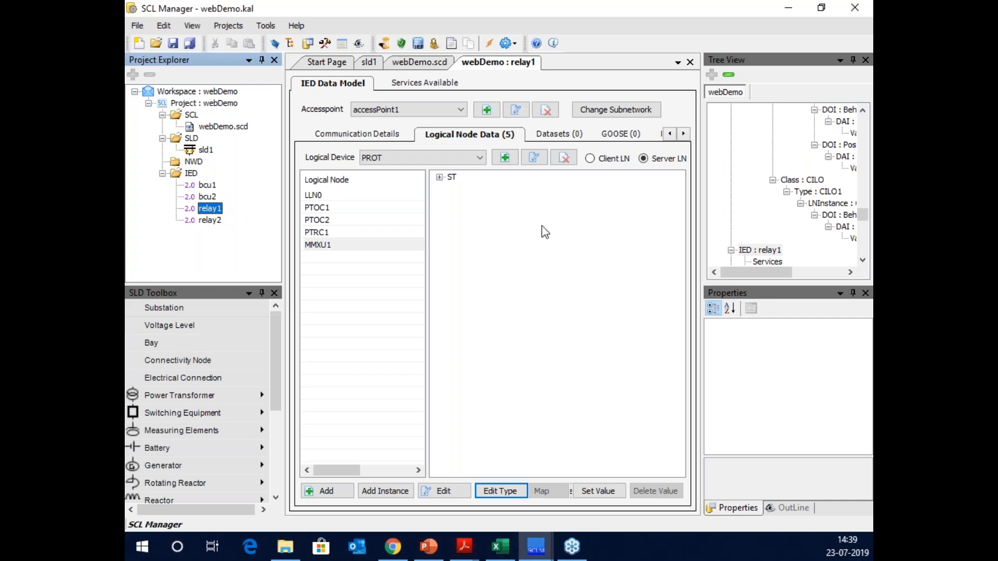
Edit the type of relay1's MMXU1 logical node to include the TotW (MV) data object.
{"action": "left_click", "coordinate": [319, 246]}
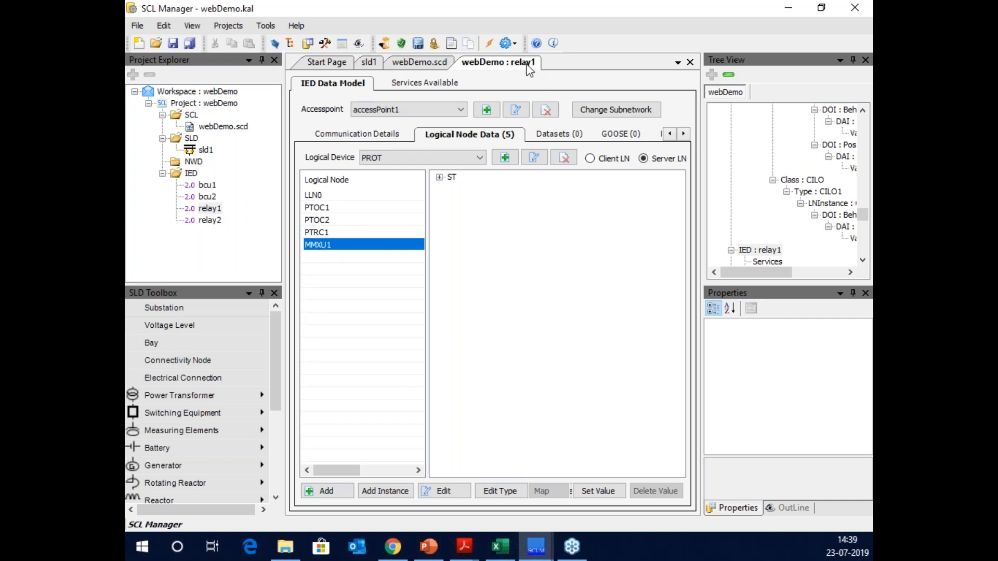
{"action": "left_click", "coordinate": [505, 491]}
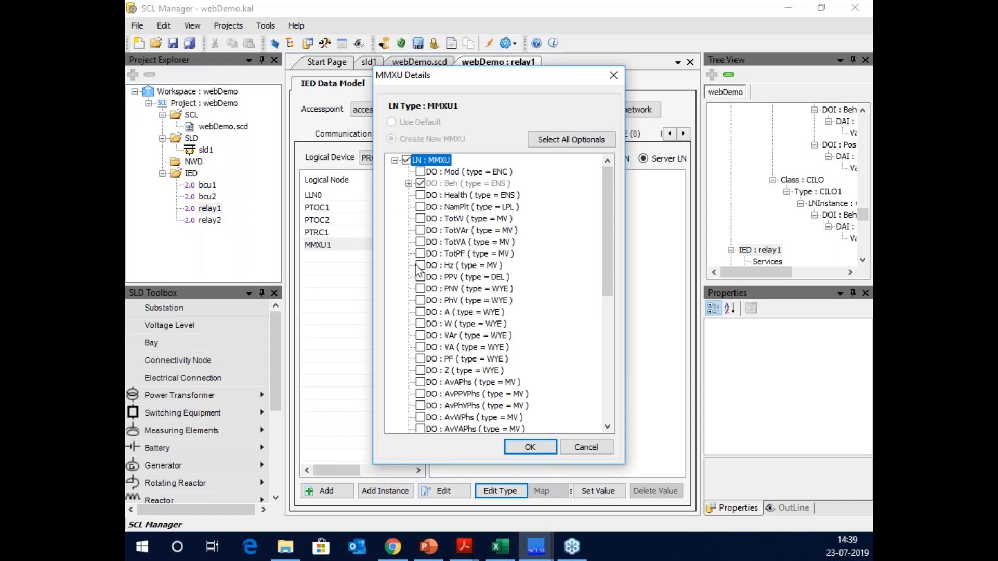
{"action": "left_click", "coordinate": [420, 219]}
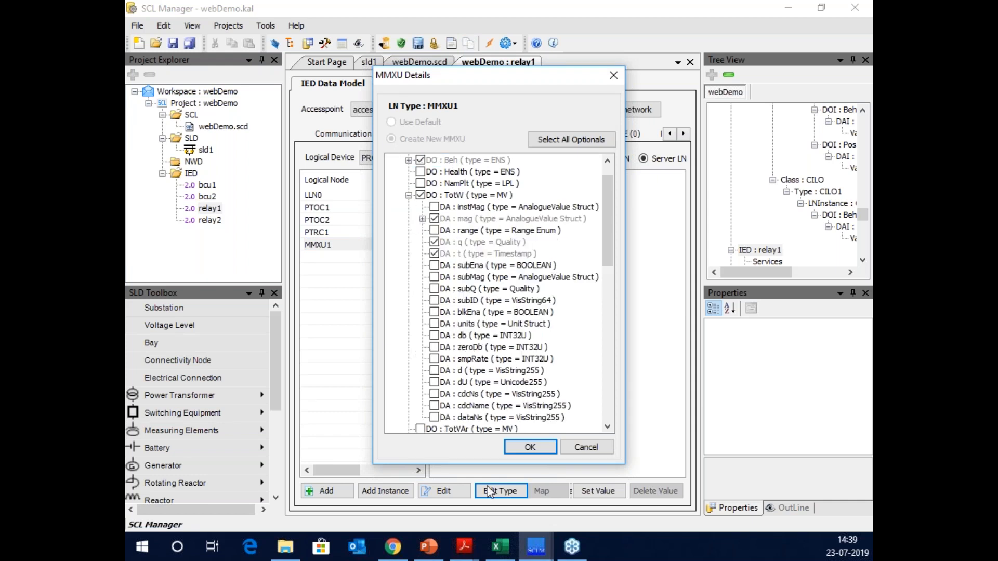
{"action": "left_click", "coordinate": [530, 448]}
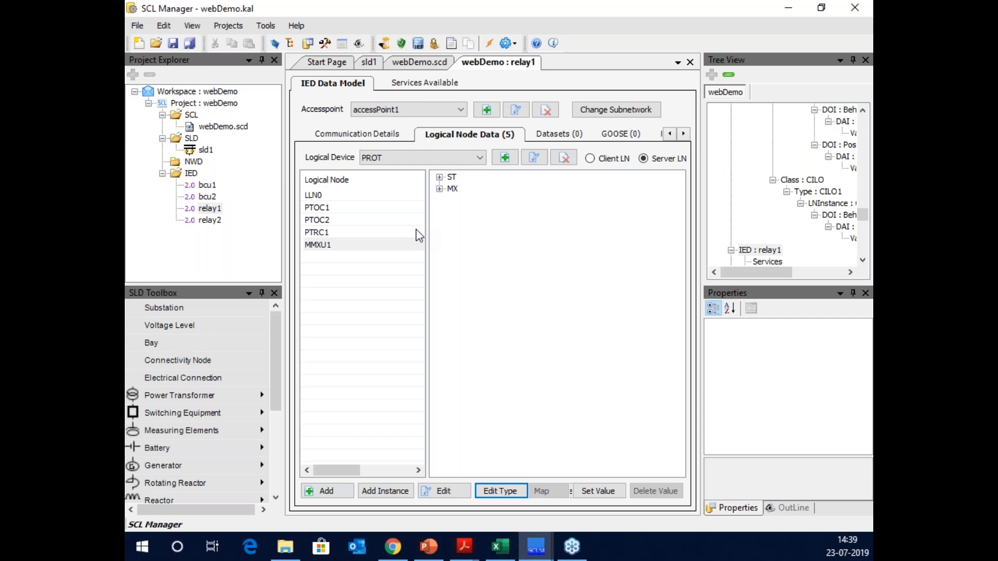
Review the logical node links on the sld1 diagram and the options offered for relay1, choosing none.
{"action": "left_click", "coordinate": [371, 62]}
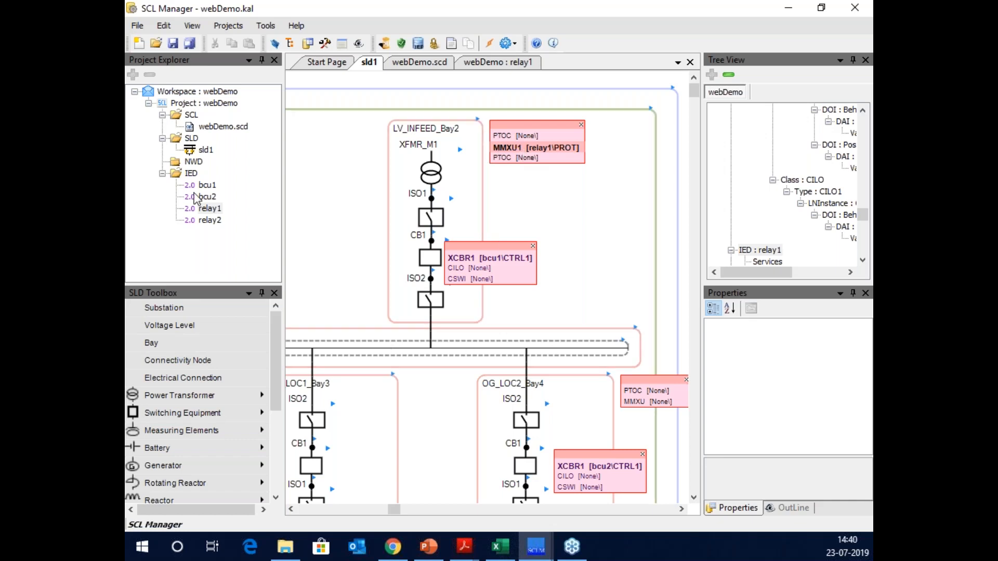
{"action": "left_click", "coordinate": [214, 210]}
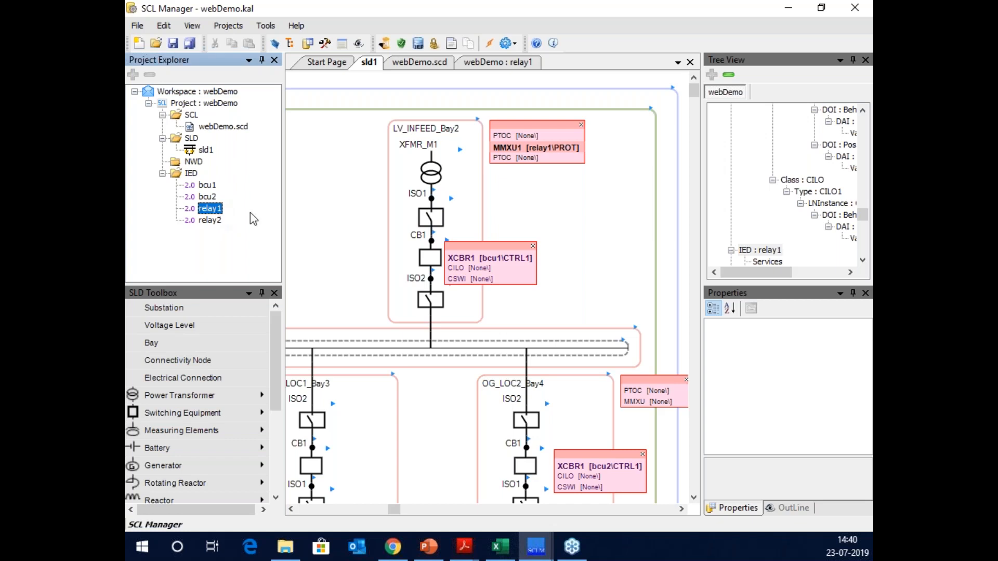
{"action": "right_click", "coordinate": [206, 215]}
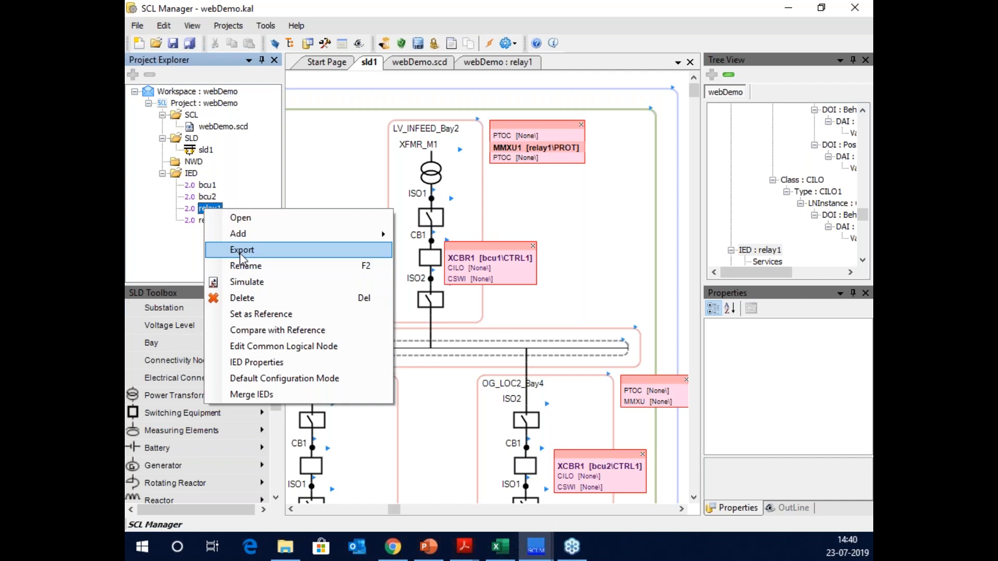
{"action": "left_click", "coordinate": [300, 181]}
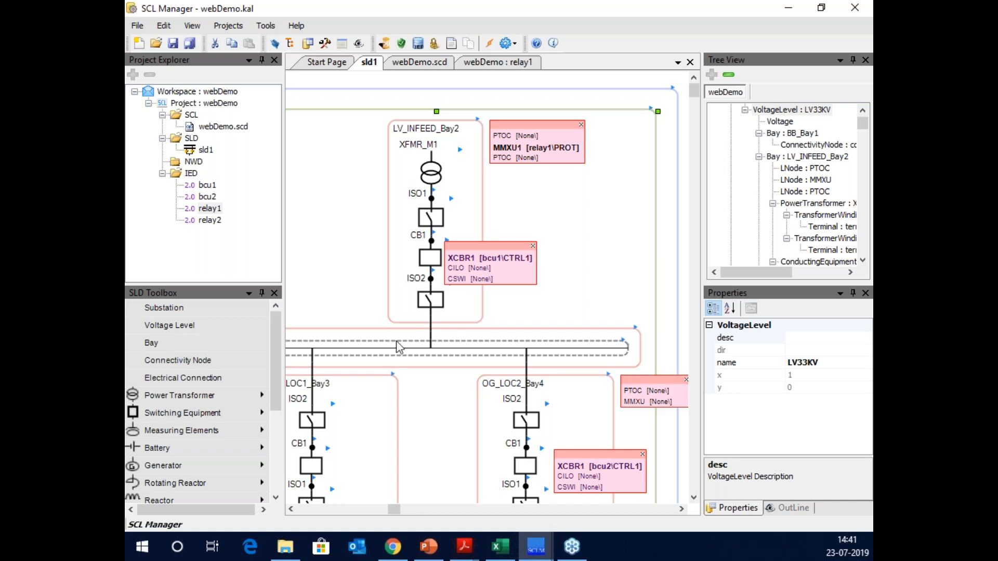
{"action": "double_click", "coordinate": [213, 212]}
{"action": "left_click", "coordinate": [558, 134]}
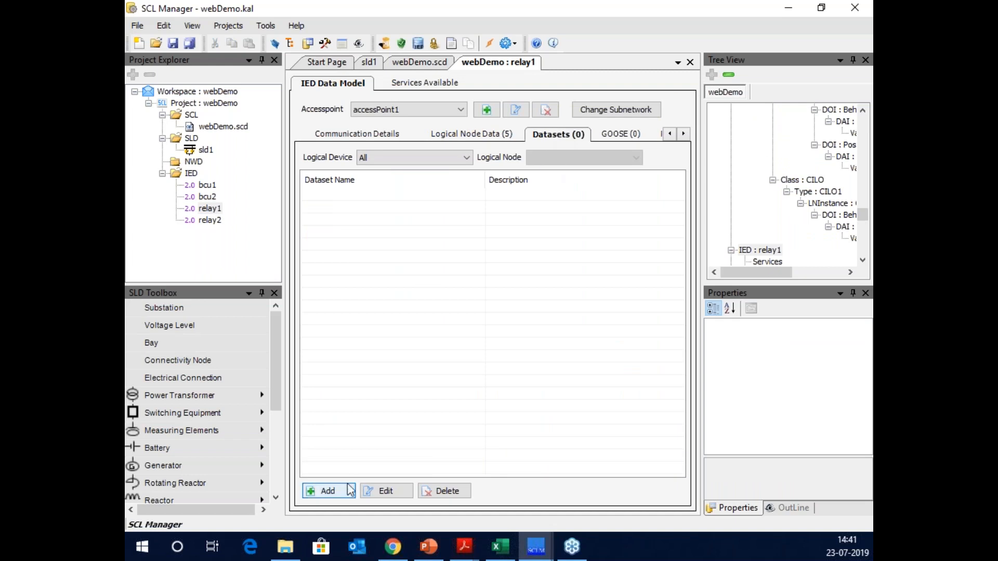
{"action": "left_click", "coordinate": [331, 491]}
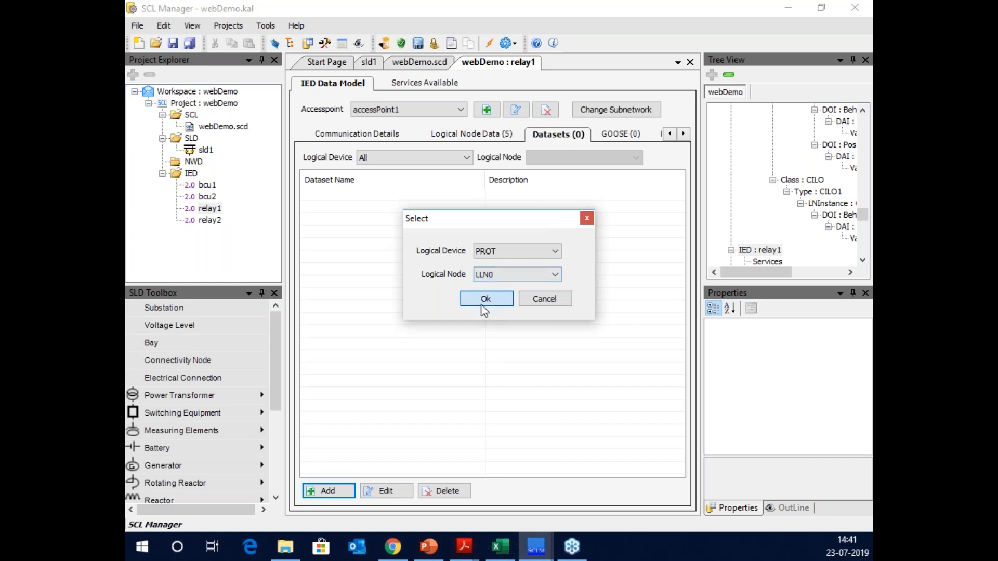
{"action": "left_click", "coordinate": [483, 300]}
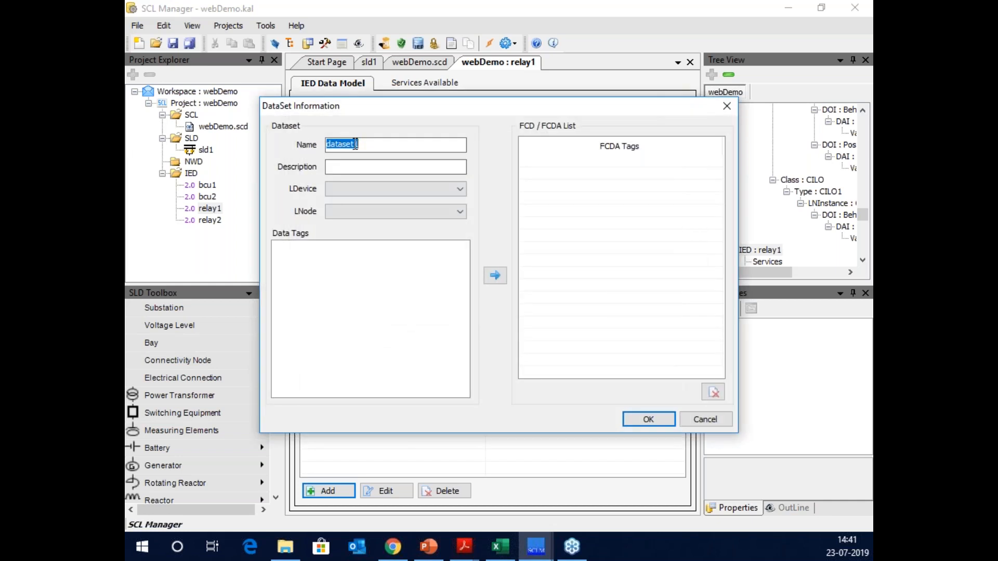
{"action": "left_click", "coordinate": [716, 424]}
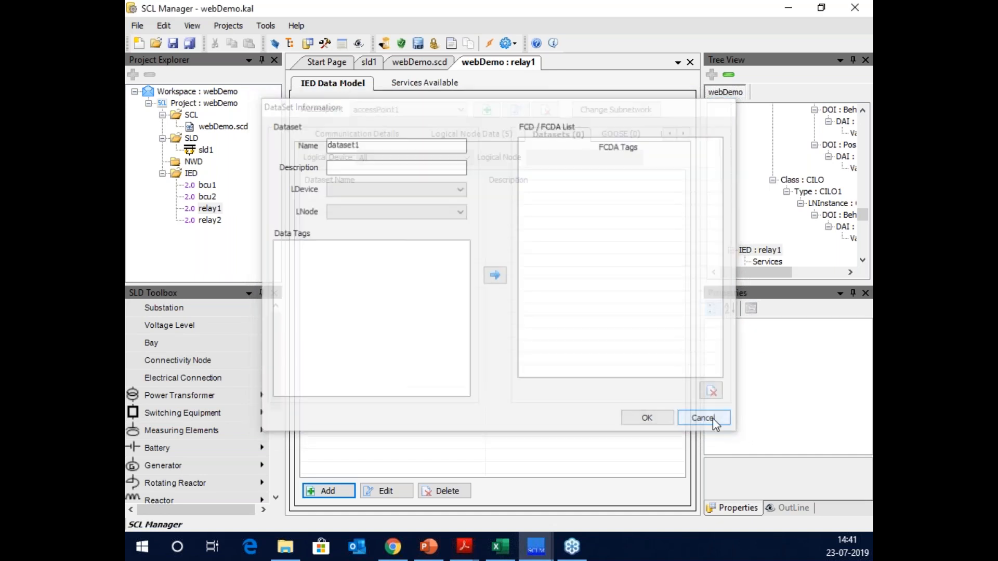
Open relay2, start a dataset under PROT LLN0 named PTOCStartOG1DS, and choose PROT as its data source device.
{"action": "left_click", "coordinate": [208, 222]}
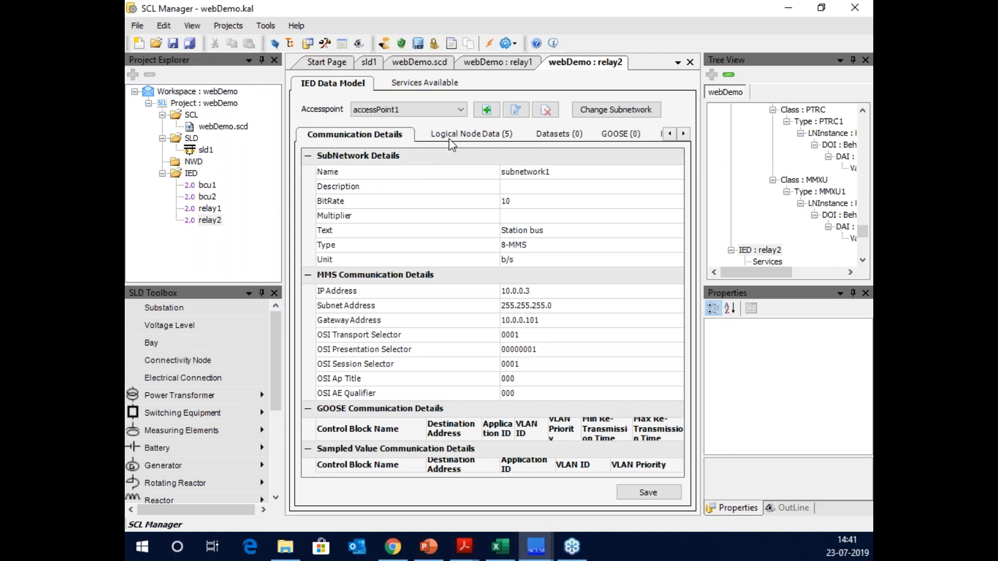
{"action": "left_click", "coordinate": [466, 133]}
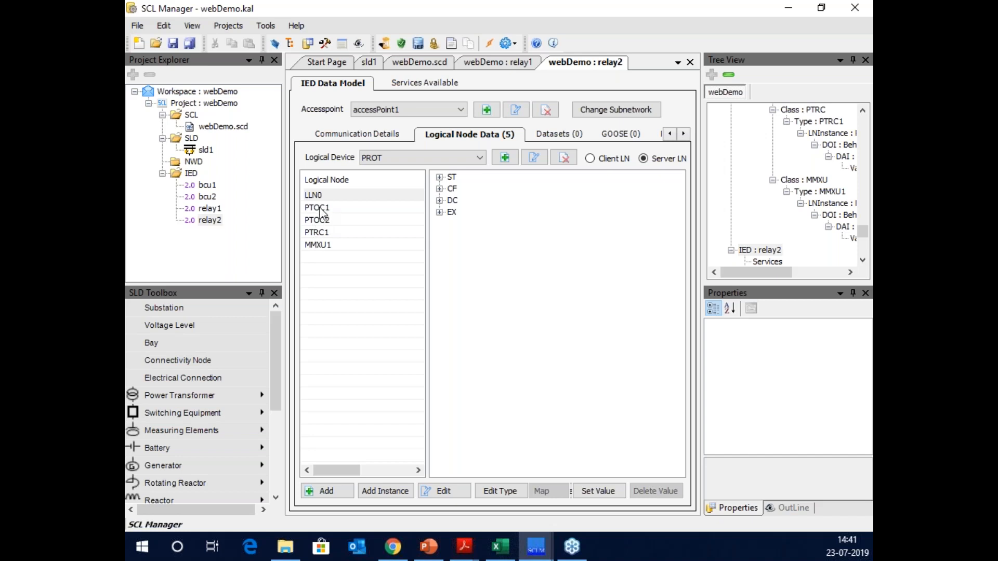
{"action": "left_click", "coordinate": [318, 235]}
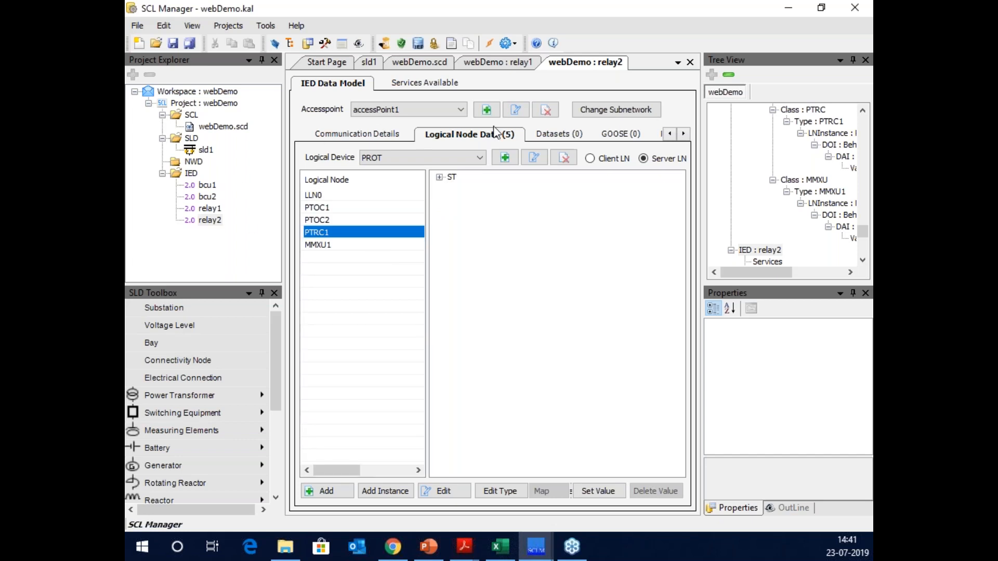
{"action": "left_click", "coordinate": [570, 135]}
{"action": "left_click", "coordinate": [332, 491]}
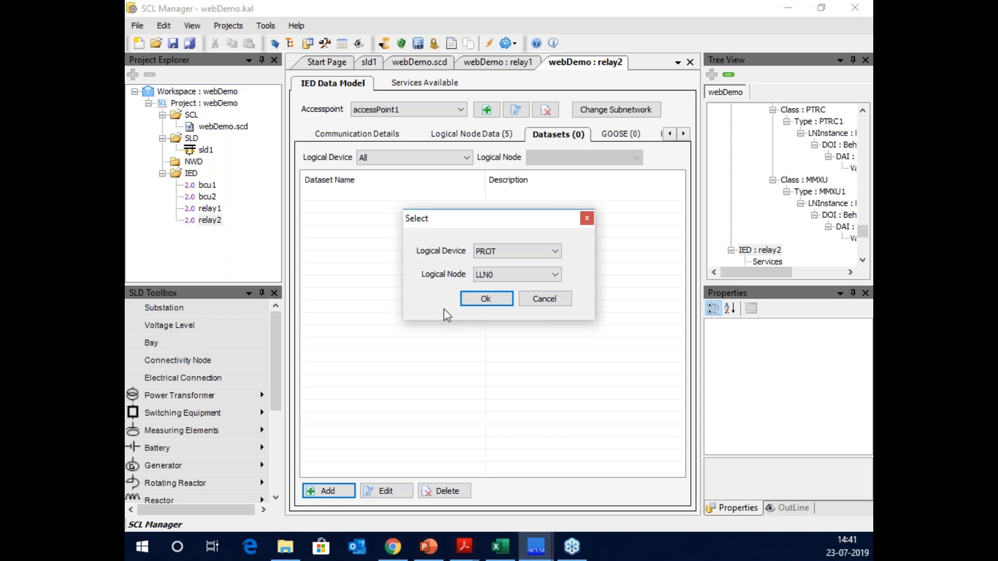
{"action": "left_click", "coordinate": [485, 298]}
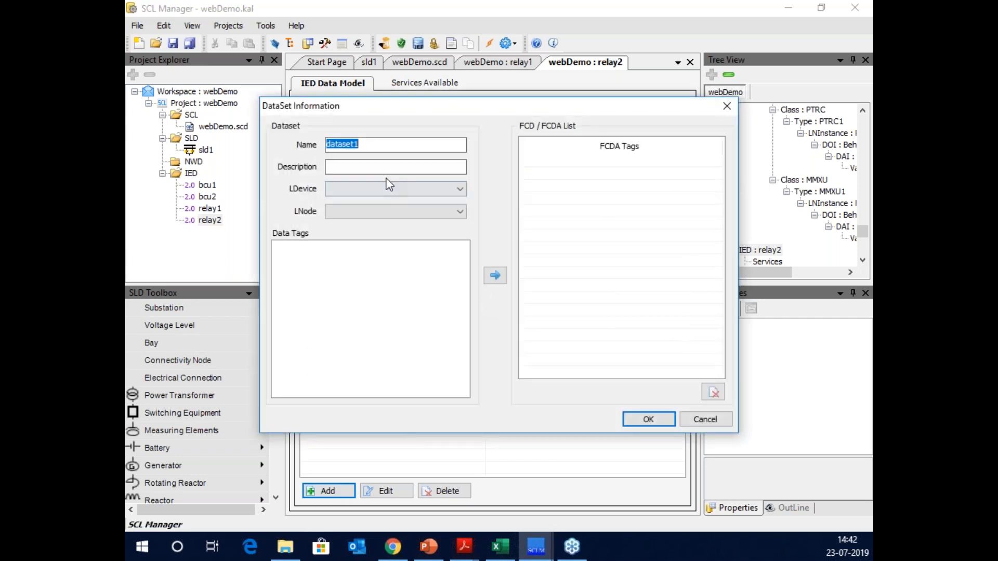
{"action": "type", "text": "PTOCStartOG1"}
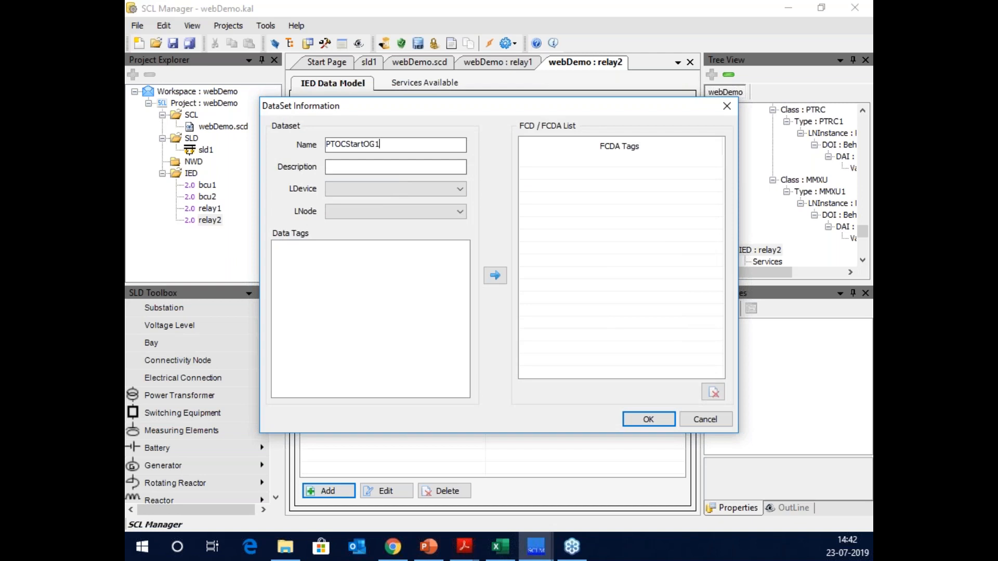
{"action": "type", "text": "DS"}
{"action": "left_click", "coordinate": [403, 191]}
{"action": "left_click", "coordinate": [381, 204]}
{"action": "left_click", "coordinate": [378, 213]}
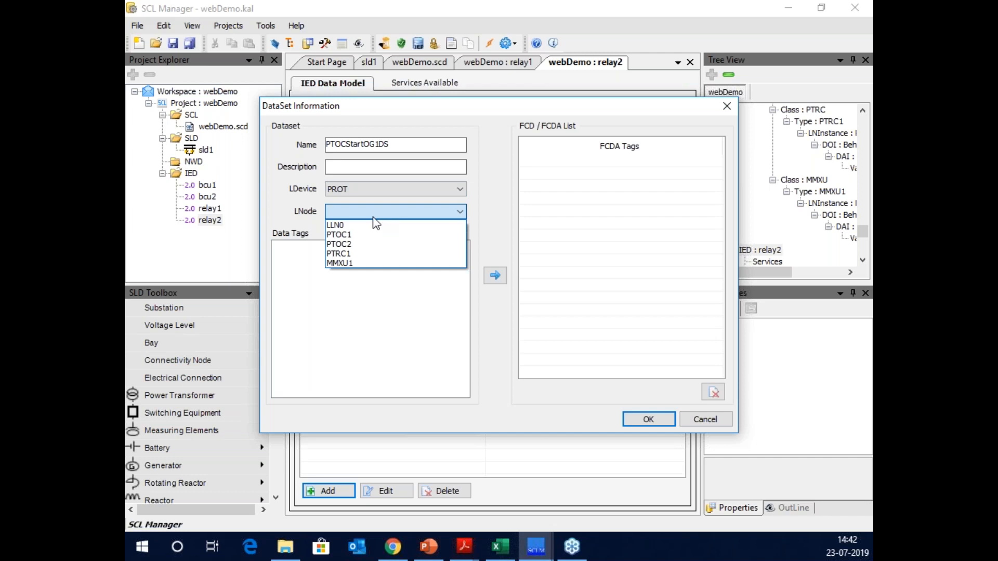
{"action": "left_click", "coordinate": [347, 254]}
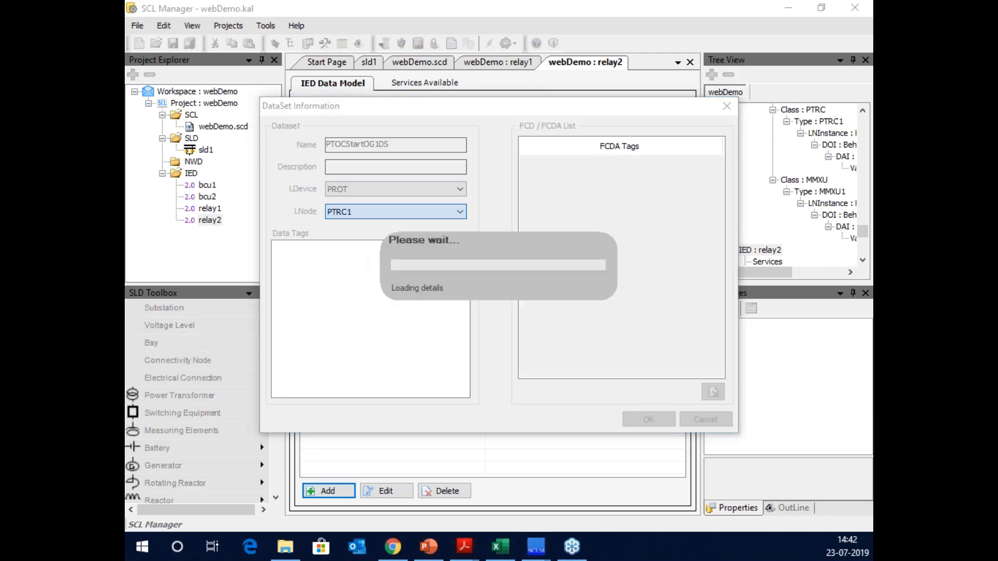
{"action": "left_click", "coordinate": [281, 247]}
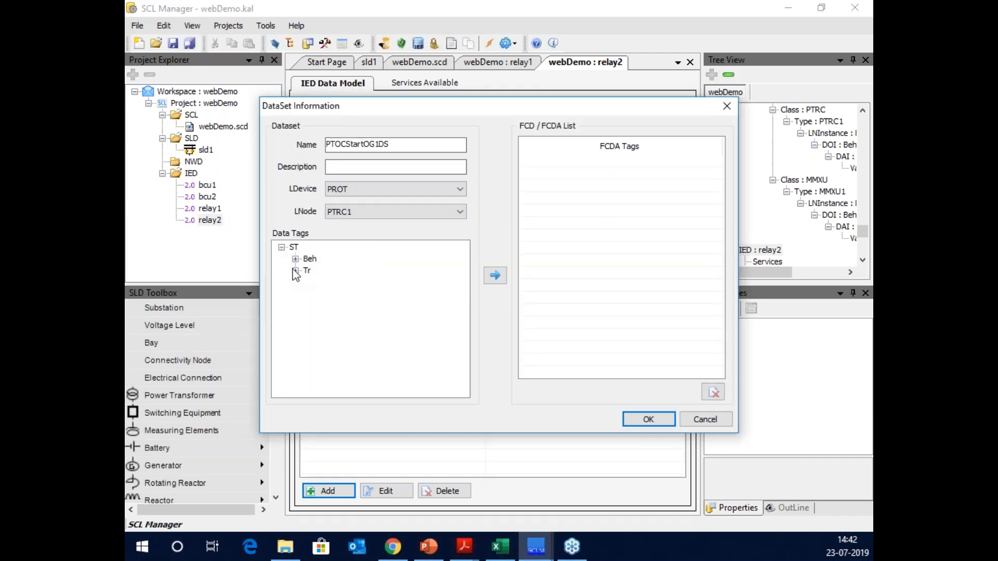
{"action": "left_click", "coordinate": [295, 271]}
{"action": "left_click", "coordinate": [282, 248]}
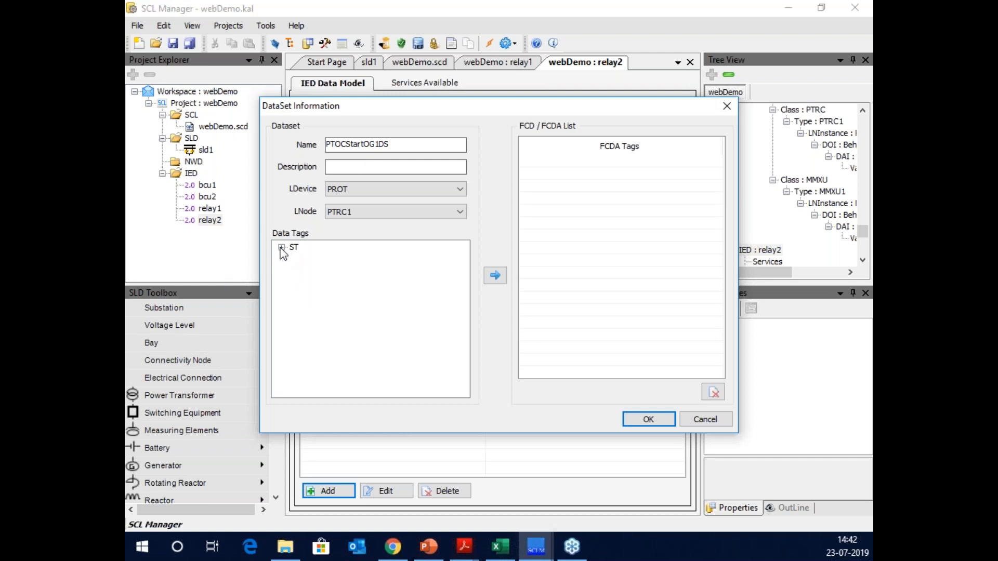
Add all status attributes of PTOC1's Str data object to the dataset and save it.
{"action": "left_click", "coordinate": [460, 212]}
{"action": "left_click", "coordinate": [389, 239]}
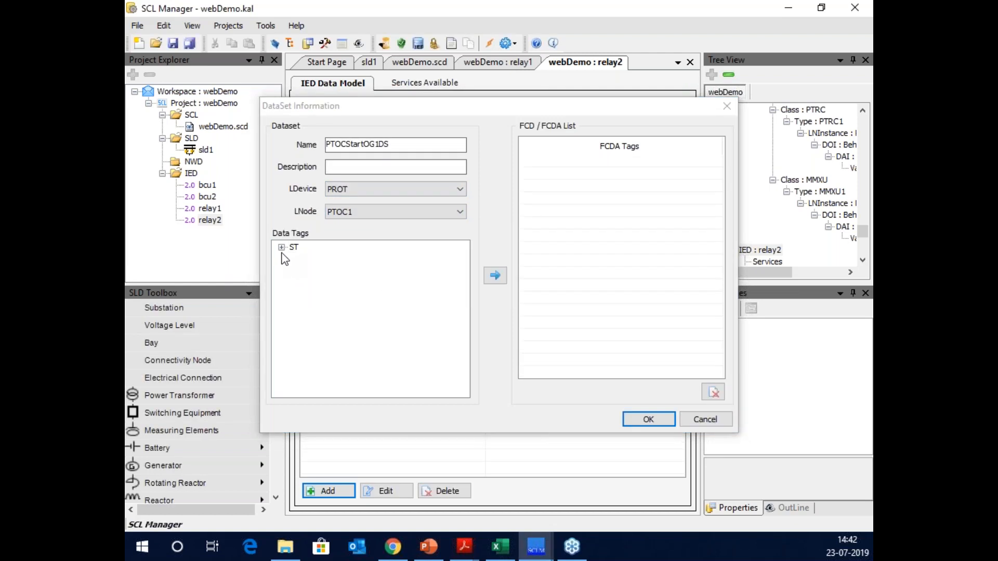
{"action": "left_click", "coordinate": [282, 248]}
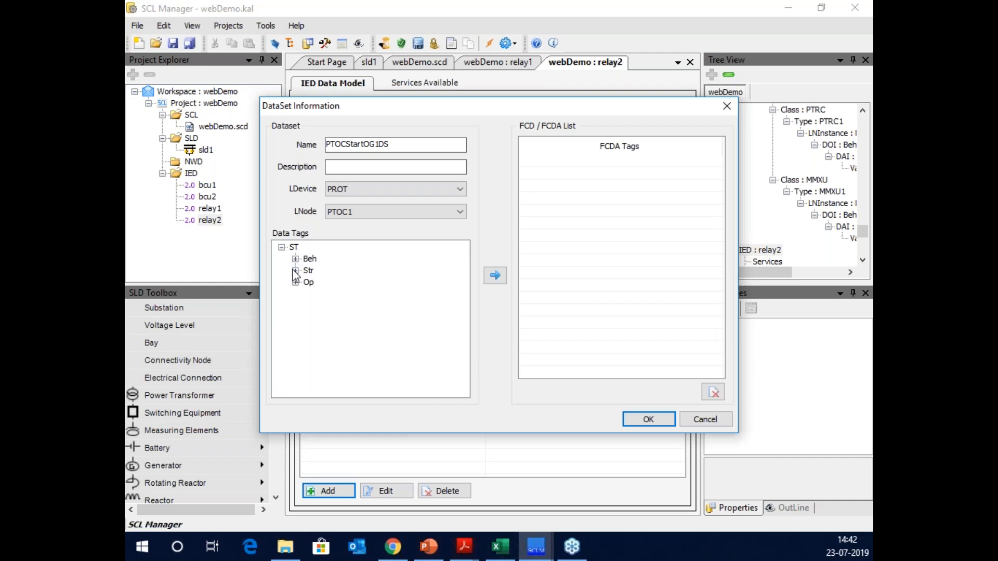
{"action": "left_click", "coordinate": [295, 271]}
{"action": "left_click", "coordinate": [329, 282]}
{"action": "left_click", "coordinate": [495, 276]}
{"action": "left_click", "coordinate": [308, 271]}
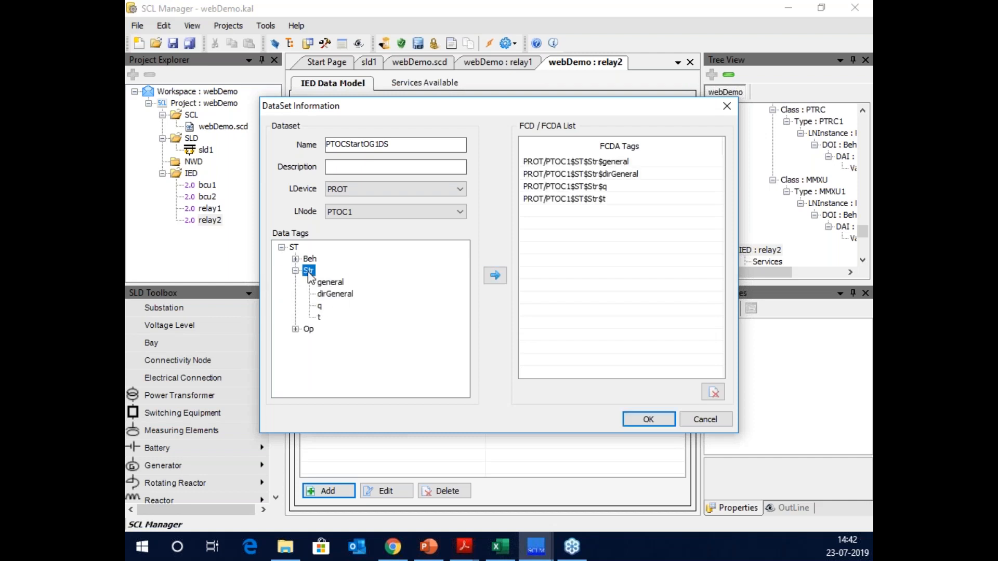
{"action": "left_click", "coordinate": [653, 420]}
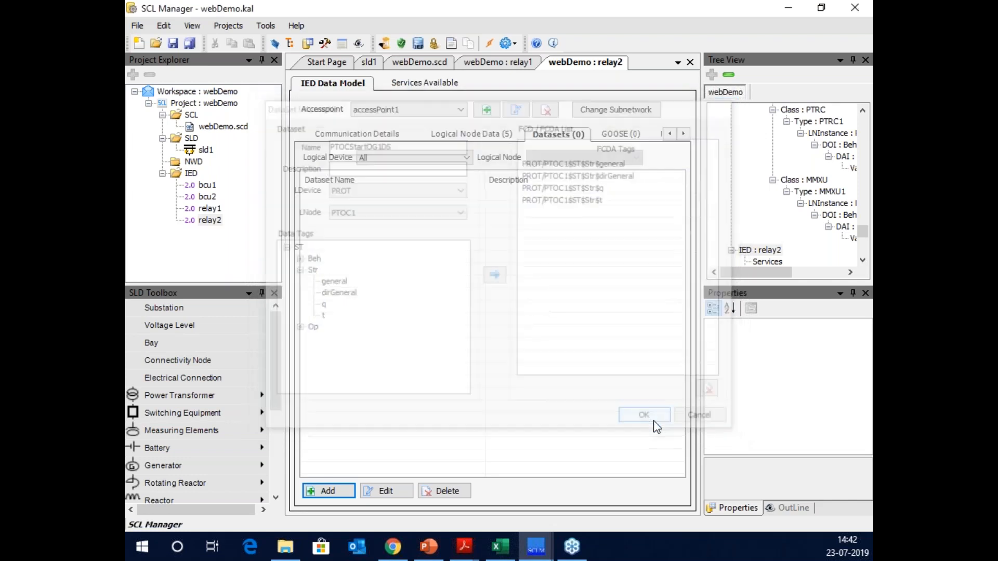
Start a GOOSE control block under relay2's PROT LLN0, with OGStartGoose as both its name and application ID.
{"action": "left_click", "coordinate": [621, 134]}
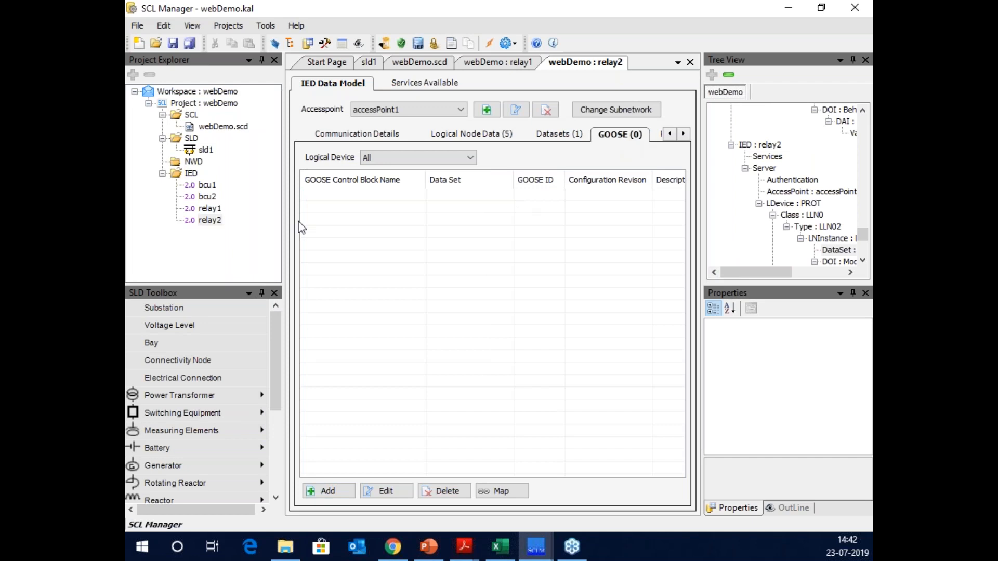
{"action": "left_click", "coordinate": [332, 492]}
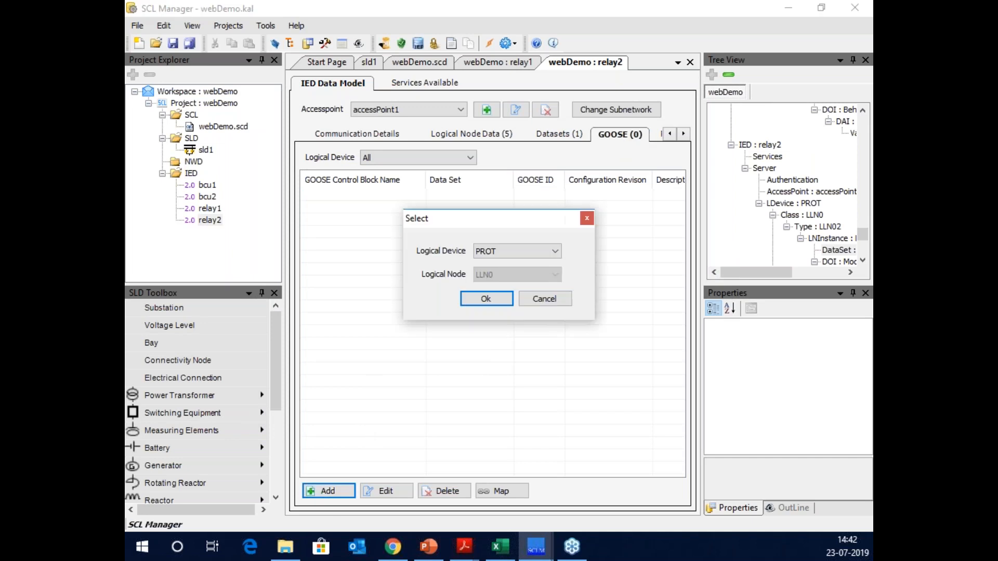
{"action": "left_click", "coordinate": [478, 297]}
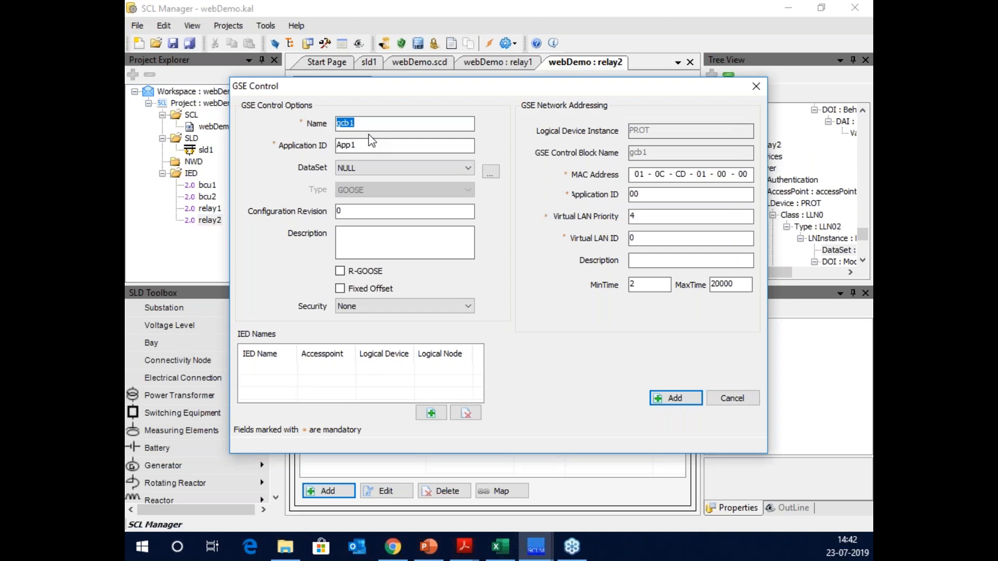
{"action": "type", "text": "OGStartGoose"}
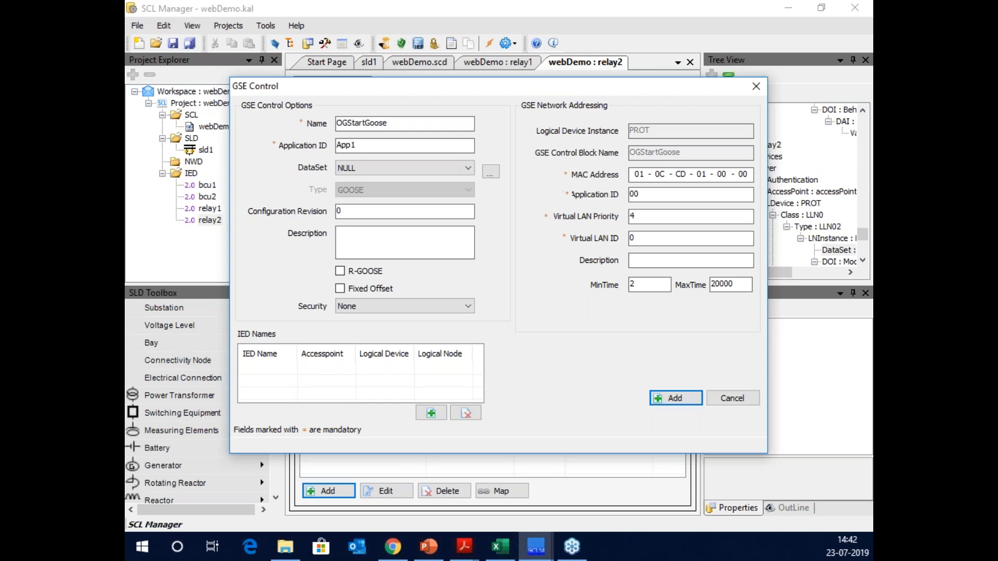
{"action": "double_click", "coordinate": [364, 124]}
{"action": "key", "text": "ctrl+c"}
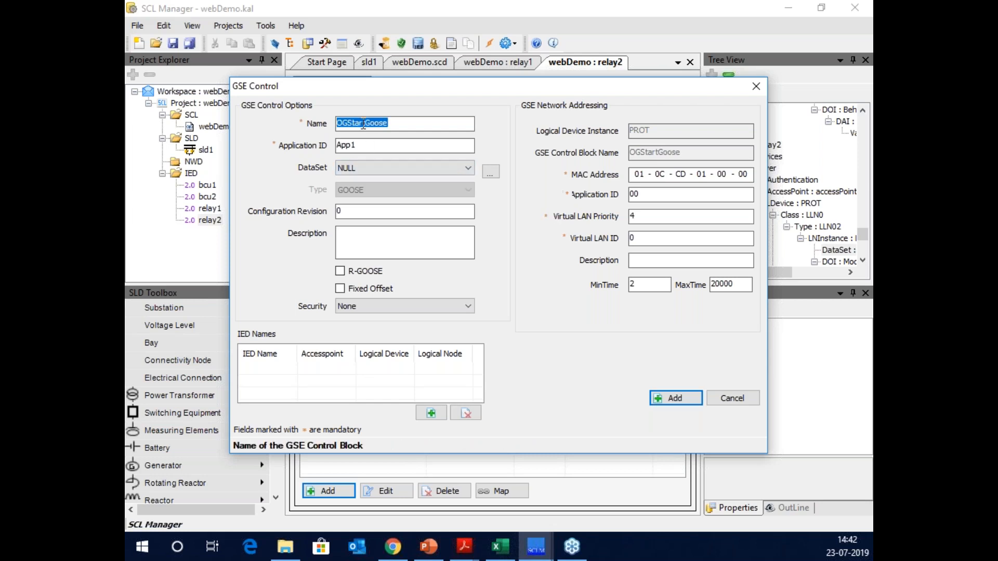
{"action": "double_click", "coordinate": [348, 145]}
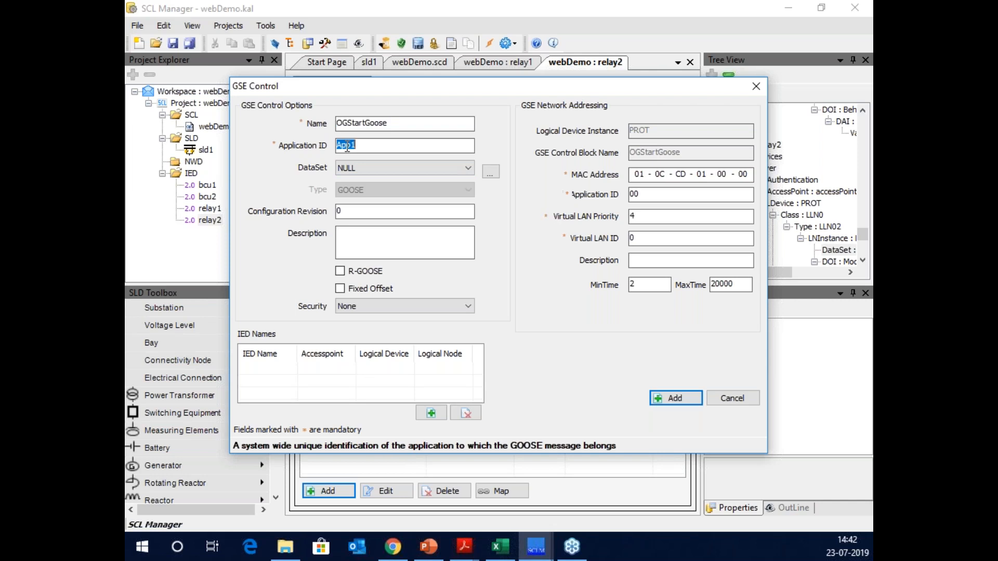
{"action": "key", "text": "ctrl+v"}
Assign dataset PTOCStartOG1DS to the GOOSE control block, keep its security at None, and add the block.
{"action": "left_click", "coordinate": [469, 170]}
{"action": "left_click", "coordinate": [444, 189]}
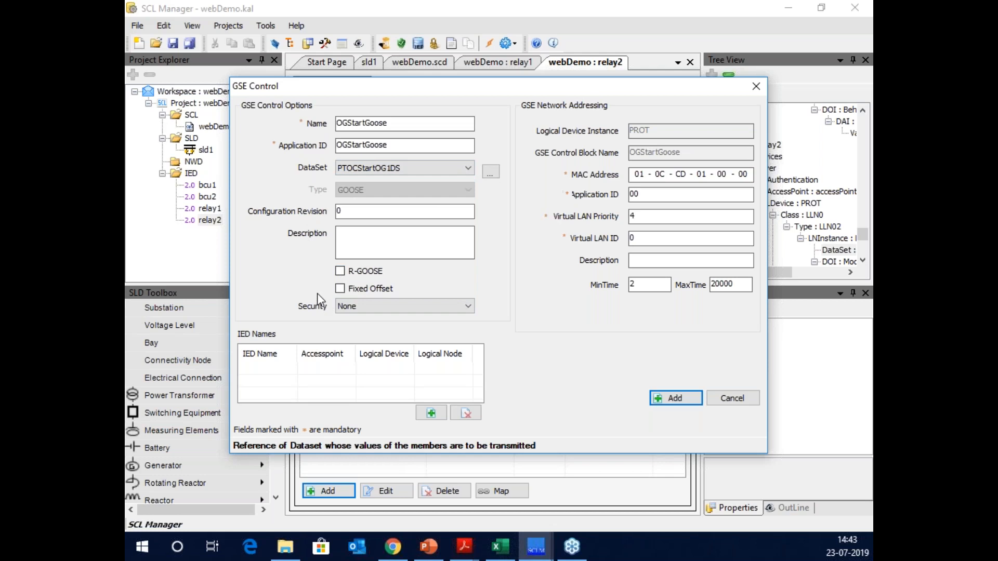
{"action": "left_click", "coordinate": [467, 306]}
{"action": "left_click", "coordinate": [353, 315]}
{"action": "left_click", "coordinate": [683, 406]}
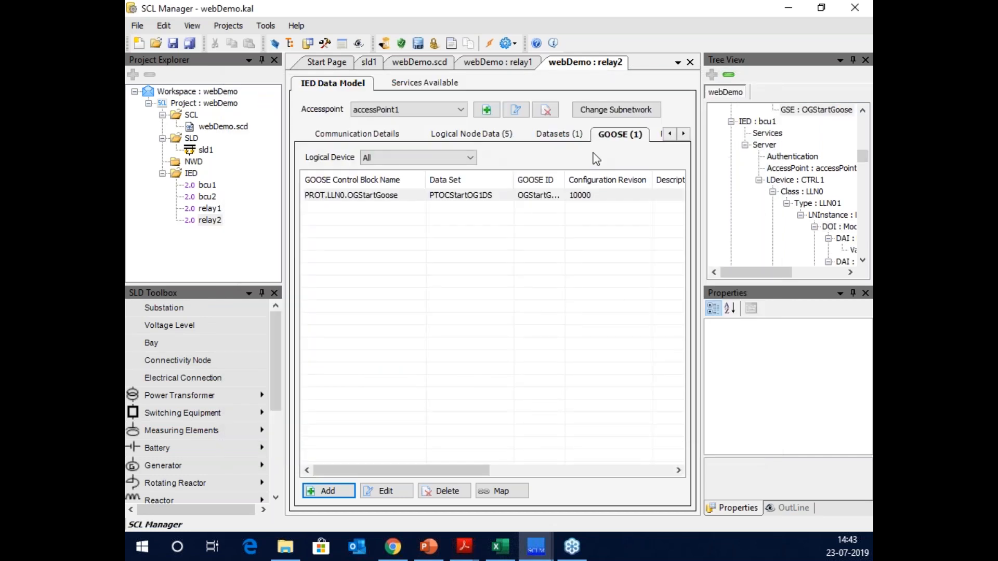
Start a report control block for relay2's PROT device, with OGStartReport as both its name and report ID.
{"action": "left_click", "coordinate": [682, 134]}
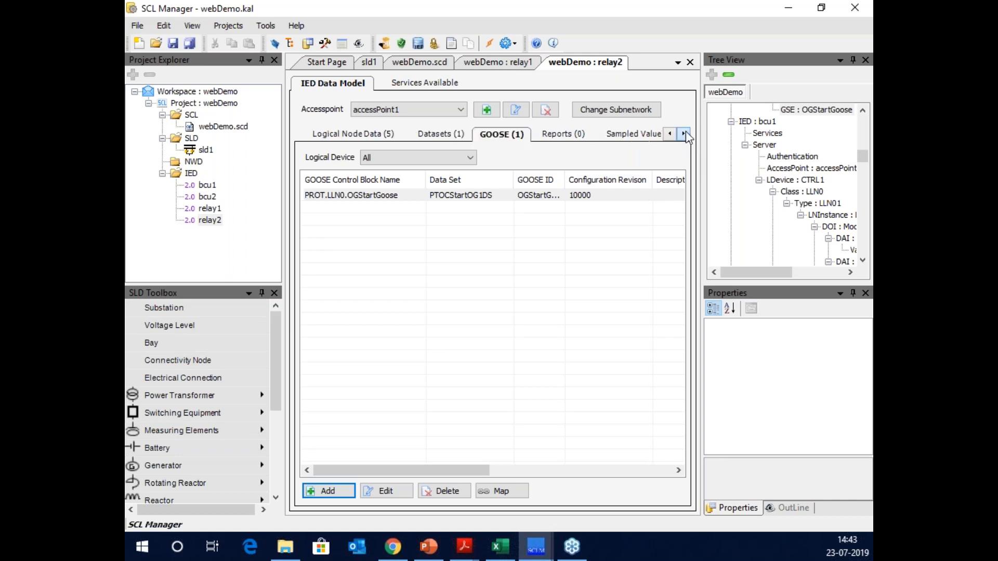
{"action": "left_click", "coordinate": [563, 134]}
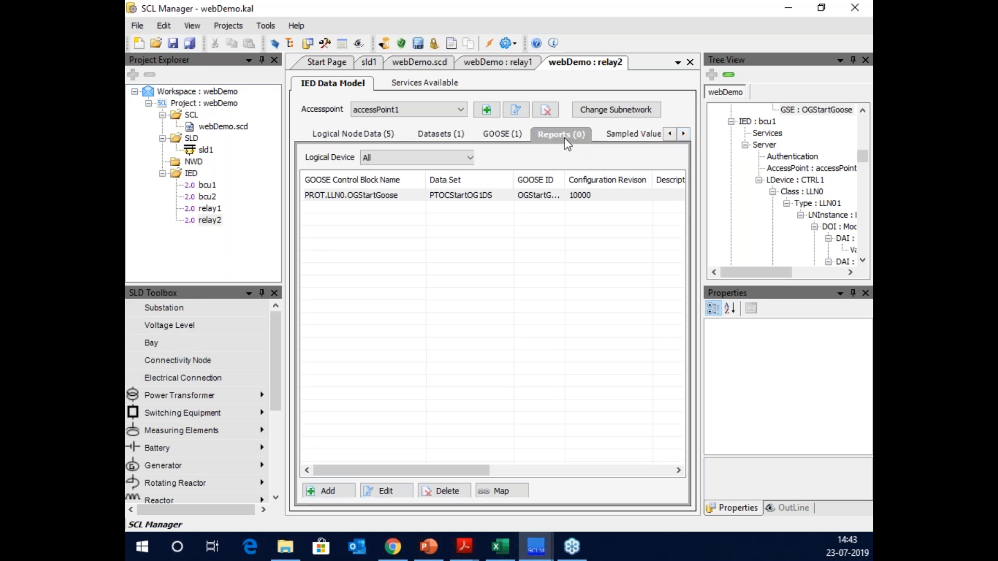
{"action": "left_click", "coordinate": [328, 489]}
{"action": "left_click", "coordinate": [483, 297]}
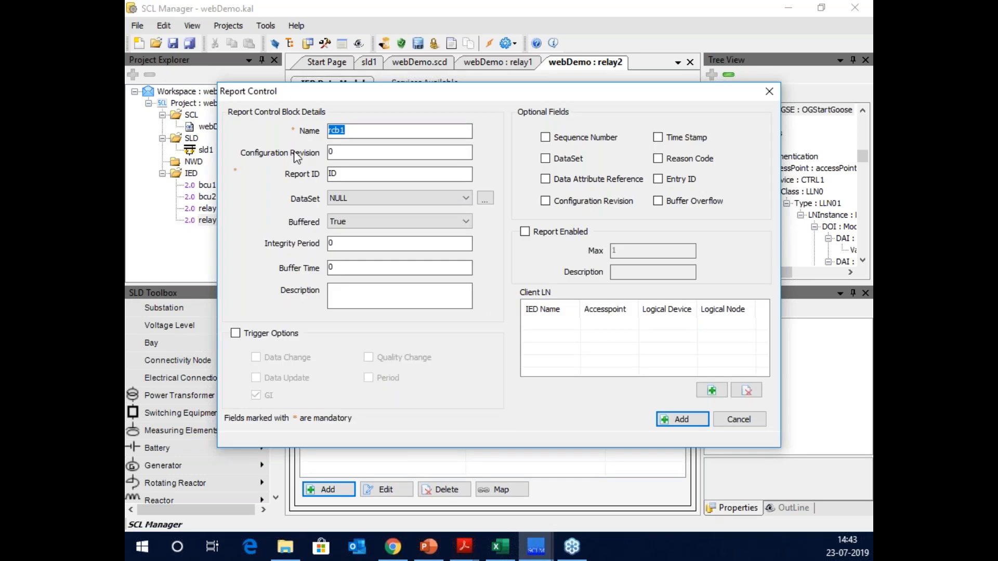
{"action": "type", "text": "OGStartReport"}
{"action": "double_click", "coordinate": [345, 127]}
{"action": "key", "text": "ctrl+c"}
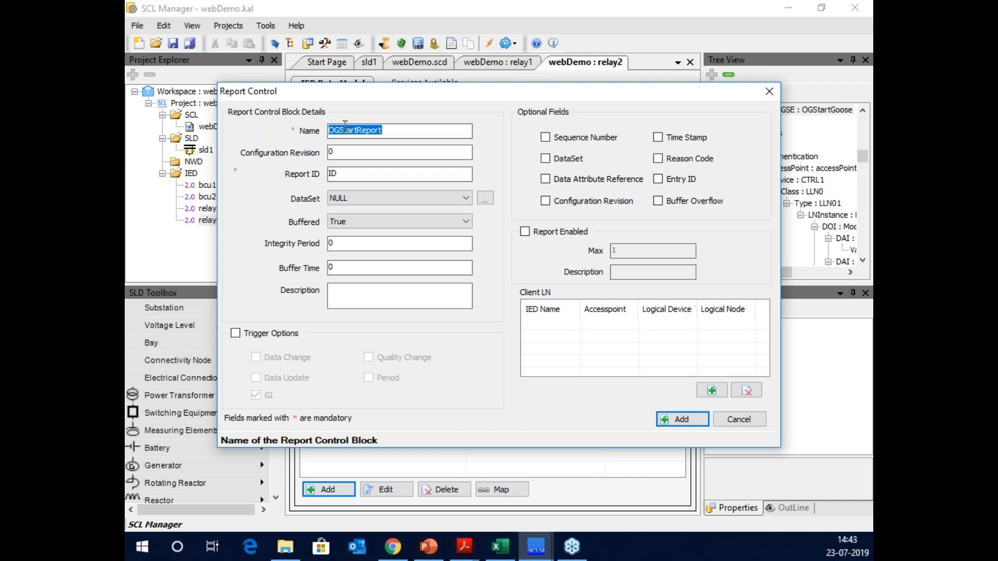
{"action": "left_click", "coordinate": [345, 152]}
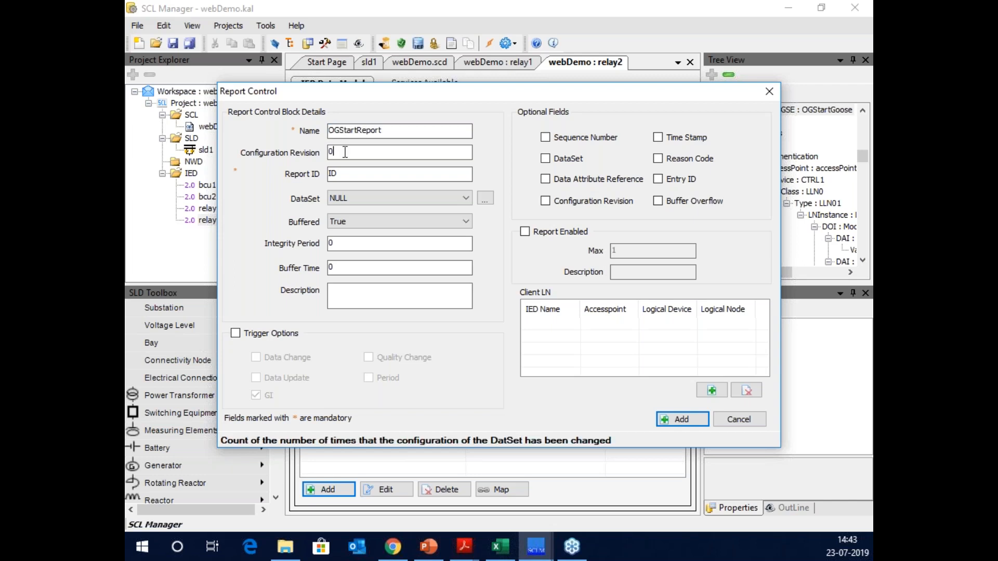
{"action": "double_click", "coordinate": [338, 172]}
{"action": "key", "text": "ctrl+v"}
Assign dataset PTOCStartOG1DS to the report control block and add the block to relay2.
{"action": "left_click", "coordinate": [413, 200]}
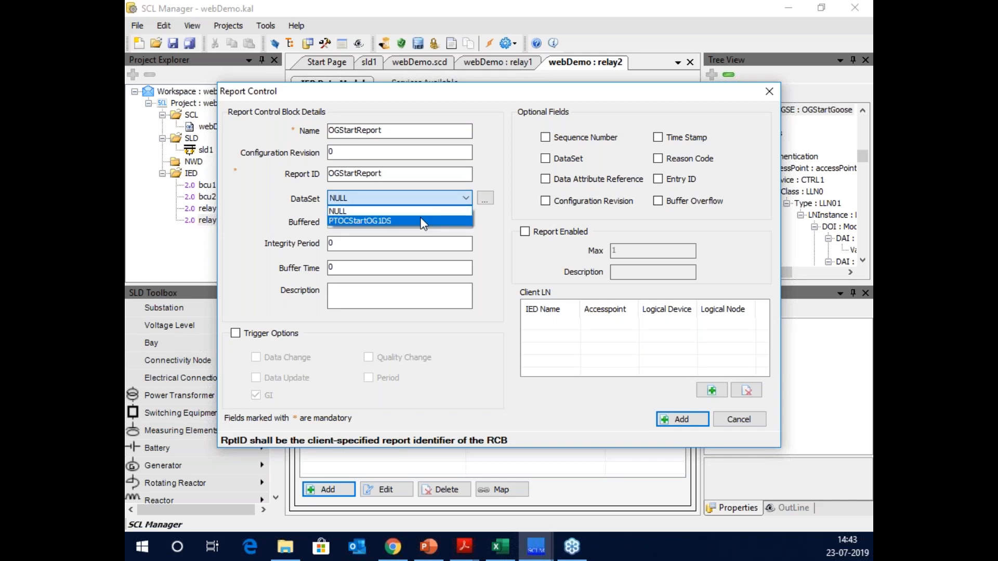
{"action": "left_click", "coordinate": [423, 220]}
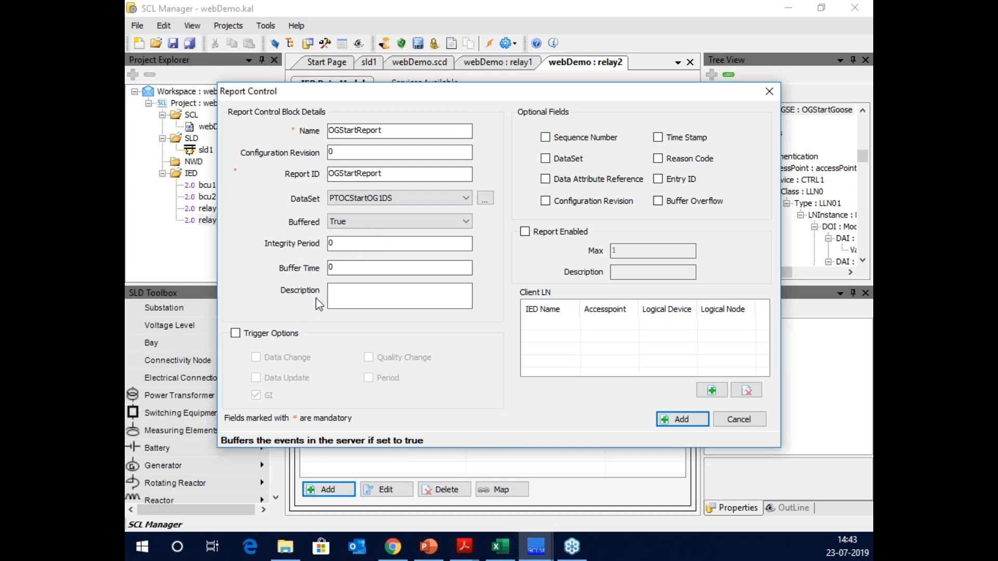
{"action": "left_click", "coordinate": [344, 268]}
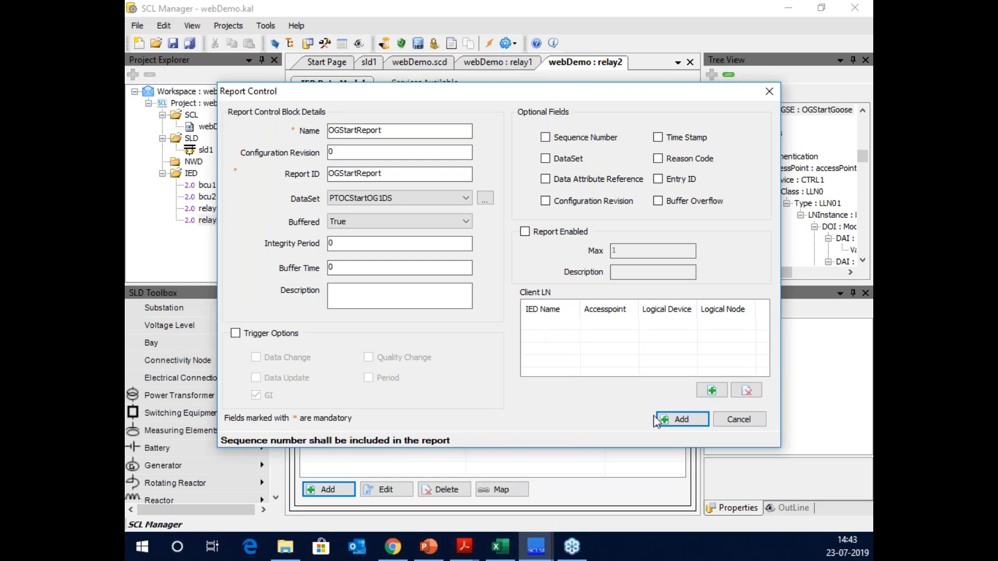
{"action": "left_click", "coordinate": [689, 424]}
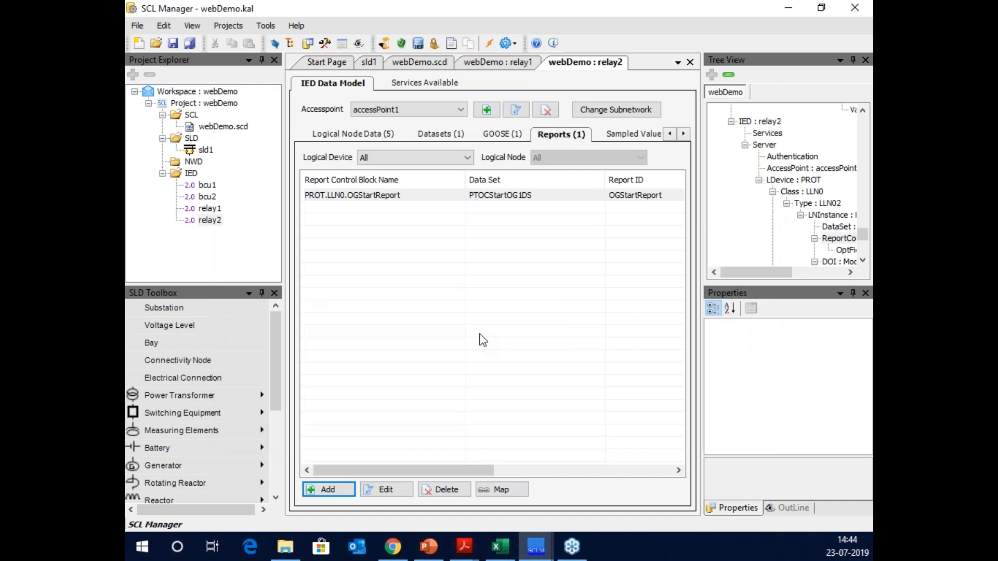
Start mapping the OGStartGoose control block, choosing PROT/PTOC1$ST$Str$general as the source data.
{"action": "left_click", "coordinate": [497, 132]}
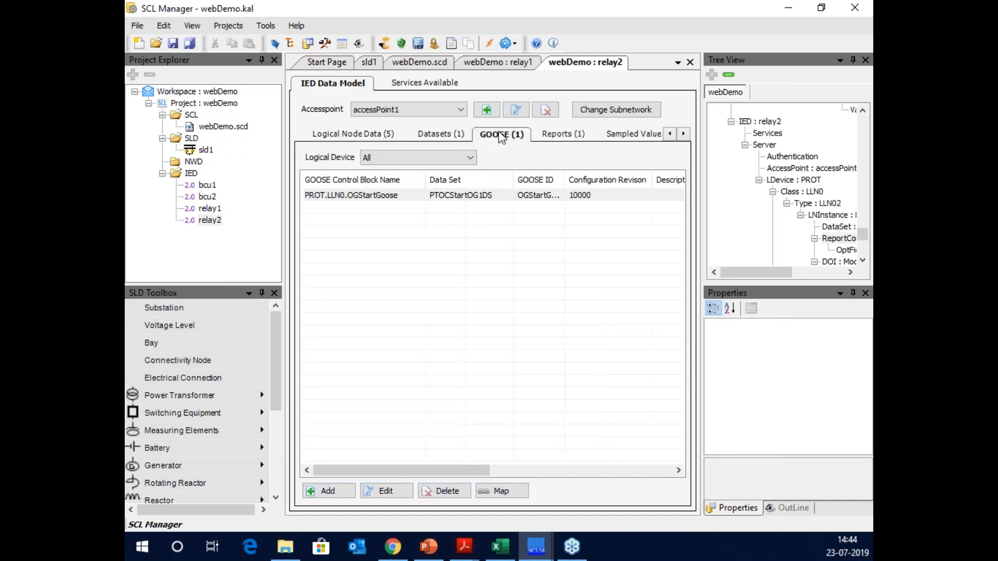
{"action": "left_click", "coordinate": [507, 491]}
{"action": "left_click", "coordinate": [460, 202]}
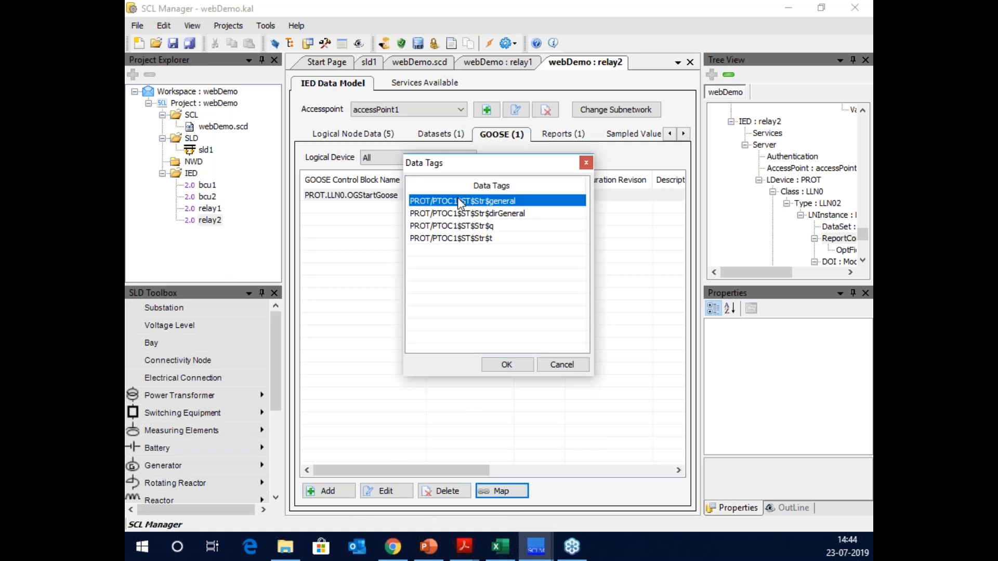
{"action": "left_click", "coordinate": [519, 367]}
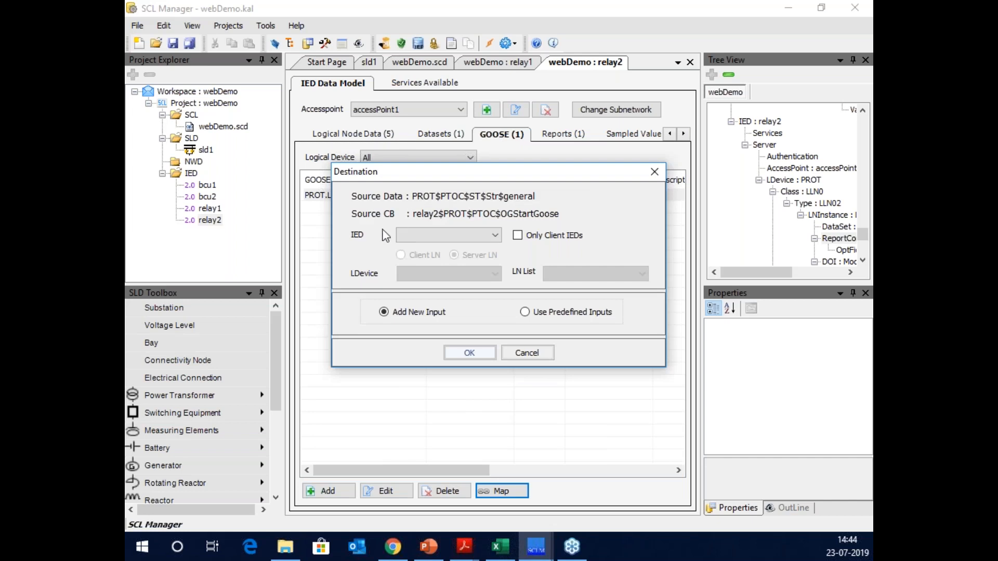
Try to map the source data to server logical node PTRC1 in relay1's PROT device as a new input.
{"action": "left_click", "coordinate": [494, 235]}
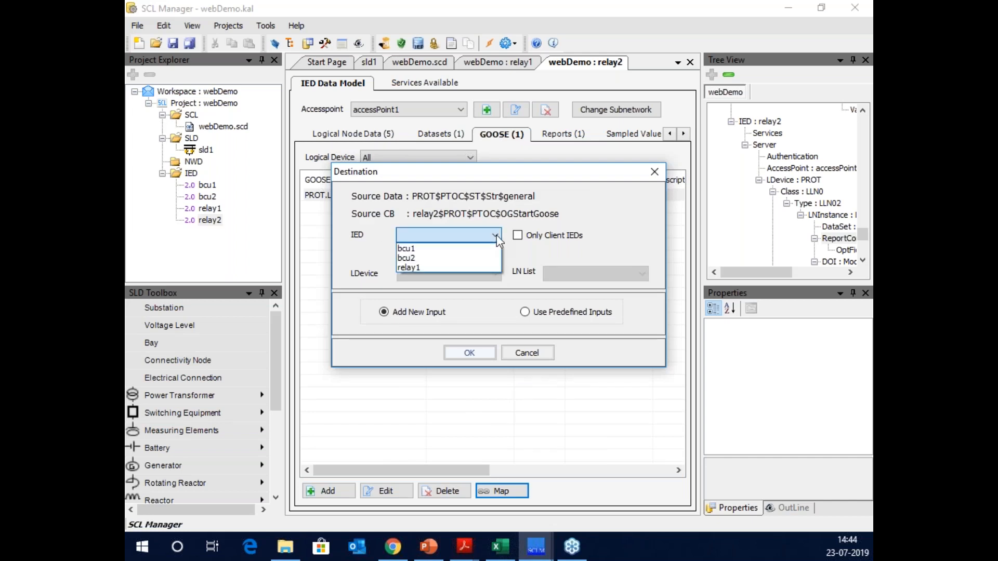
{"action": "left_click", "coordinate": [409, 267]}
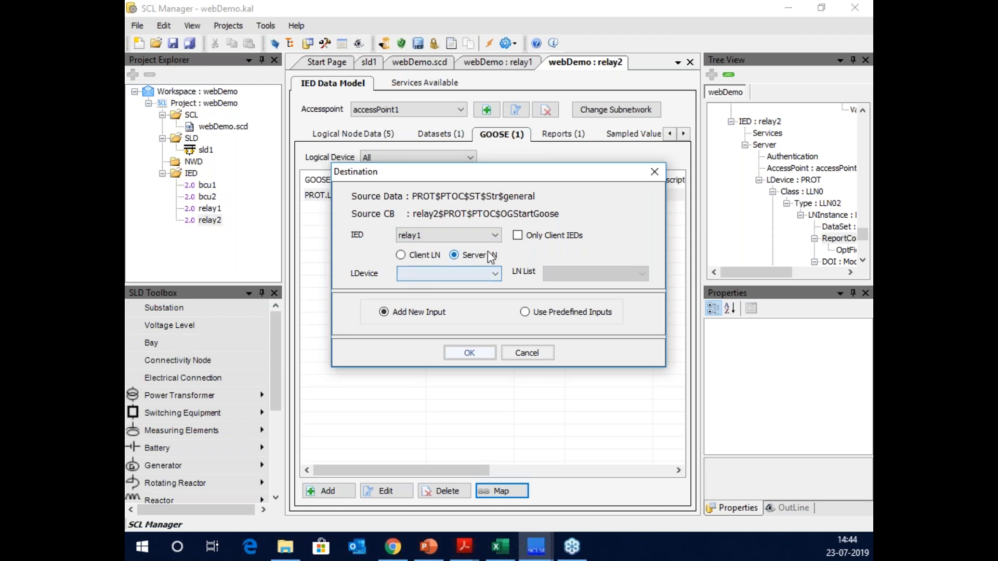
{"action": "left_click", "coordinate": [496, 275]}
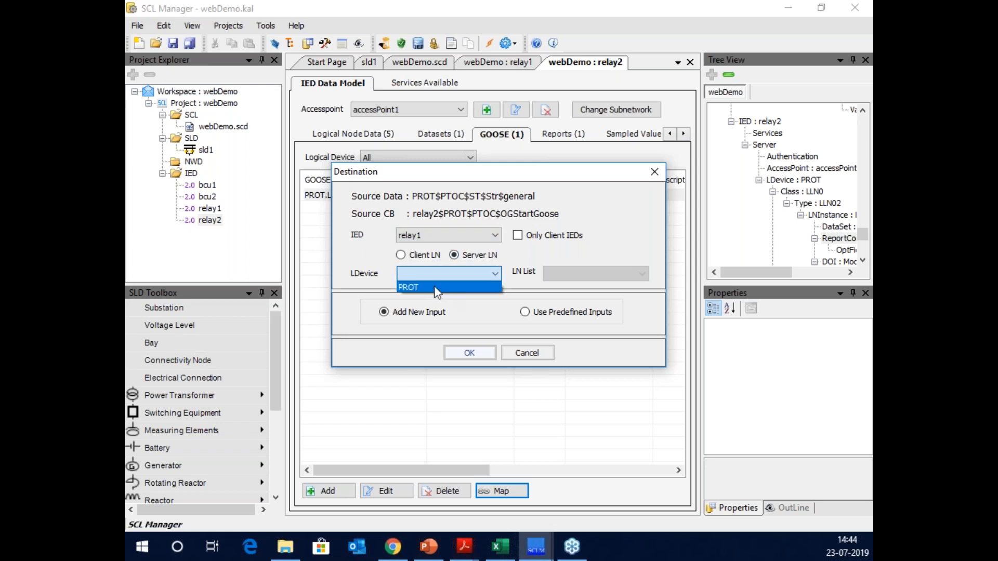
{"action": "left_click", "coordinate": [438, 286]}
{"action": "left_click", "coordinate": [643, 274]}
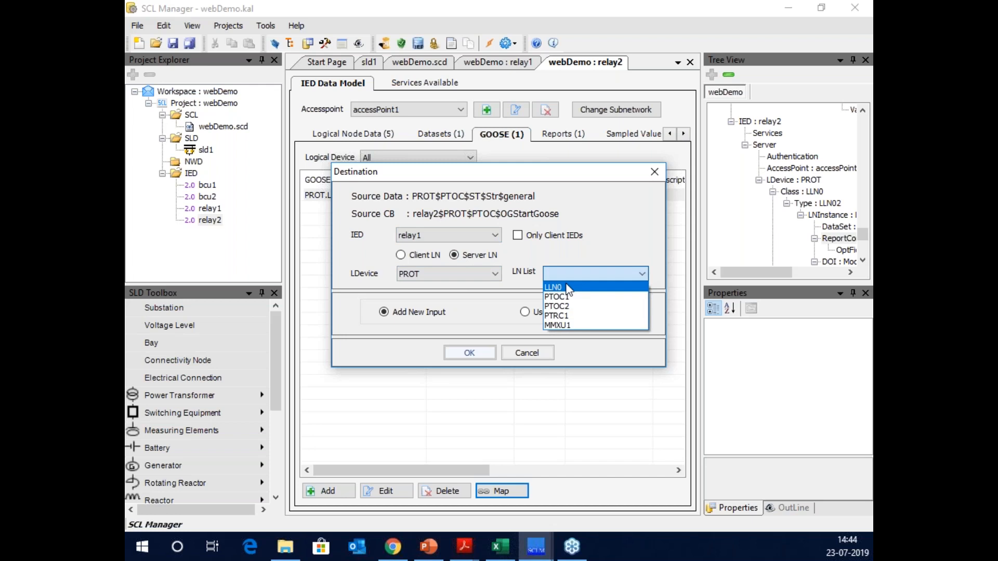
{"action": "left_click", "coordinate": [560, 315]}
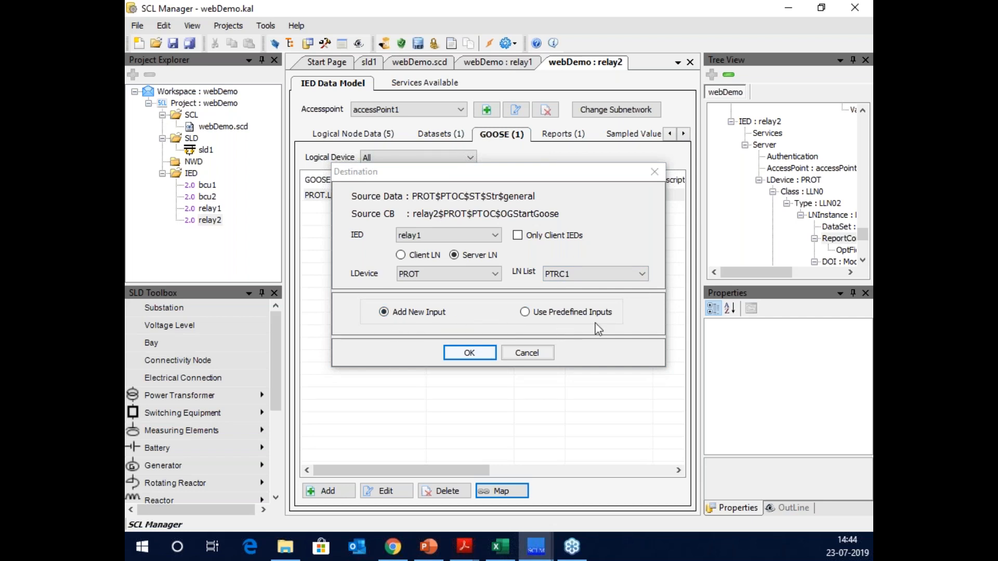
{"action": "left_click", "coordinate": [468, 353]}
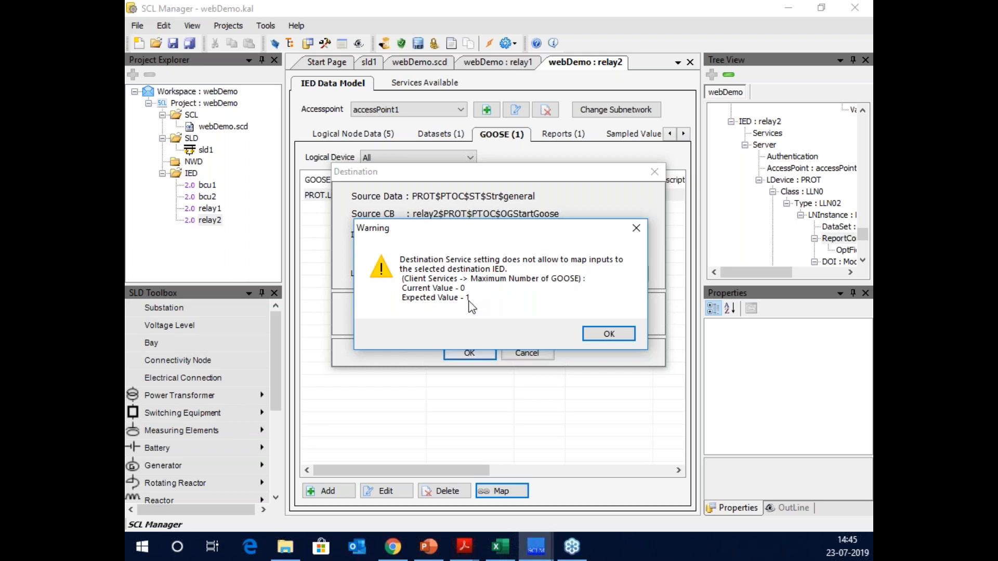
{"action": "left_click", "coordinate": [609, 334]}
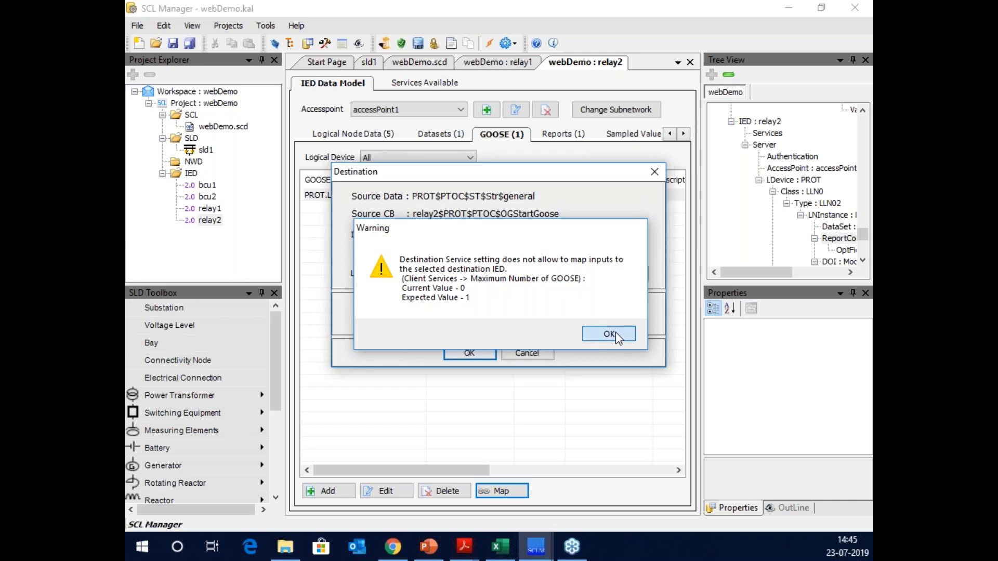
{"action": "left_click", "coordinate": [536, 358]}
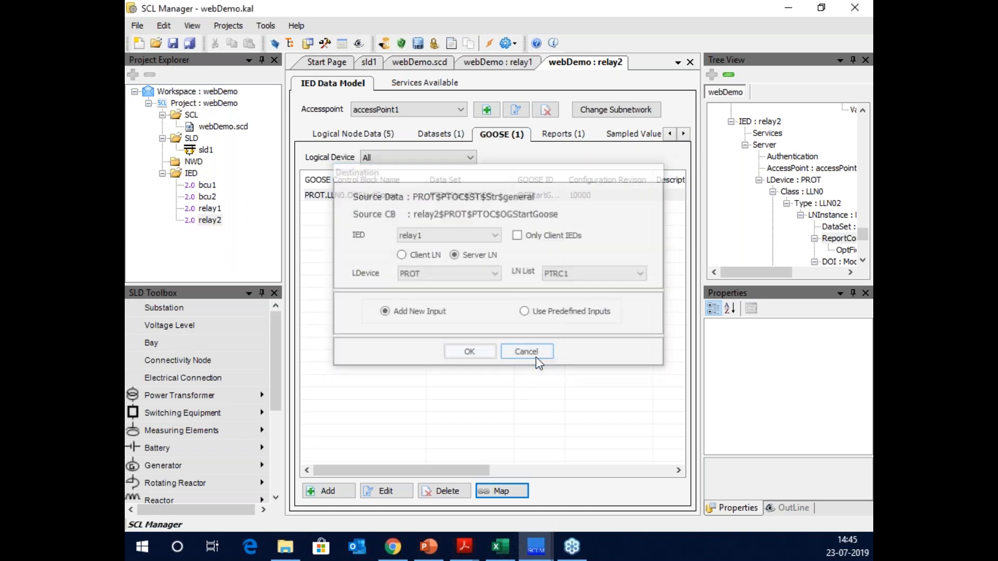
Check relay1's available client services, including GOOSE support, the maximum number of attributes and the maximum number of GOOSE.
{"action": "left_click", "coordinate": [497, 61]}
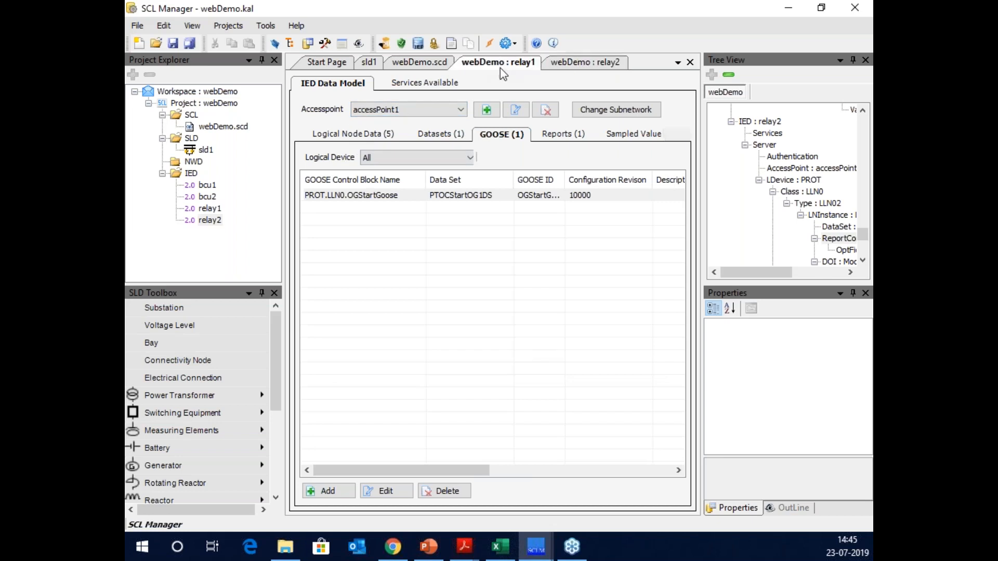
{"action": "left_click", "coordinate": [413, 83]}
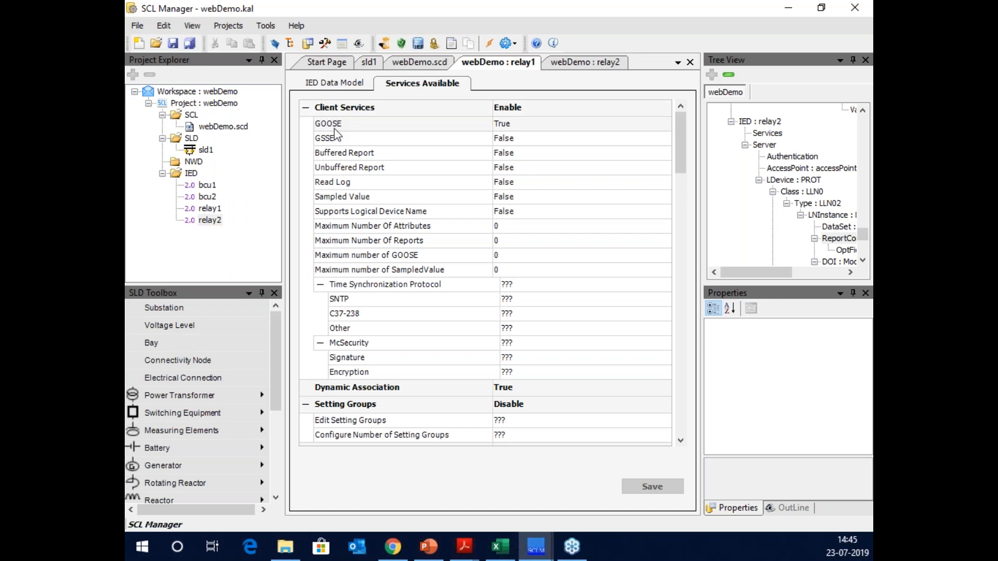
{"action": "left_click", "coordinate": [517, 125]}
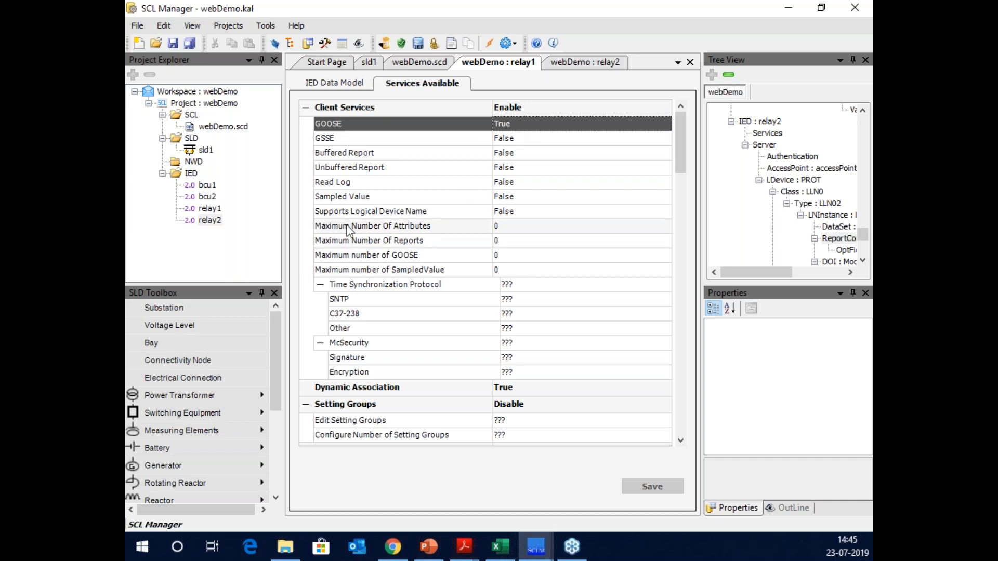
{"action": "left_click", "coordinate": [507, 225]}
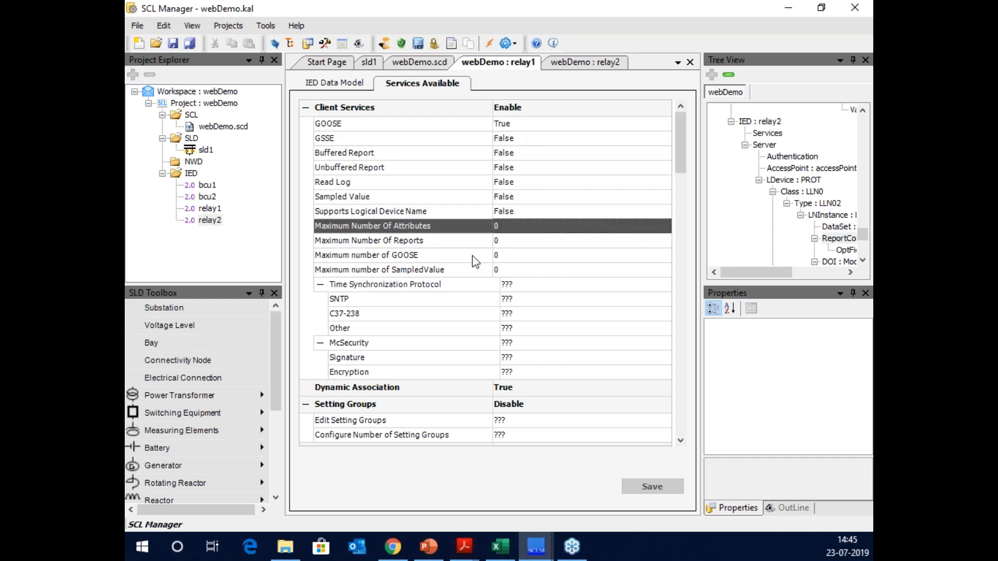
{"action": "left_click", "coordinate": [507, 257]}
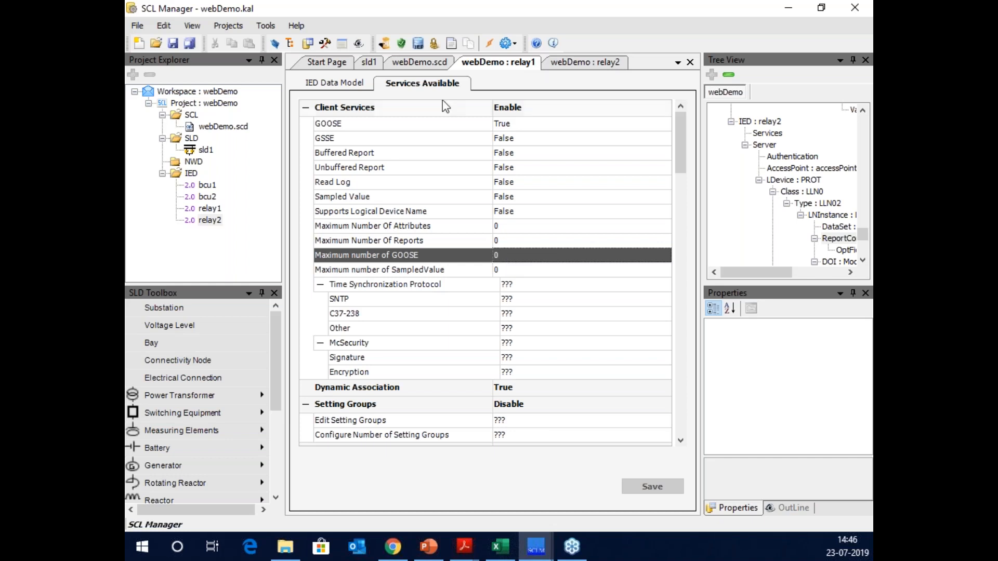
Check relay1's default configuration mode and its export engineering right.
{"action": "right_click", "coordinate": [202, 209]}
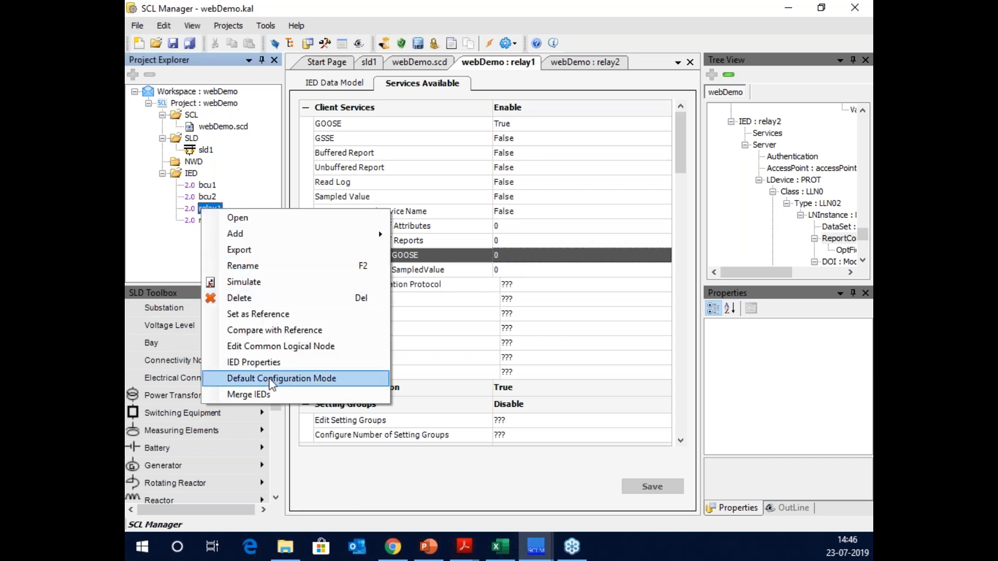
{"action": "left_click", "coordinate": [270, 380]}
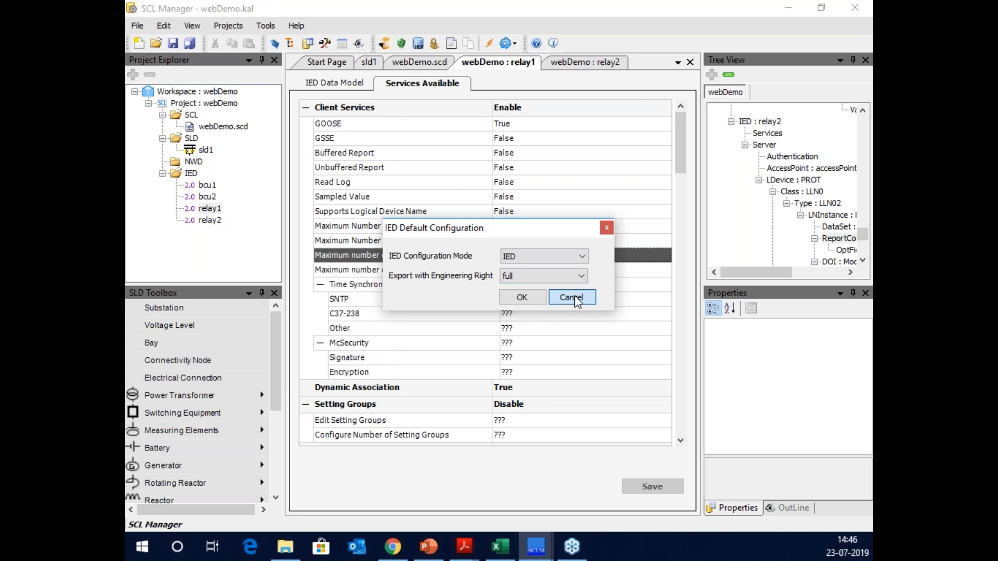
{"action": "left_click", "coordinate": [572, 298]}
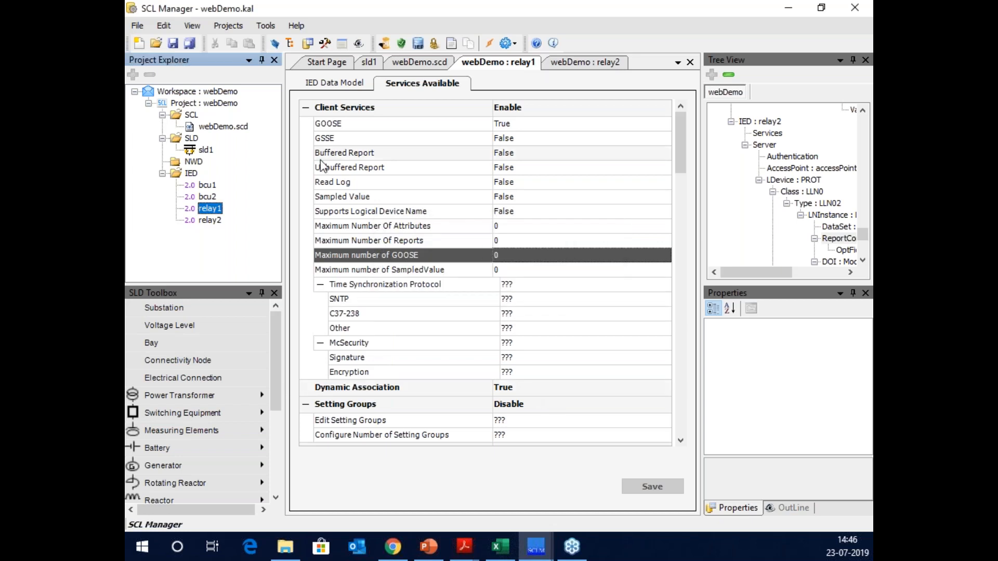
Close and reopen relay1, then show its available services for editing.
{"action": "left_click", "coordinate": [690, 62]}
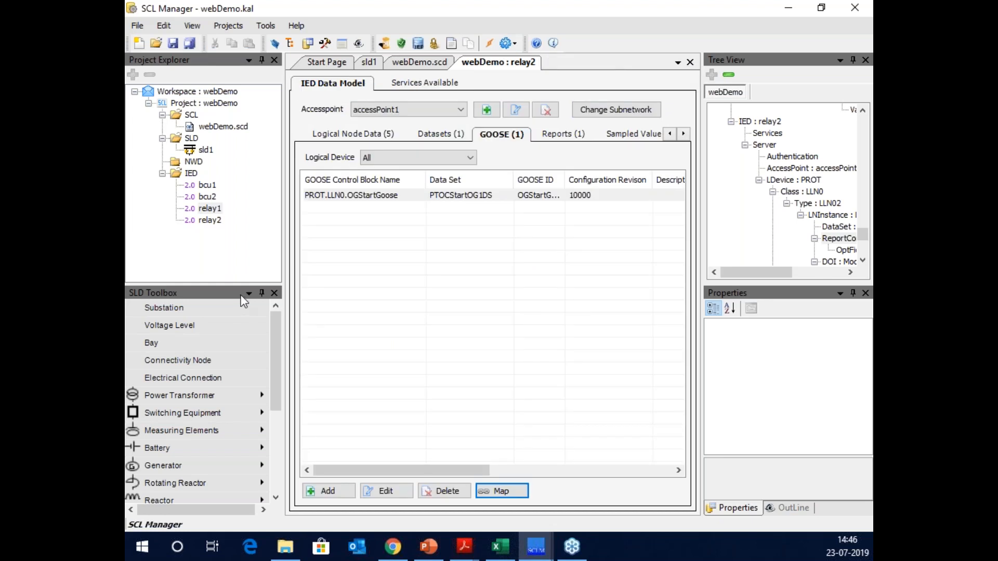
{"action": "double_click", "coordinate": [209, 208]}
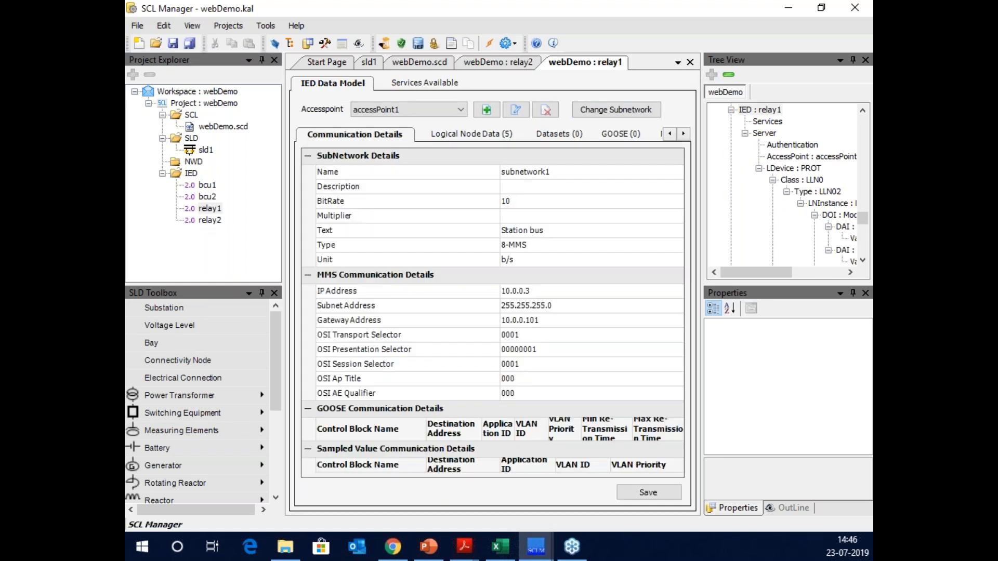
{"action": "left_click", "coordinate": [426, 84]}
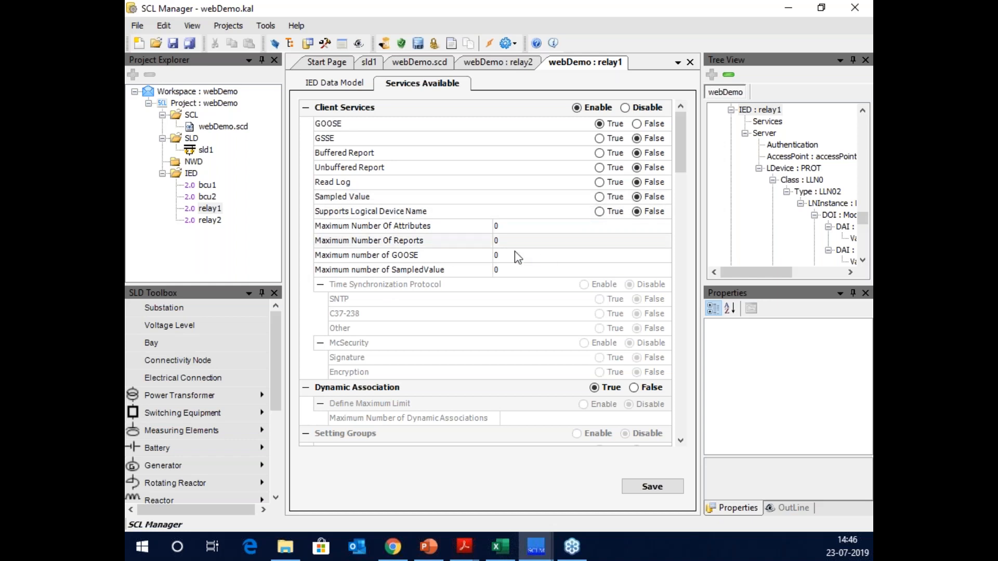
Set the maximum number of reports in relay1's client services to 10.
{"action": "left_click", "coordinate": [502, 244]}
{"action": "left_click", "coordinate": [502, 244]}
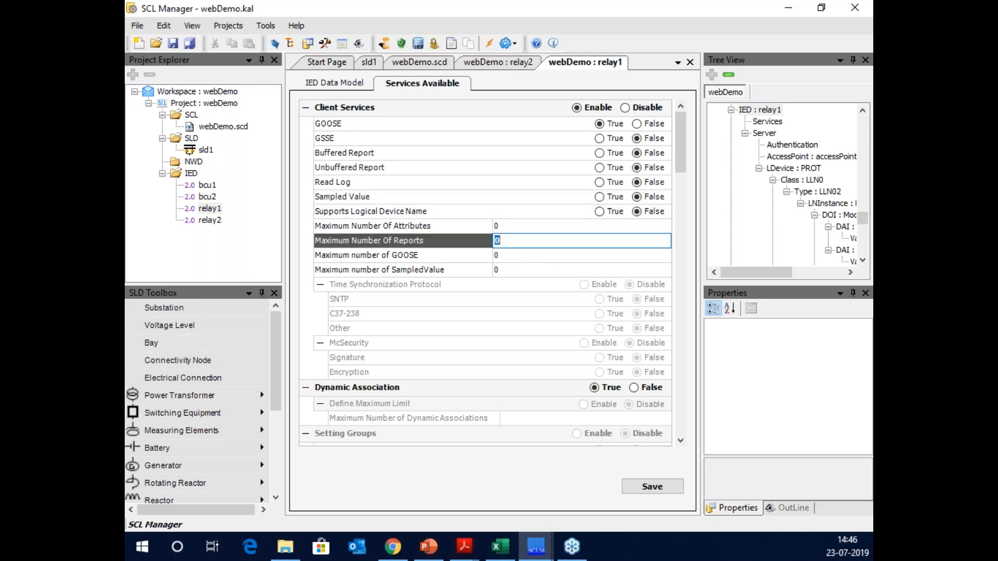
{"action": "type", "text": "10"}
{"action": "key", "text": "Return"}
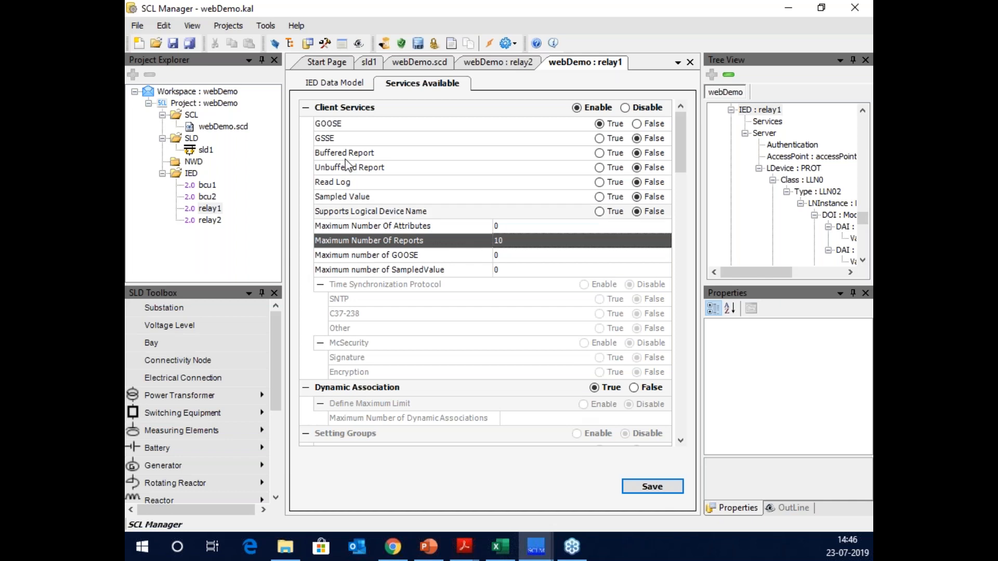
Start mapping relay2's OGStartGoose control block again with PROT/PTOC1$ST$Str$general as the source data.
{"action": "left_click", "coordinate": [502, 64]}
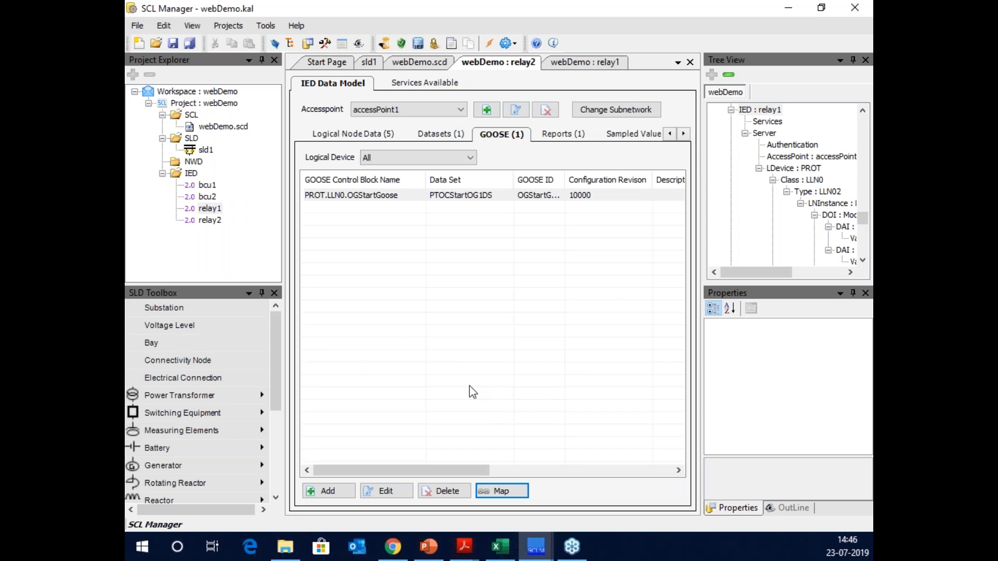
{"action": "left_click", "coordinate": [439, 196]}
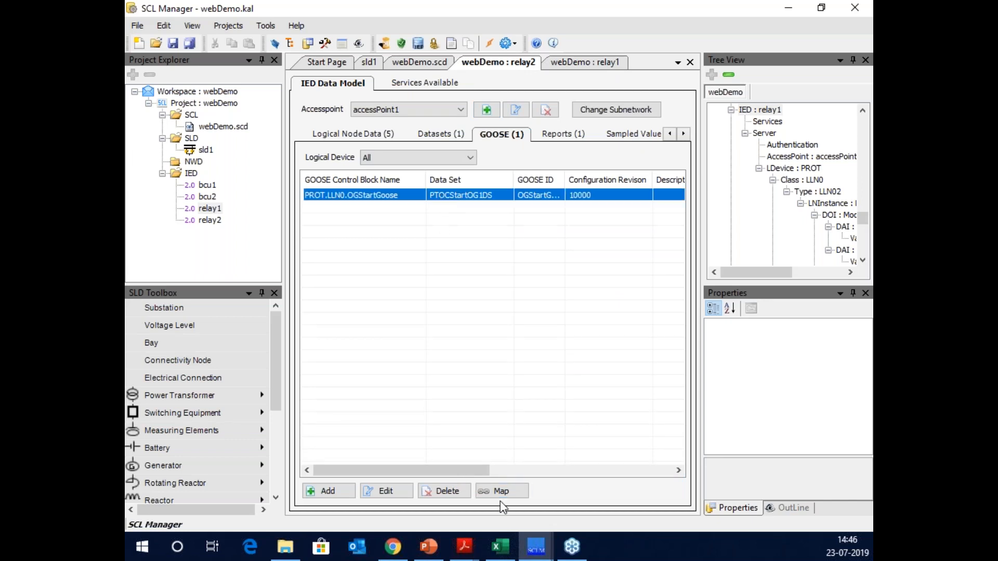
{"action": "left_click", "coordinate": [502, 491]}
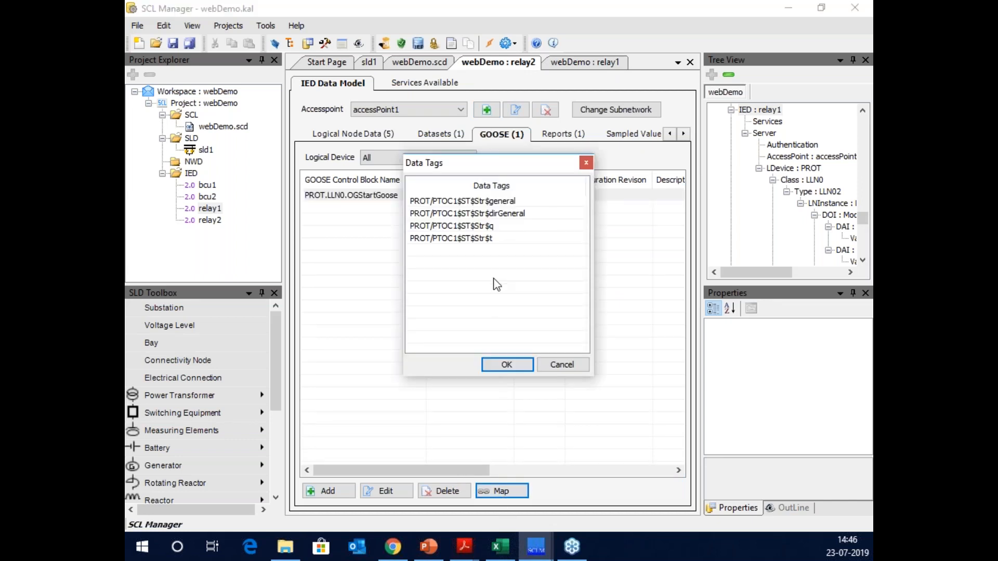
{"action": "left_click", "coordinate": [493, 203]}
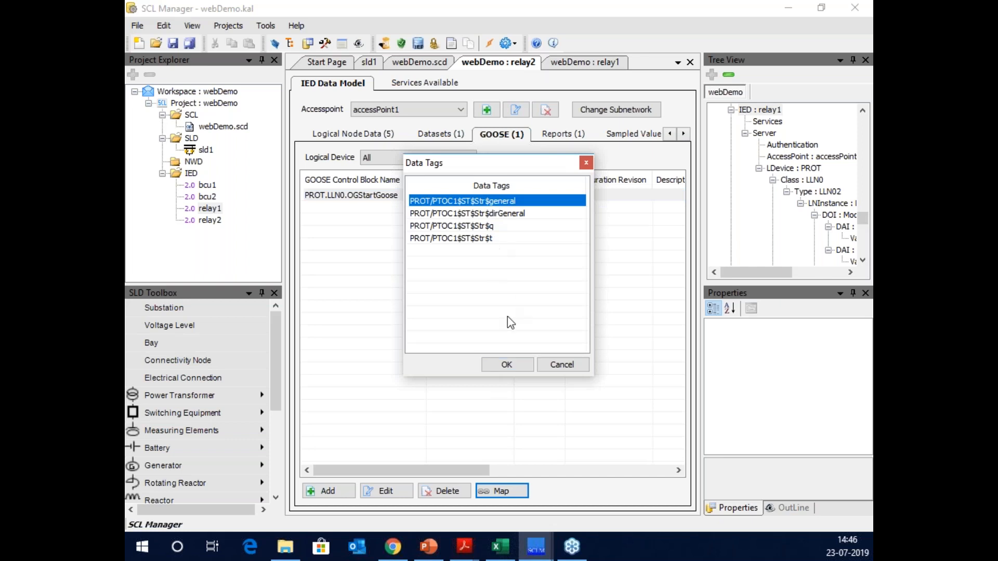
{"action": "left_click", "coordinate": [508, 364]}
Try to map the source data to server logical node PTOC1 in relay1's PROT device as a new input.
{"action": "left_click", "coordinate": [495, 235]}
{"action": "left_click", "coordinate": [463, 266]}
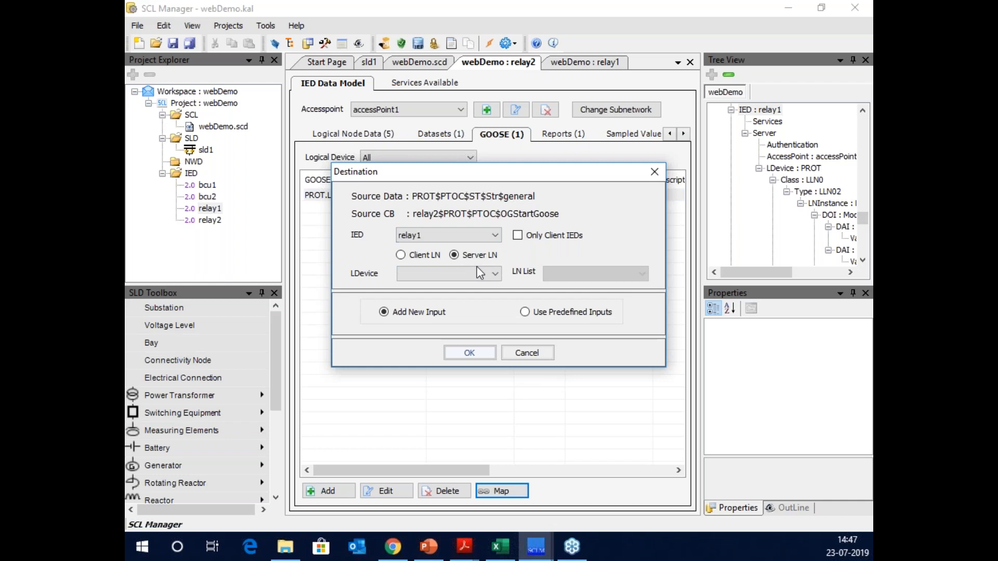
{"action": "left_click", "coordinate": [483, 273]}
{"action": "left_click", "coordinate": [450, 286]}
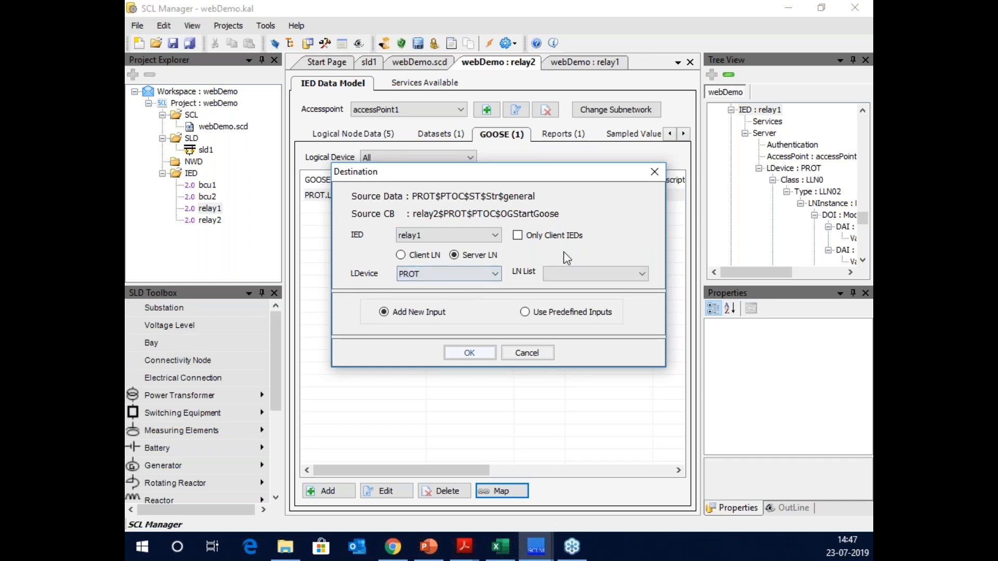
{"action": "left_click", "coordinate": [575, 274]}
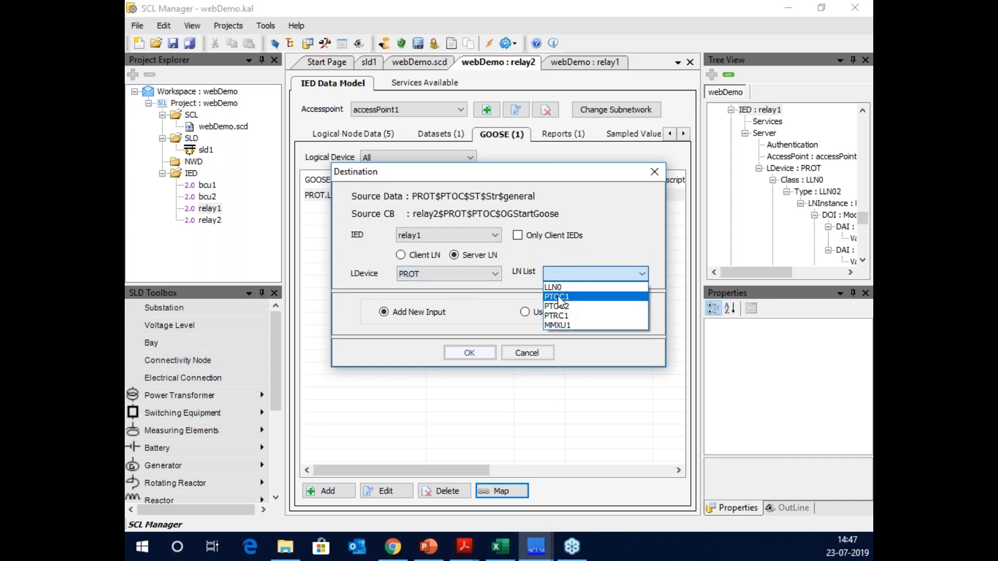
{"action": "left_click", "coordinate": [560, 300]}
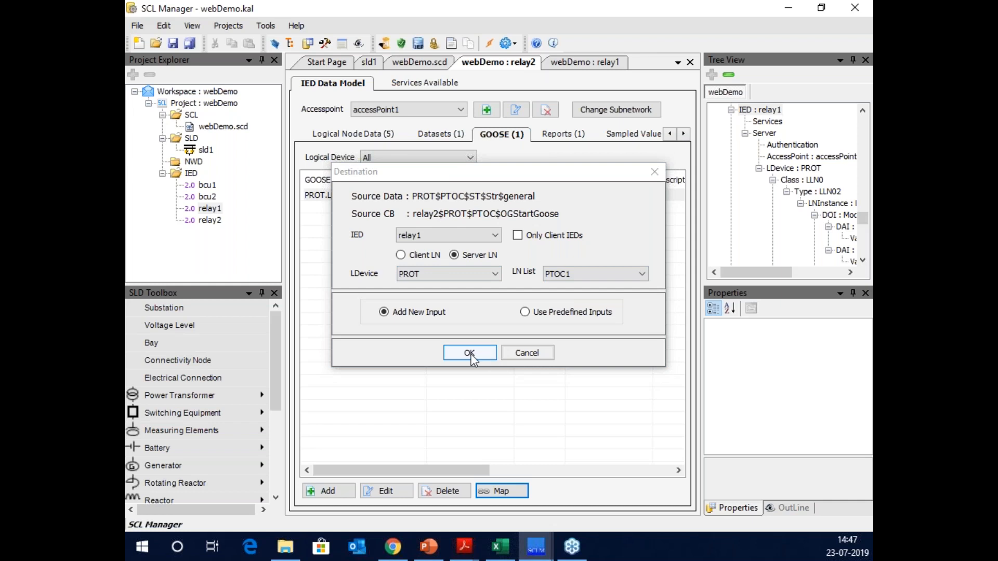
{"action": "left_click", "coordinate": [469, 353]}
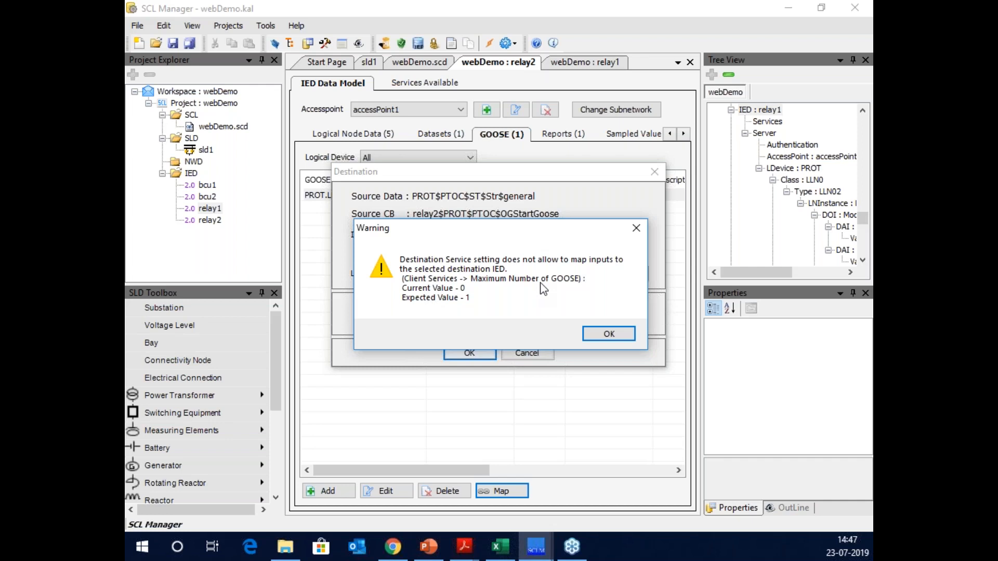
{"action": "left_click", "coordinate": [609, 334]}
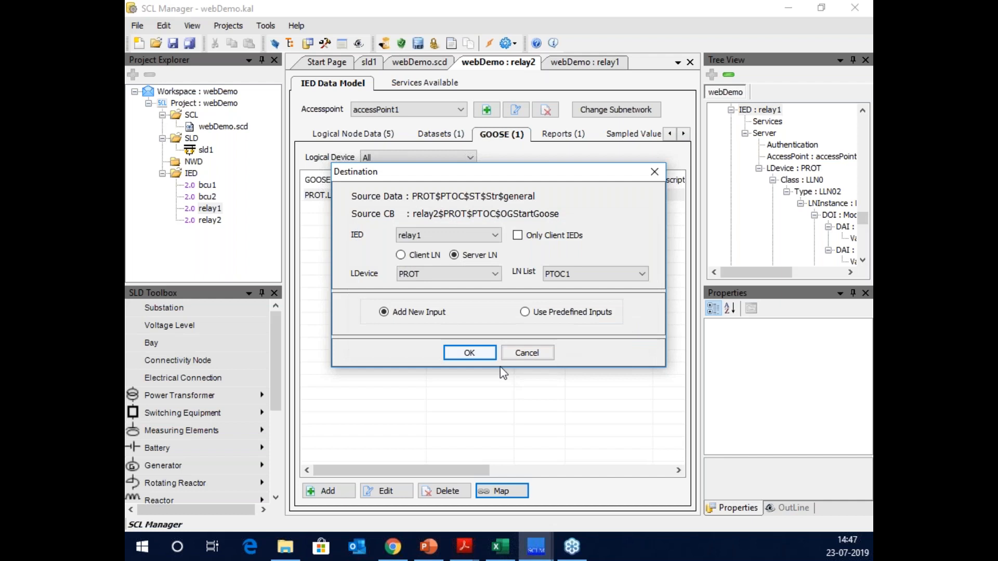
{"action": "left_click", "coordinate": [535, 358]}
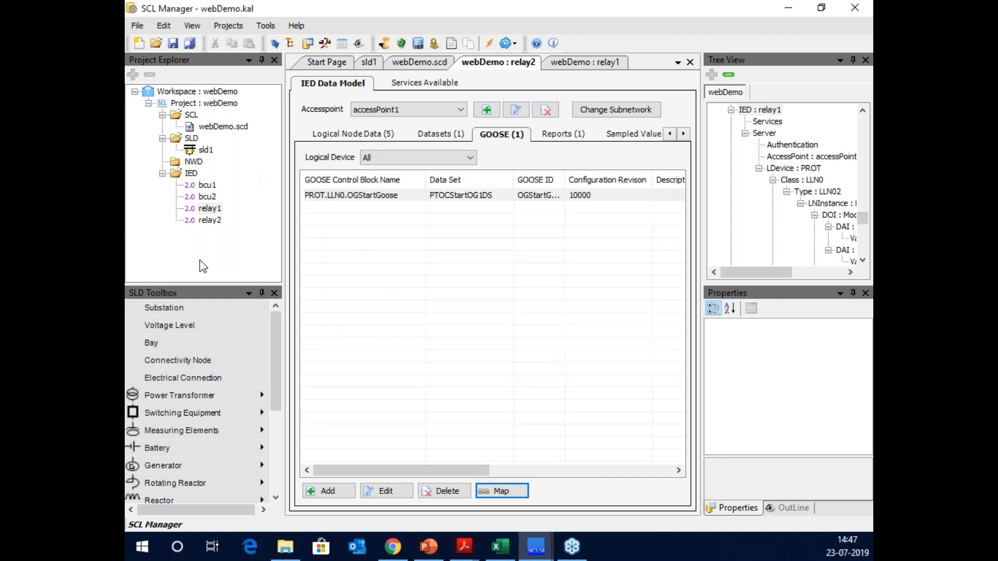
Save relay1's available services settings and return to its IED data model.
{"action": "double_click", "coordinate": [210, 209]}
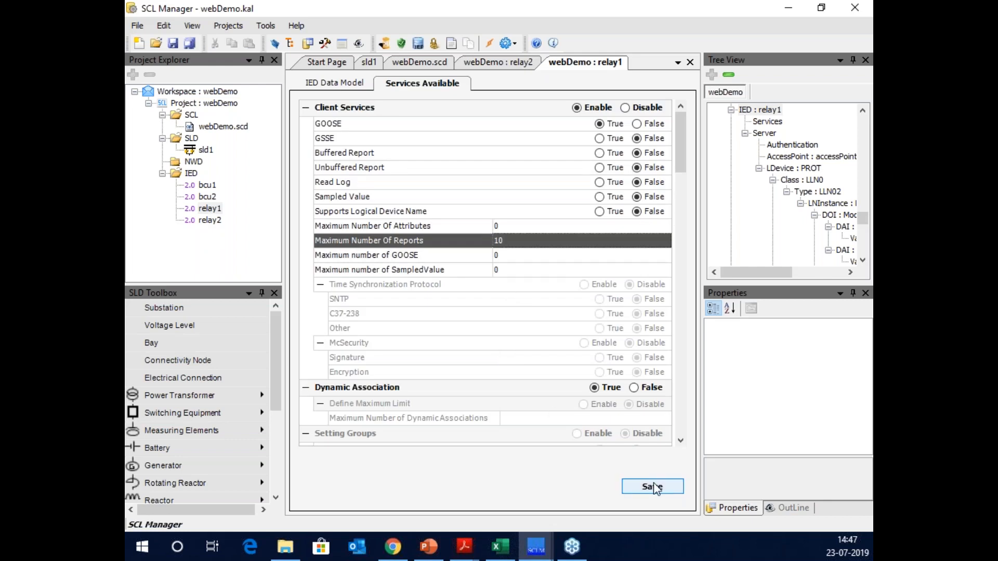
{"action": "left_click", "coordinate": [630, 487]}
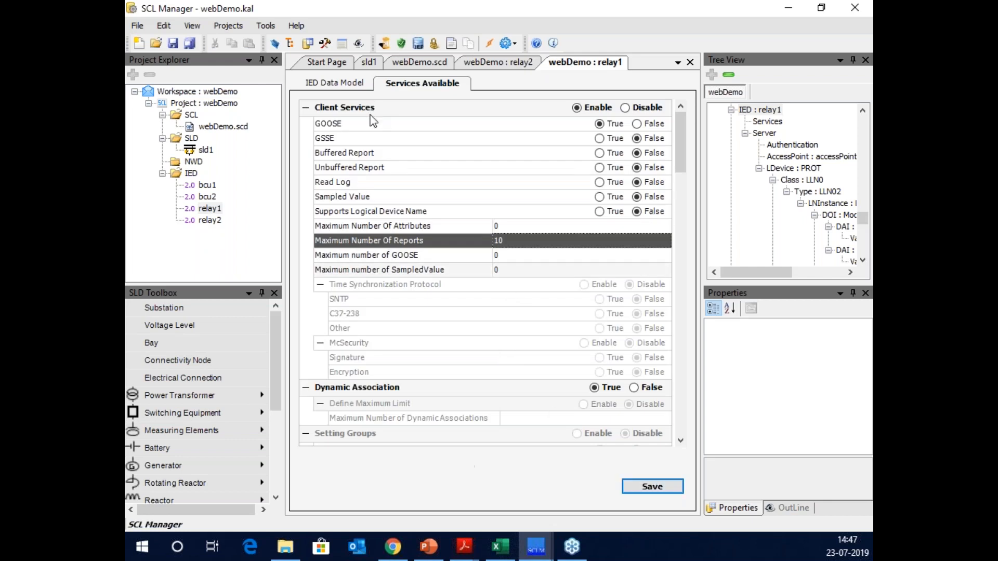
{"action": "left_click", "coordinate": [333, 82]}
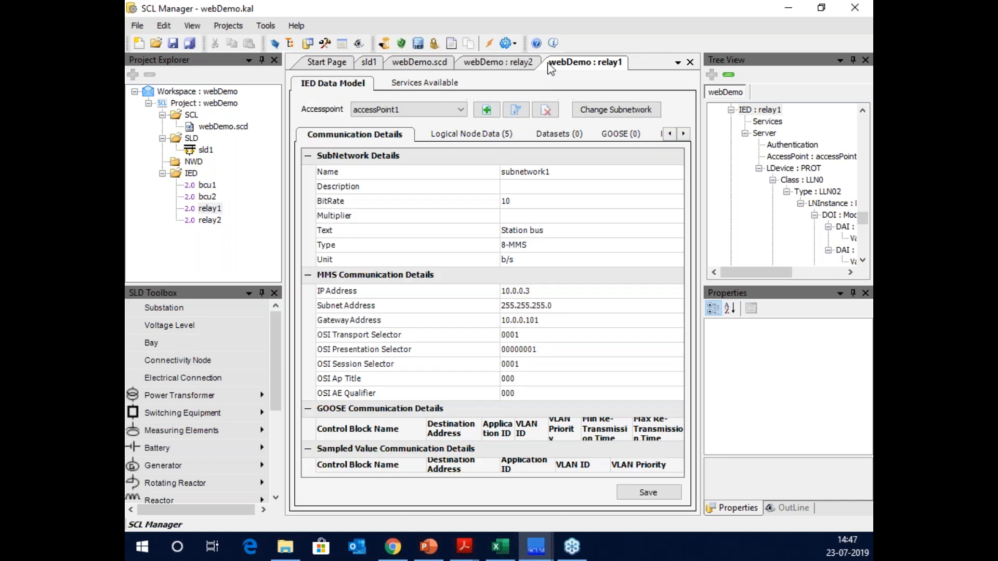
Restart the OGStartGoose mapping in relay2, selecting PROT/PTOC1$ST$Str$general as the source data.
{"action": "left_click", "coordinate": [515, 62]}
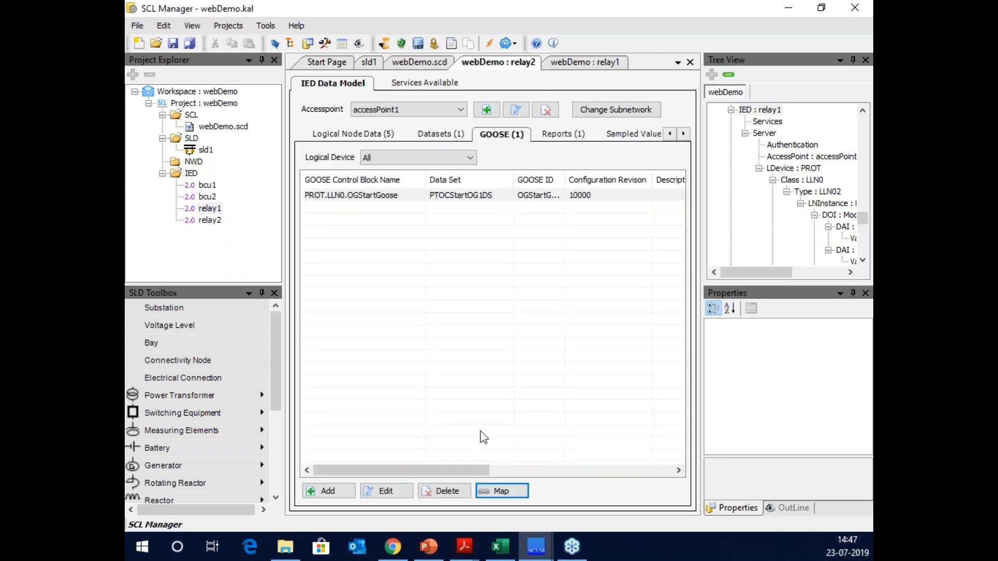
{"action": "left_click", "coordinate": [380, 196]}
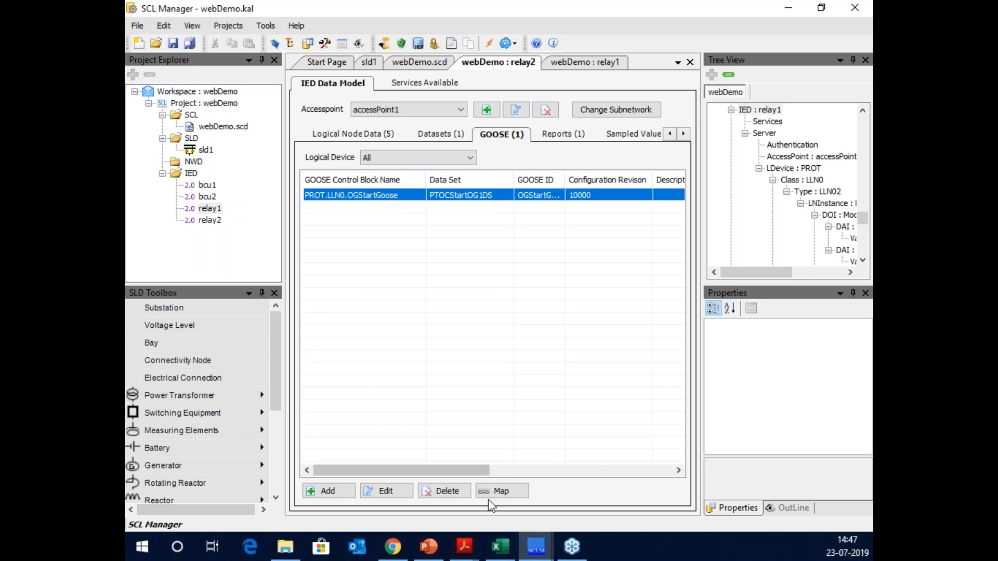
{"action": "left_click", "coordinate": [502, 491]}
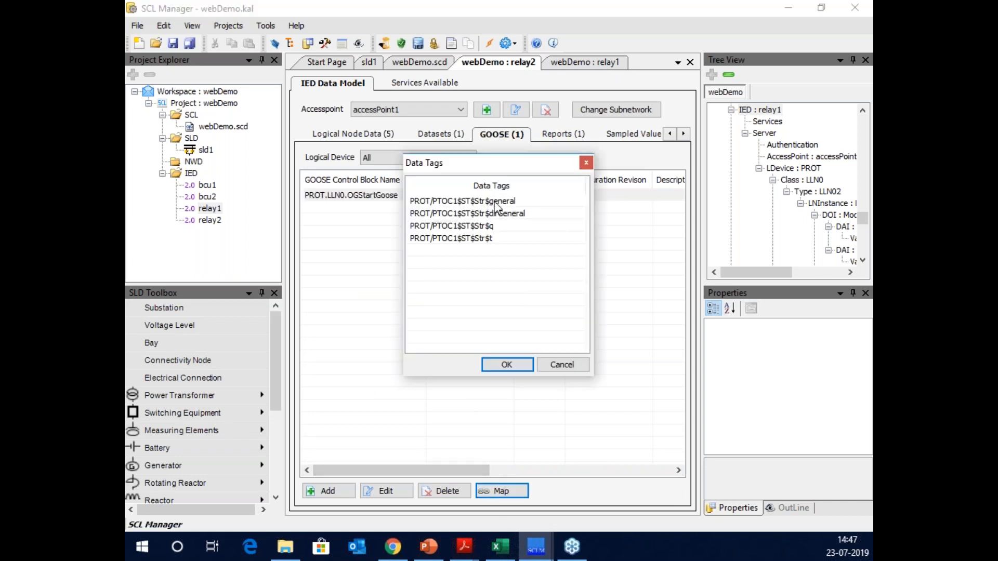
{"action": "left_click", "coordinate": [492, 201]}
{"action": "left_click", "coordinate": [509, 363]}
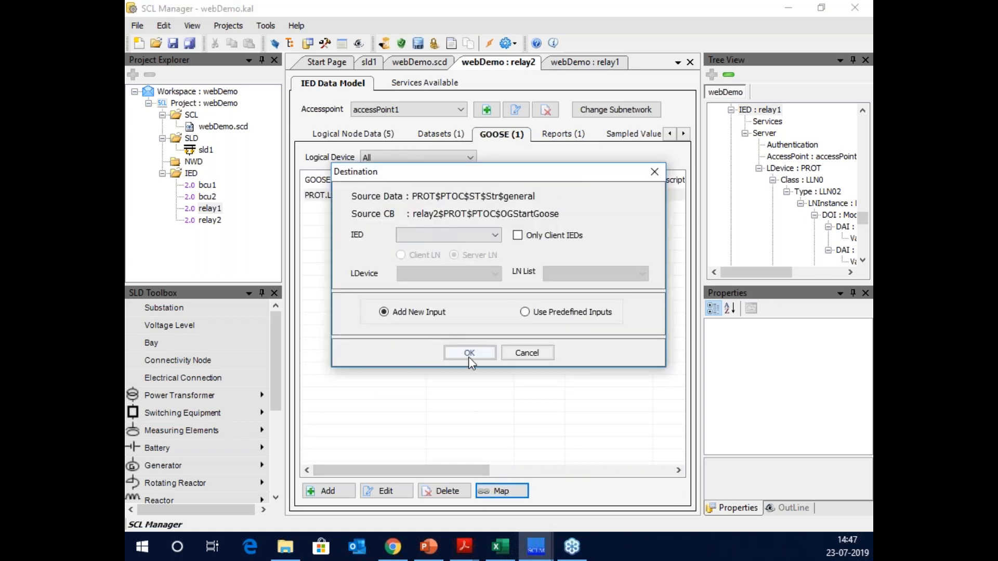
Retry mapping the source data as a new input to server logical node PTOC1 in relay1's PROT device.
{"action": "left_click", "coordinate": [495, 235]}
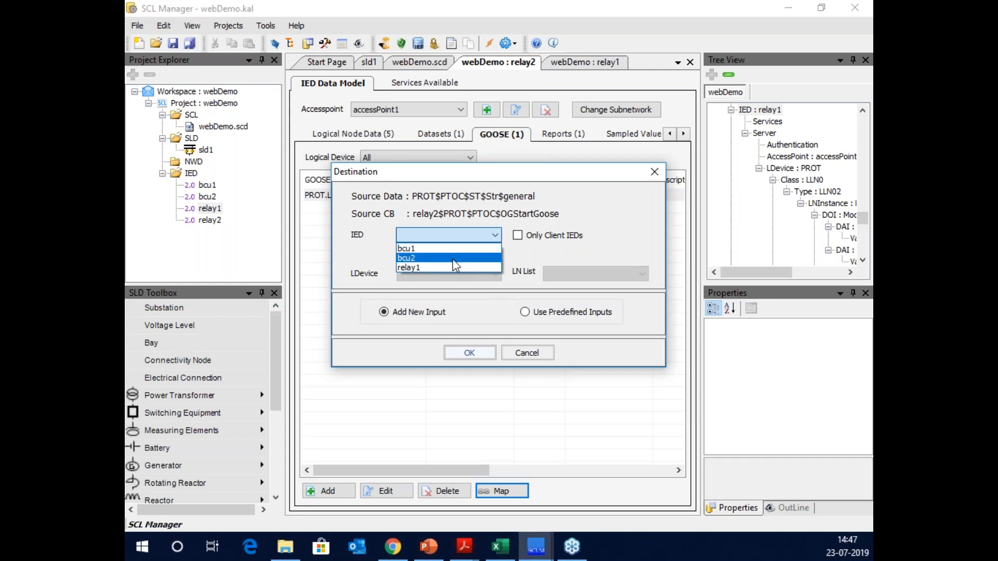
{"action": "left_click", "coordinate": [457, 267]}
{"action": "left_click", "coordinate": [492, 274]}
{"action": "left_click", "coordinate": [462, 286]}
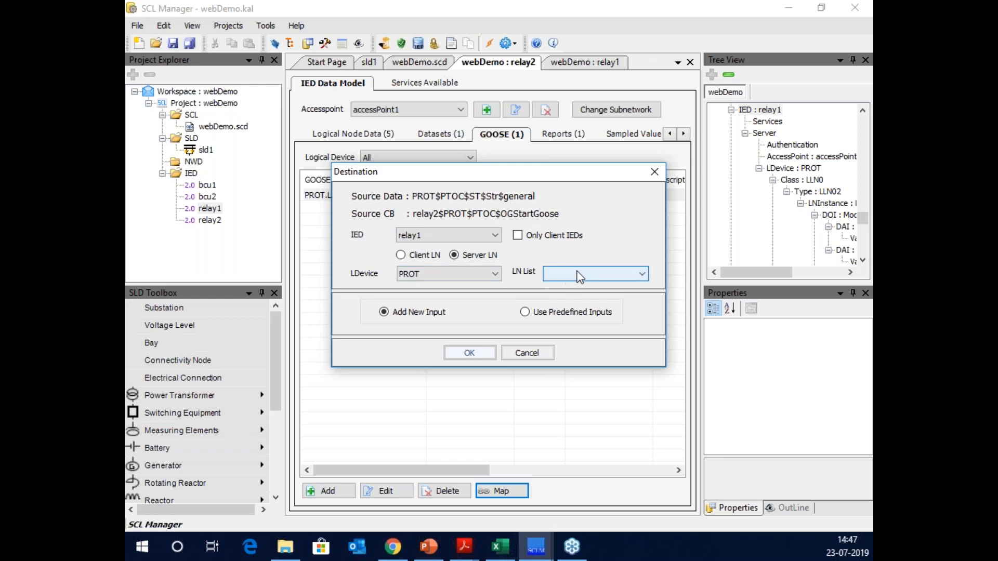
{"action": "left_click", "coordinate": [574, 274]}
{"action": "left_click", "coordinate": [561, 296]}
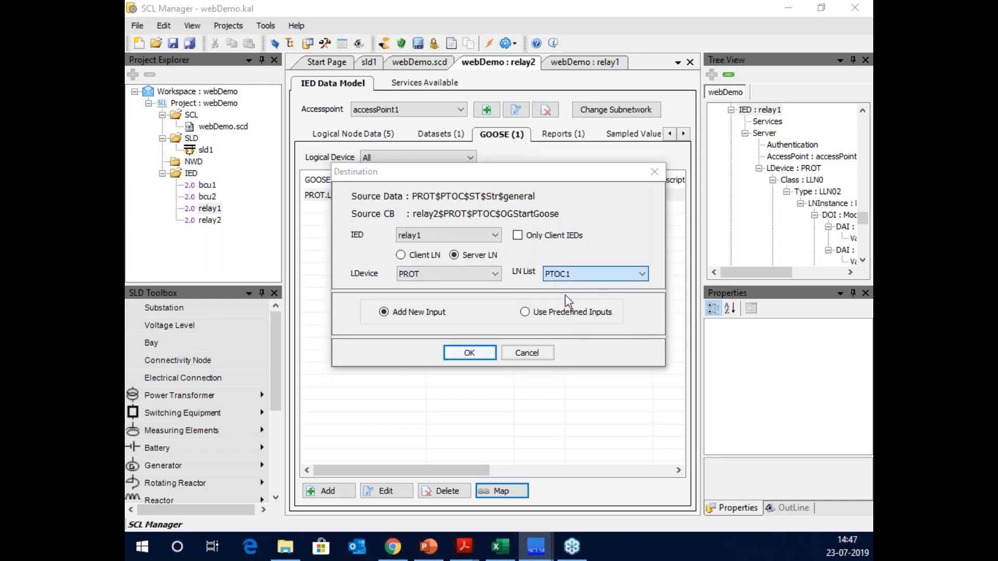
{"action": "left_click", "coordinate": [469, 353]}
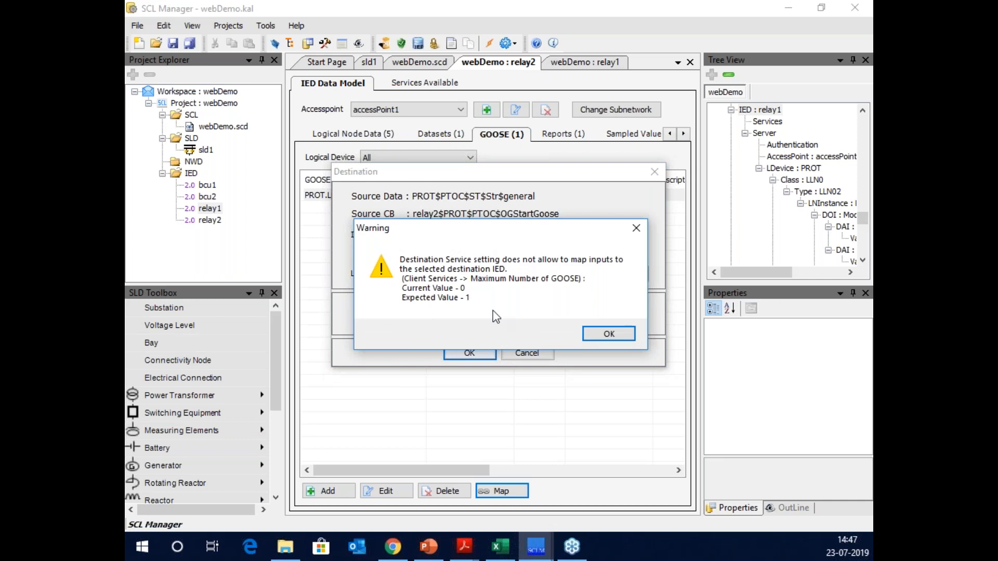
{"action": "left_click", "coordinate": [607, 334]}
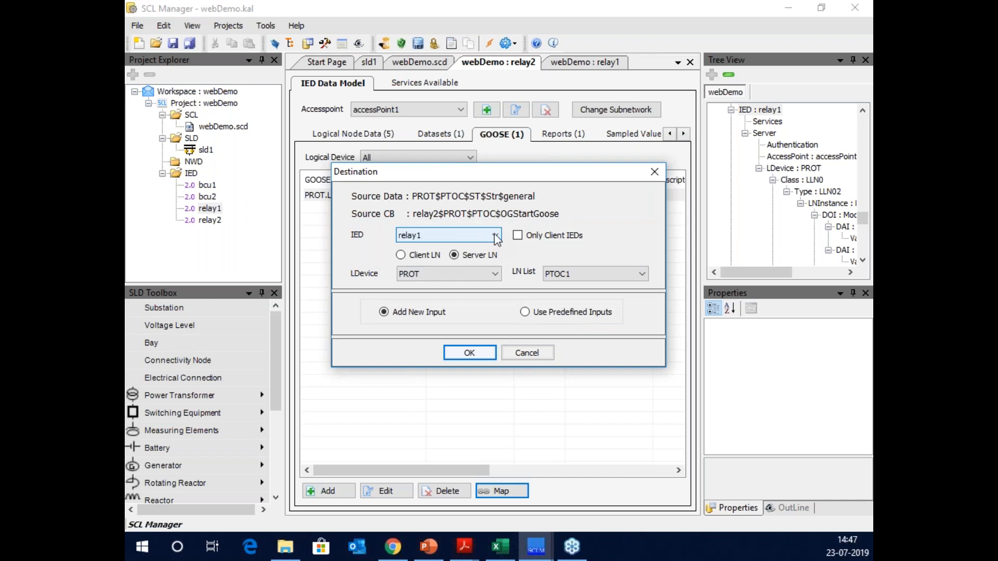
{"action": "left_click", "coordinate": [497, 236]}
{"action": "left_click", "coordinate": [447, 267]}
{"action": "left_click", "coordinate": [537, 351]}
Set the maximum number of reports in relay1's client services to 50.
{"action": "left_click", "coordinate": [585, 61]}
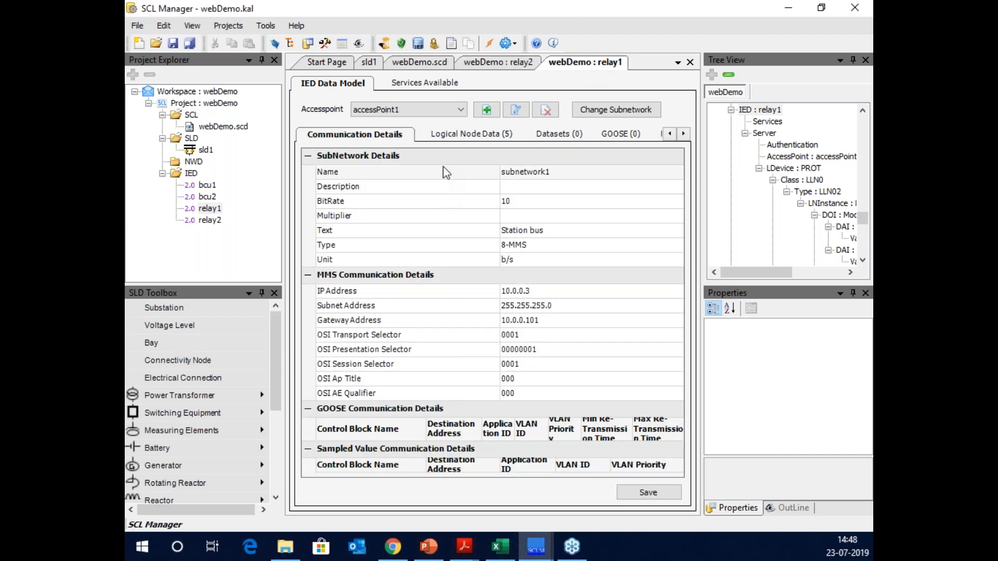
{"action": "left_click", "coordinate": [410, 86]}
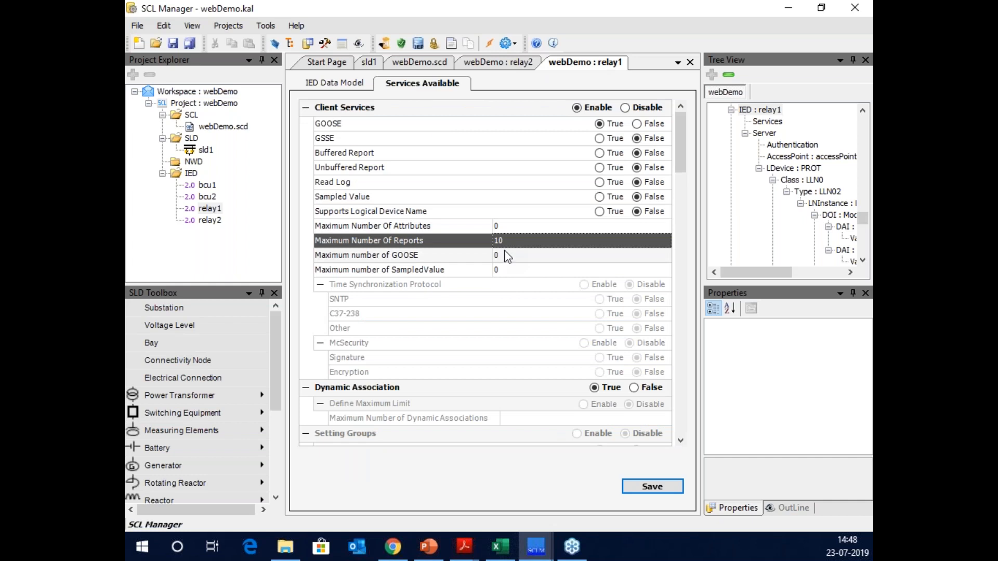
{"action": "left_click", "coordinate": [518, 241]}
{"action": "left_click", "coordinate": [520, 245]}
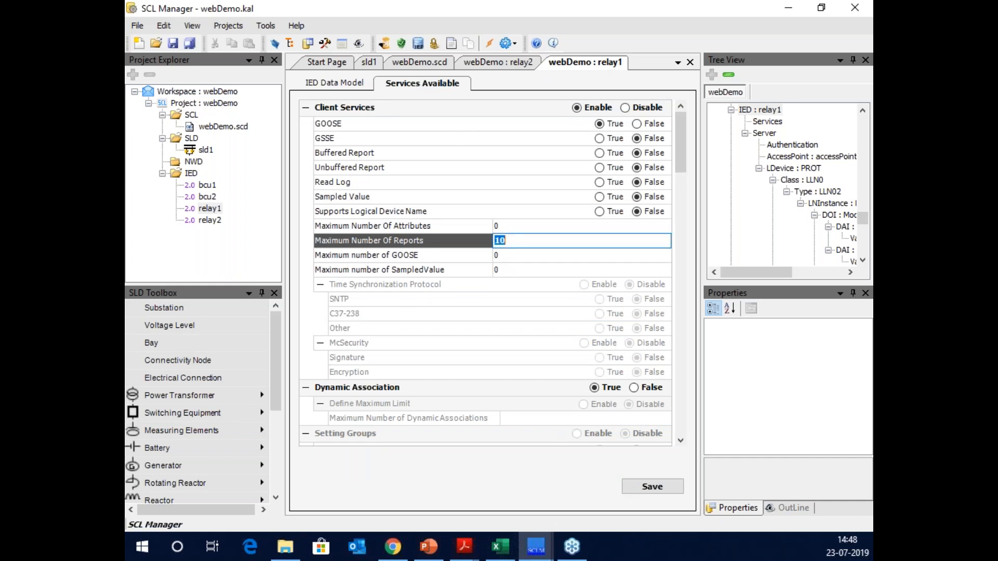
{"action": "type", "text": "50"}
{"action": "key", "text": "Return"}
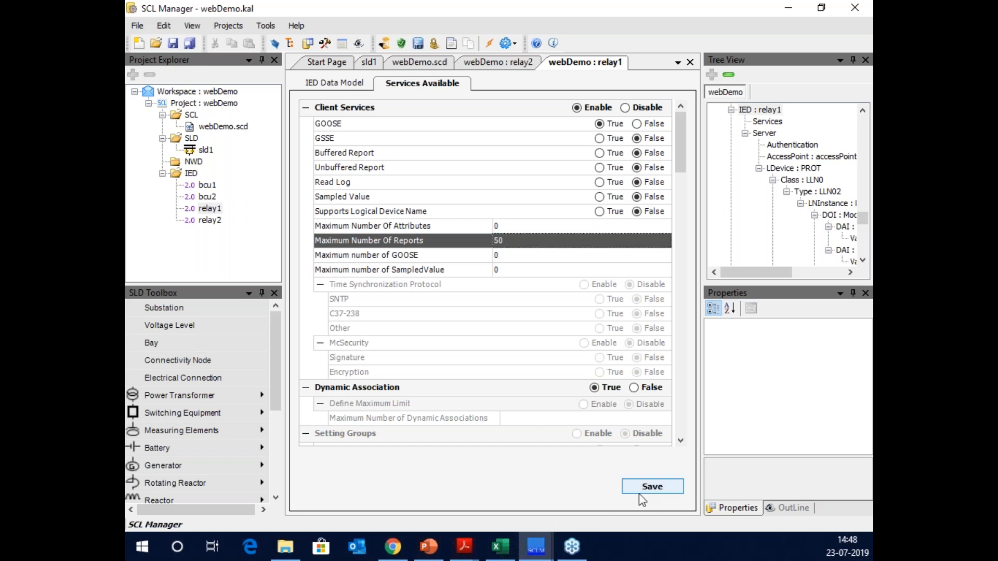
Save relay1's available services settings and close relay1's editor.
{"action": "left_click", "coordinate": [653, 489]}
{"action": "left_click", "coordinate": [689, 62]}
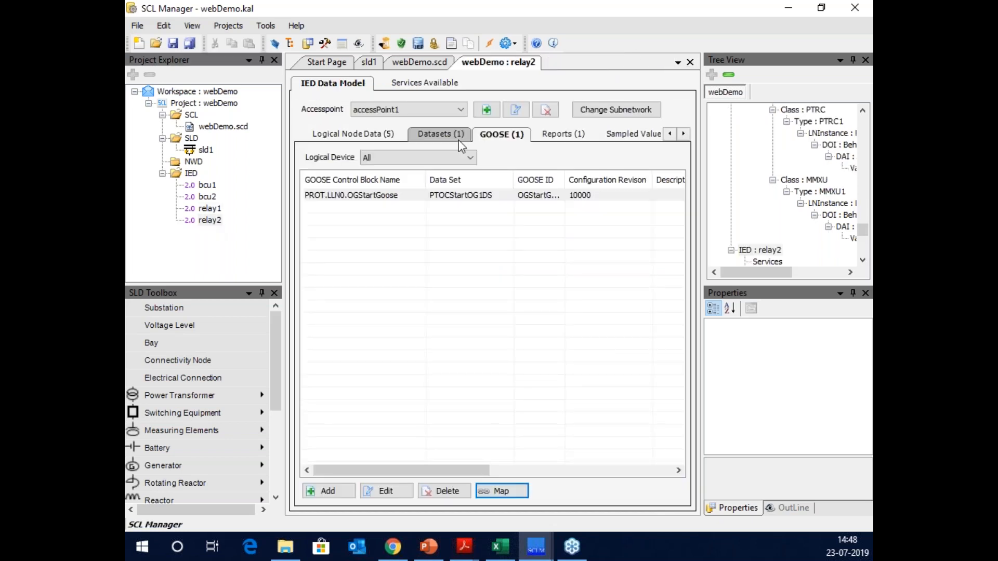
Start mapping relay2's OGStartGoose control block with PROT/PTOC1$ST$Str$general as the source data.
{"action": "left_click", "coordinate": [444, 197]}
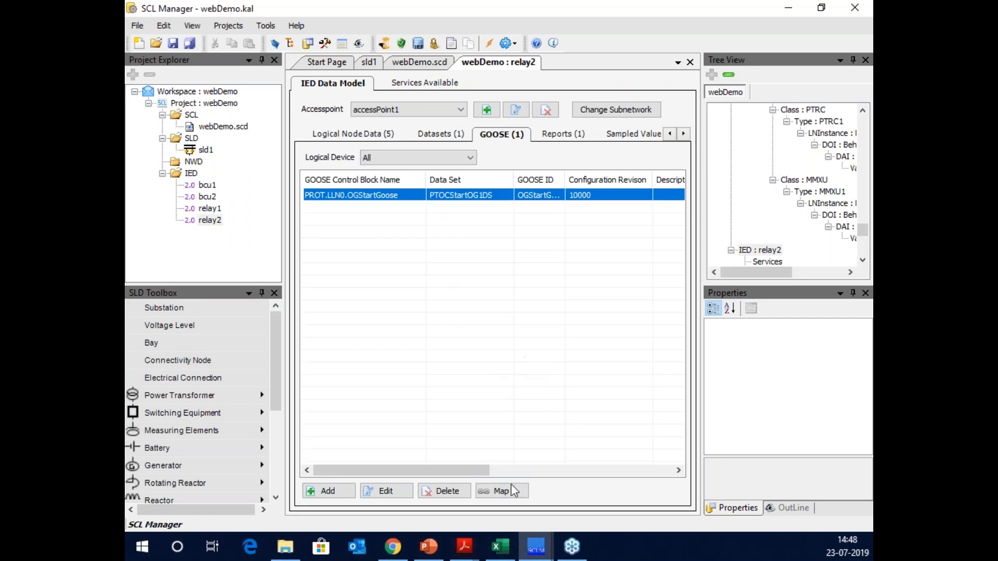
{"action": "left_click", "coordinate": [499, 491]}
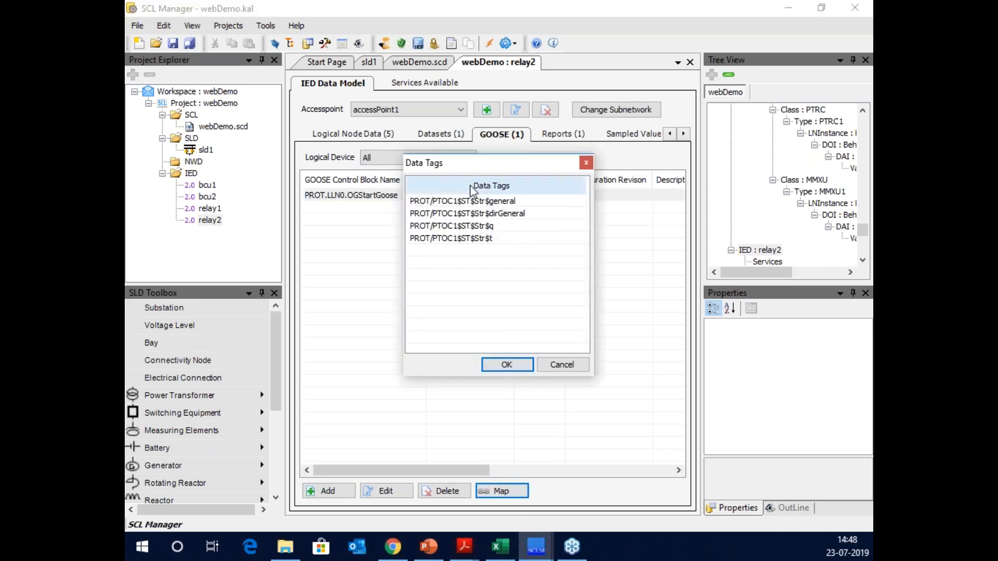
{"action": "left_click", "coordinate": [470, 201]}
{"action": "left_click", "coordinate": [507, 365]}
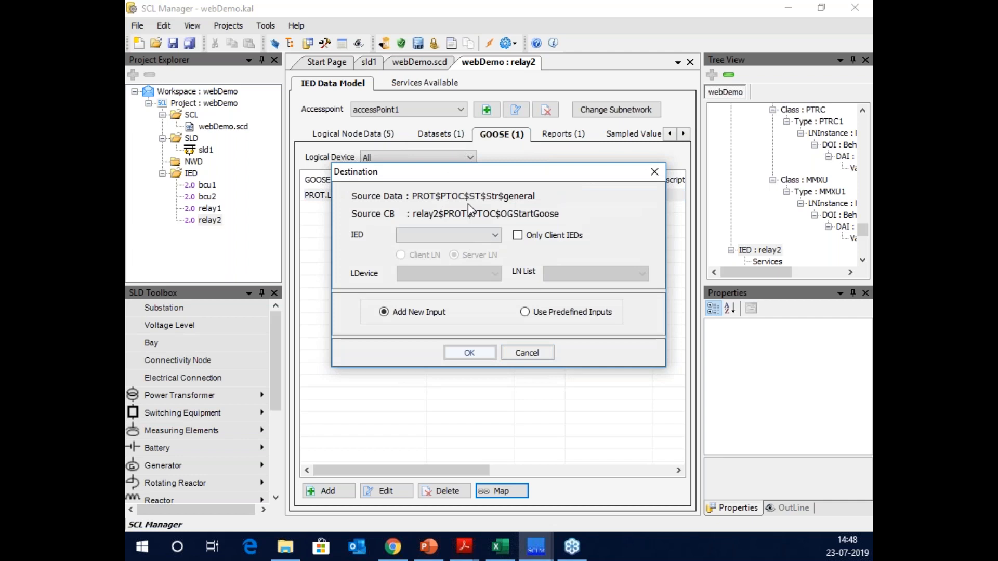
Try to map the source data as a new input to server logical node PTRC1 in relay1's PROT device.
{"action": "left_click", "coordinate": [471, 234]}
{"action": "left_click", "coordinate": [457, 266]}
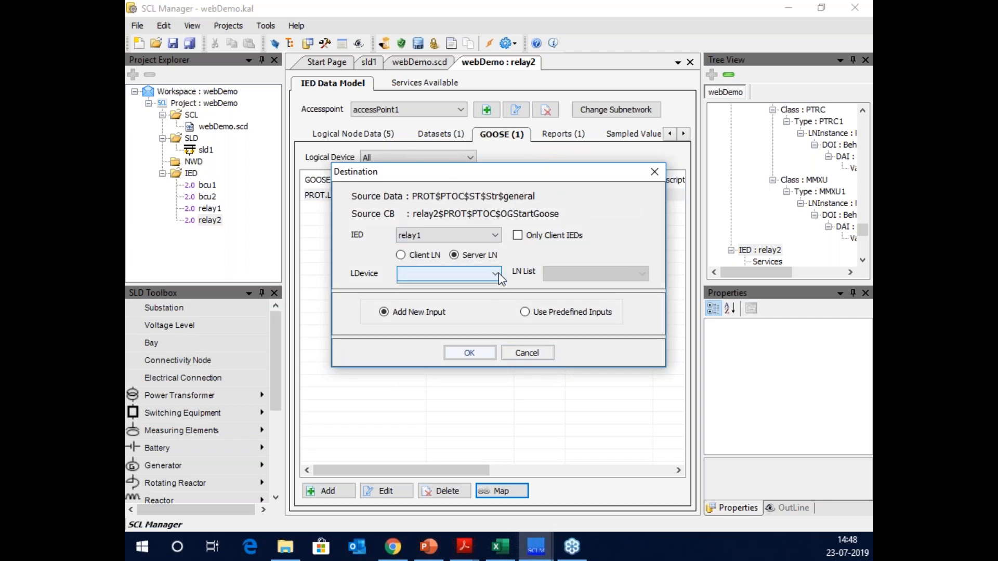
{"action": "left_click", "coordinate": [497, 273]}
{"action": "left_click", "coordinate": [457, 286]}
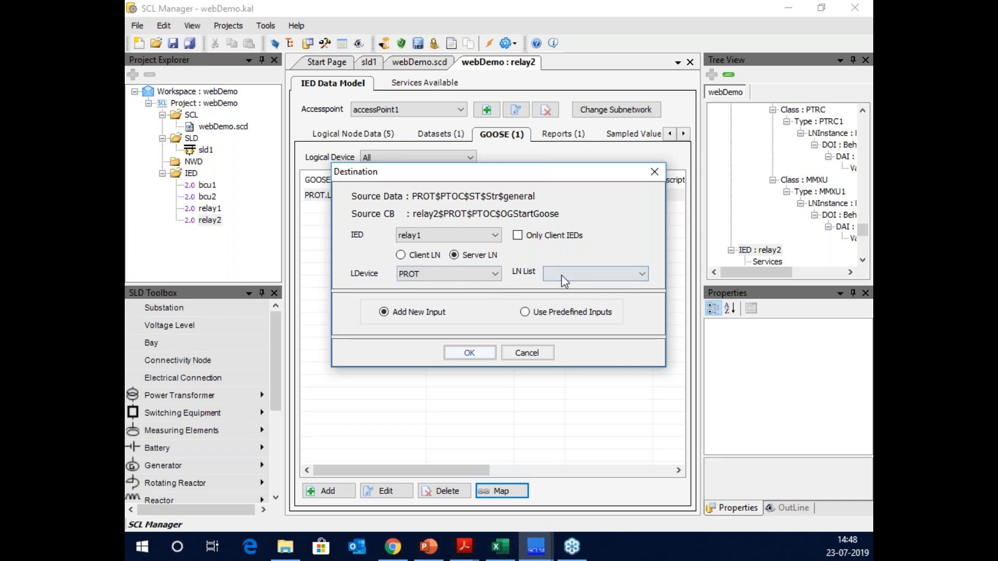
{"action": "left_click", "coordinate": [596, 271]}
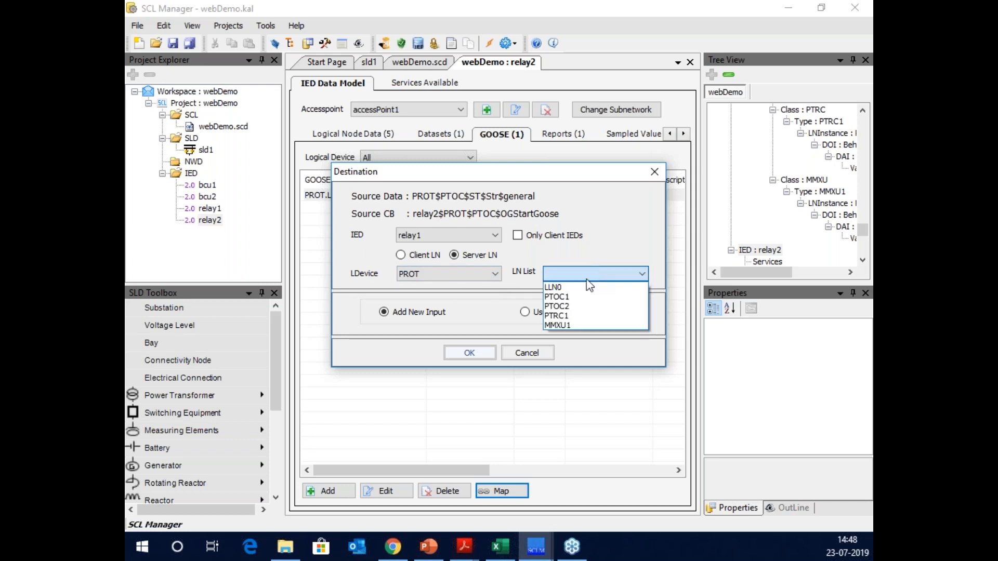
{"action": "left_click", "coordinate": [565, 316]}
{"action": "left_click", "coordinate": [485, 358]}
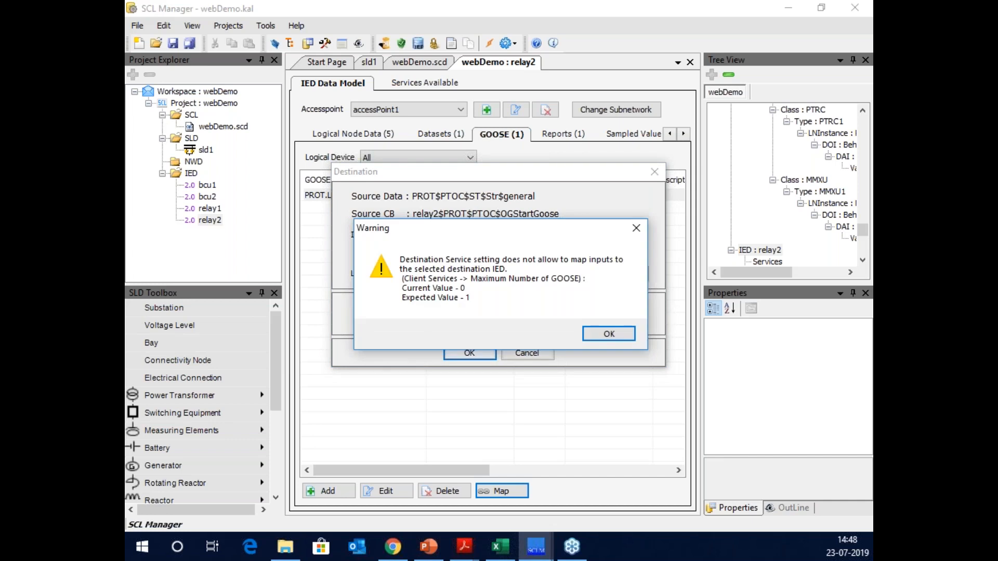
{"action": "left_click", "coordinate": [607, 335]}
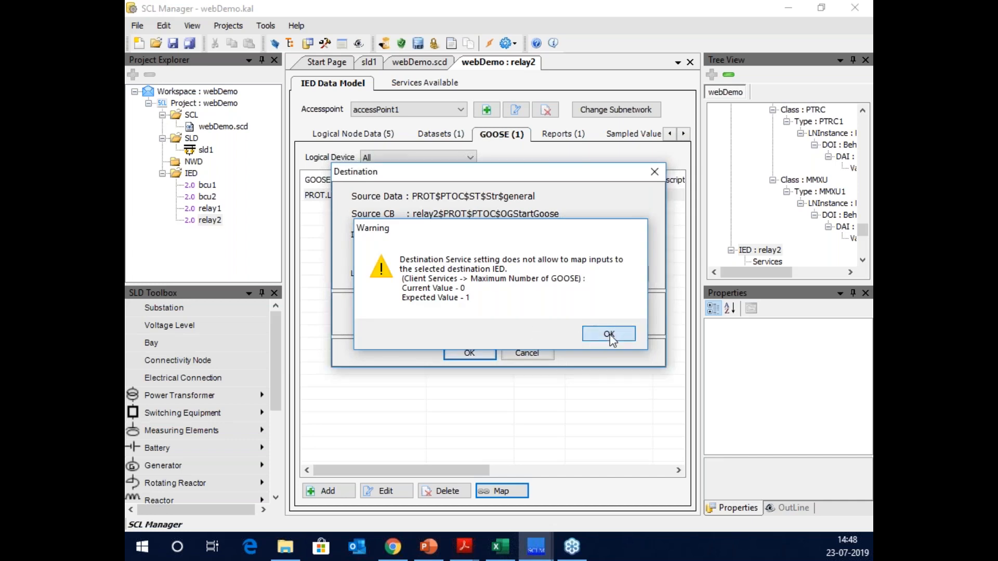
{"action": "left_click", "coordinate": [534, 353]}
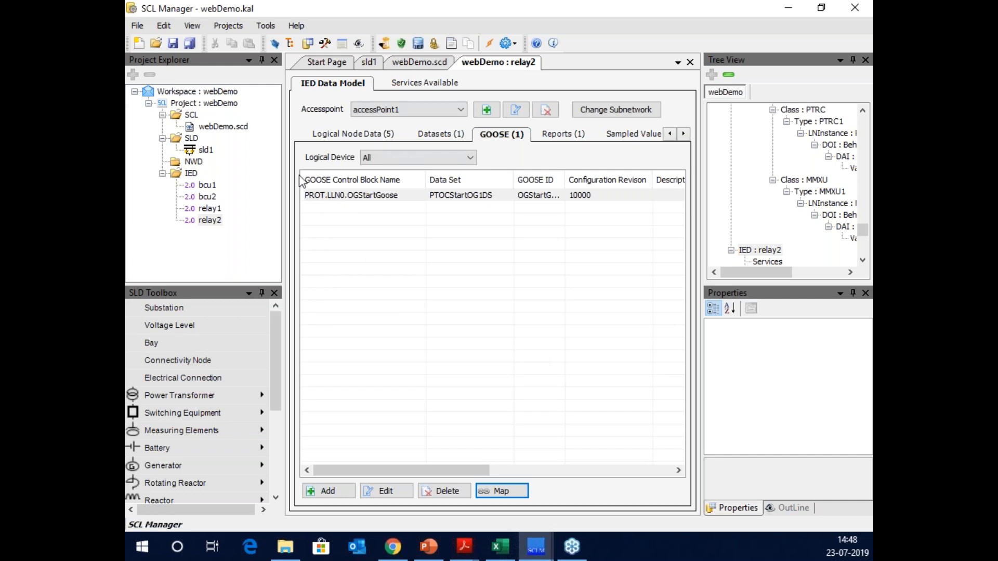
Reopen relay1's available services and set the client services' maximum number of attributes to 100.
{"action": "double_click", "coordinate": [210, 208]}
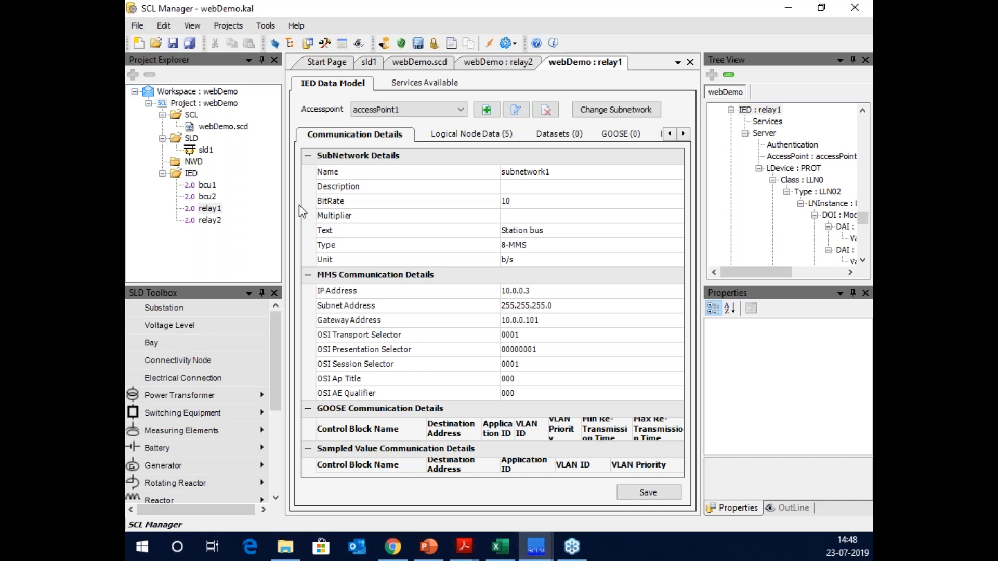
{"action": "left_click", "coordinate": [423, 83]}
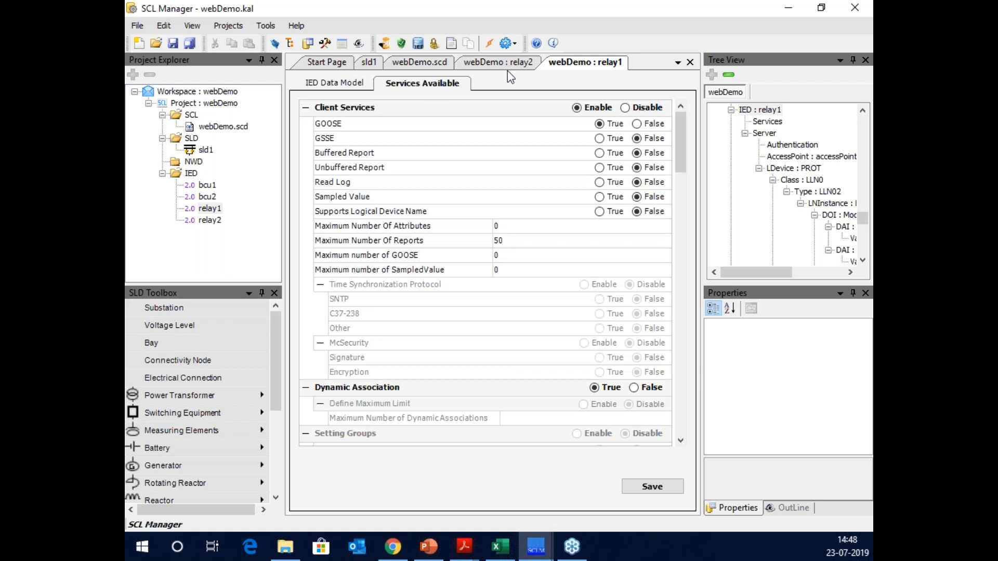
{"action": "left_click", "coordinate": [216, 210]}
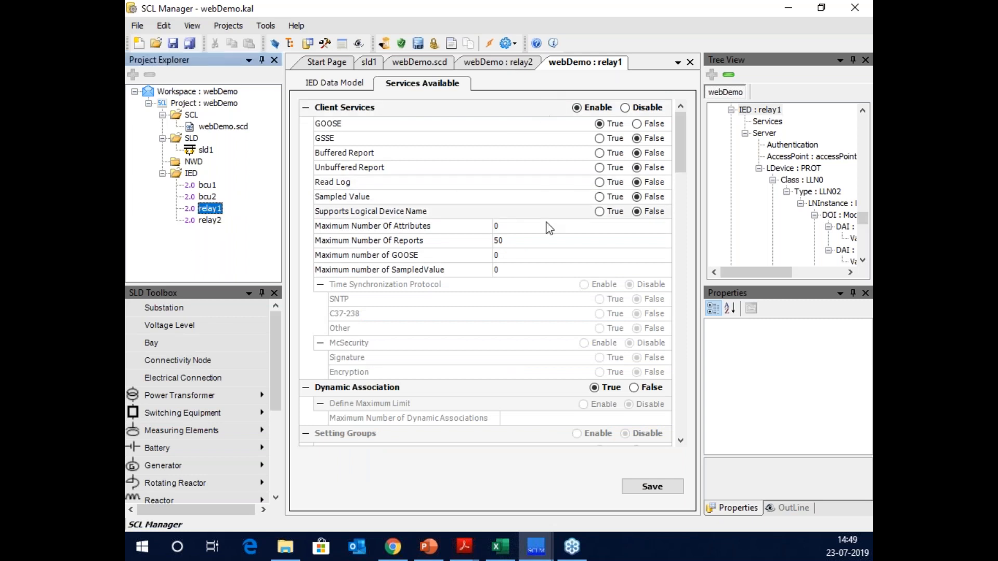
{"action": "left_click", "coordinate": [511, 225]}
{"action": "left_click", "coordinate": [510, 226]}
{"action": "key", "text": "BackSpace"}
{"action": "type", "text": "100"}
{"action": "key", "text": "Return"}
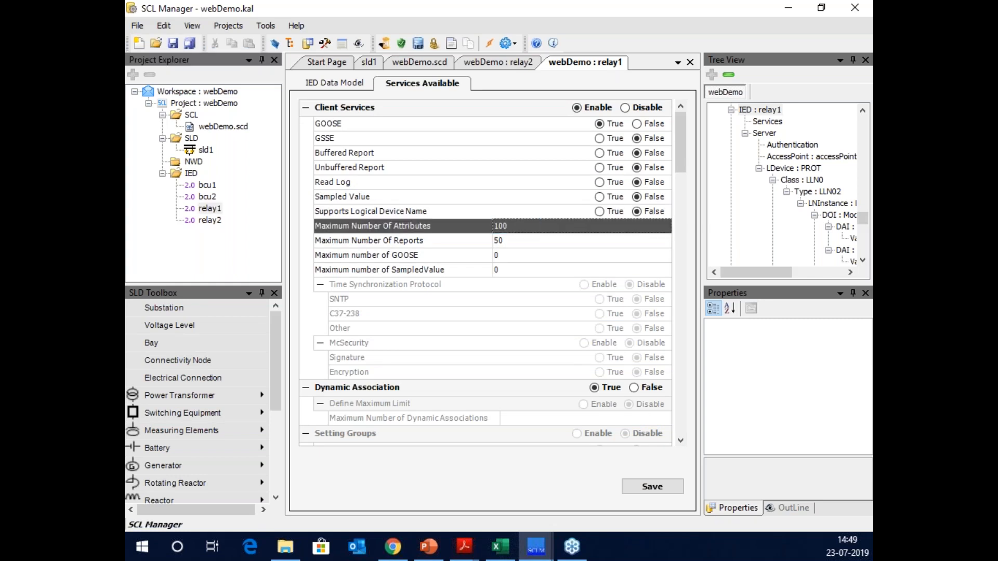
Set the maximum number of GOOSE in relay1's client services to 100 and save the settings.
{"action": "left_click_drag", "start_coordinate": [681, 144], "coordinate": [676, 159]}
{"action": "left_click", "coordinate": [414, 198]}
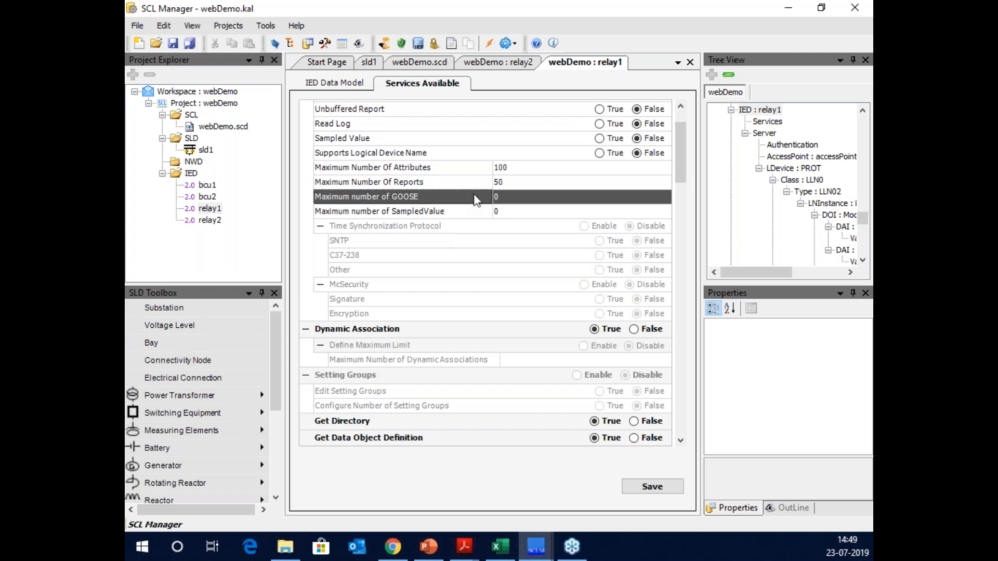
{"action": "left_click", "coordinate": [501, 197]}
{"action": "type", "text": "100"}
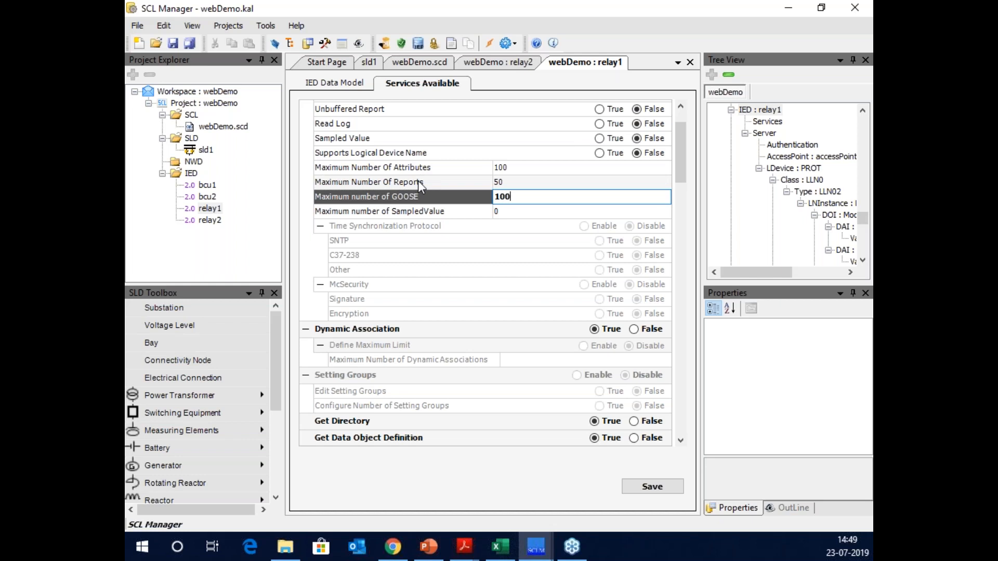
{"action": "key", "text": "Return"}
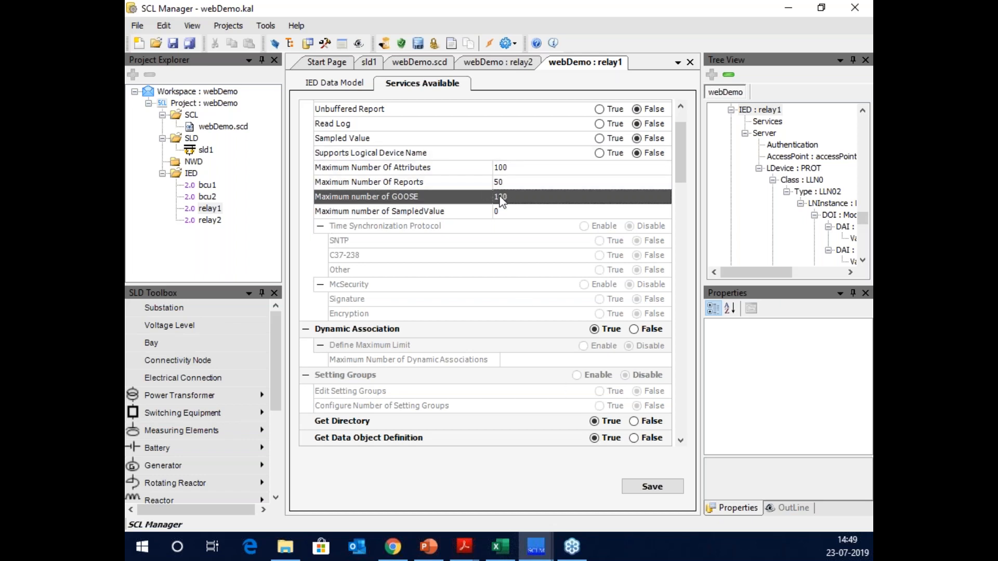
{"action": "left_click", "coordinate": [657, 485]}
Return to relay2 and begin mapping OGStartGoose again, choosing PROT/PTOC1$ST$Str$general as the source data tag.
{"action": "left_click", "coordinate": [483, 65]}
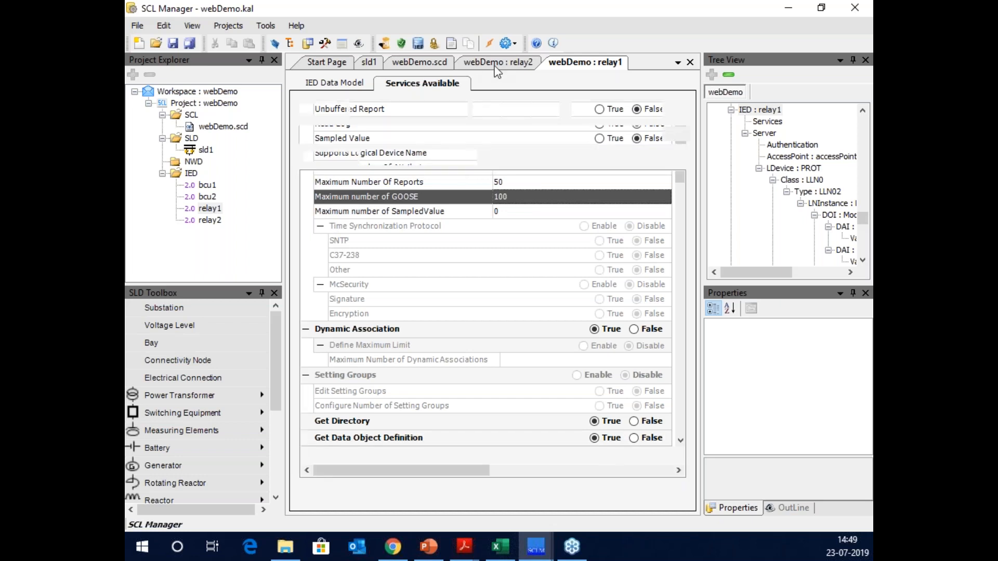
{"action": "left_click", "coordinate": [419, 196]}
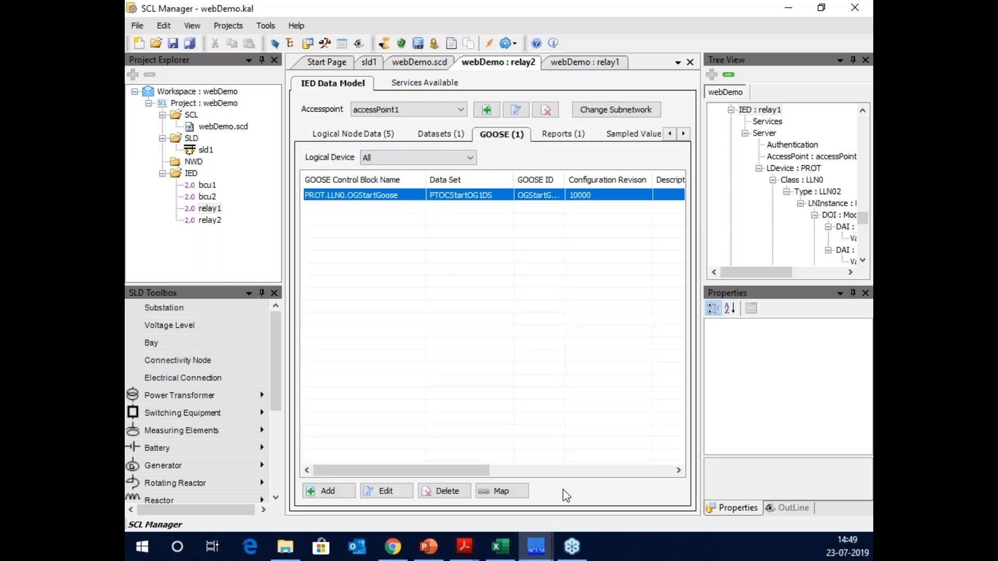
{"action": "left_click", "coordinate": [507, 491]}
{"action": "left_click", "coordinate": [495, 201]}
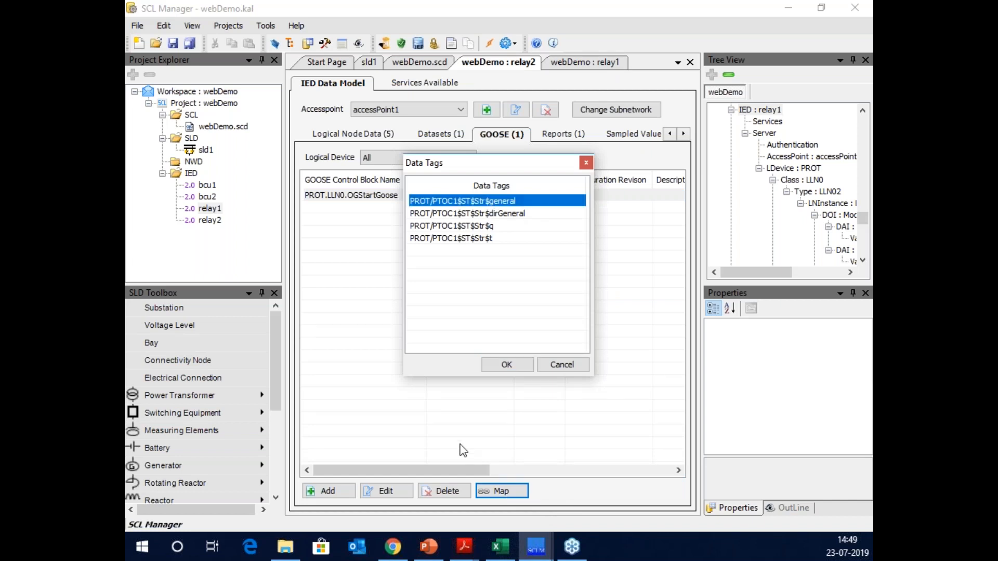
{"action": "left_click", "coordinate": [508, 365]}
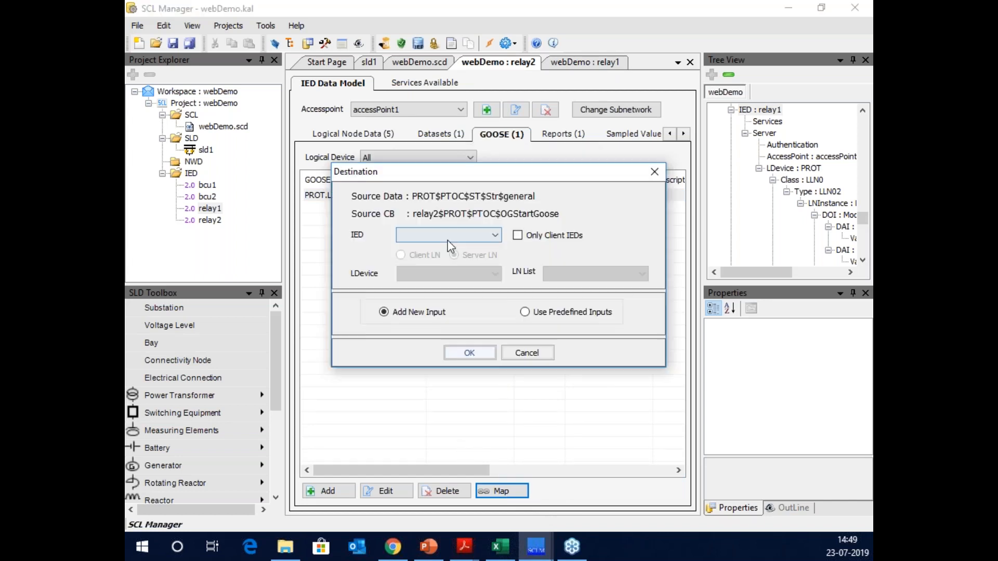
Set the mapping destination to IED relay1, logical device PROT, server logical node PTRC1, and add it as a new input.
{"action": "left_click", "coordinate": [477, 232]}
{"action": "left_click", "coordinate": [431, 267]}
{"action": "left_click", "coordinate": [450, 274]}
{"action": "left_click", "coordinate": [450, 288]}
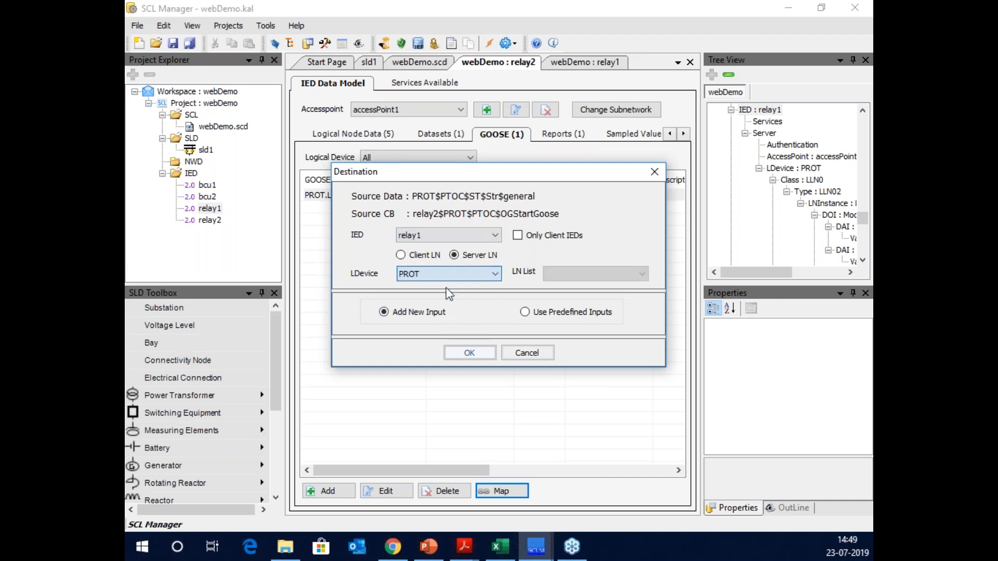
{"action": "left_click", "coordinate": [628, 274]}
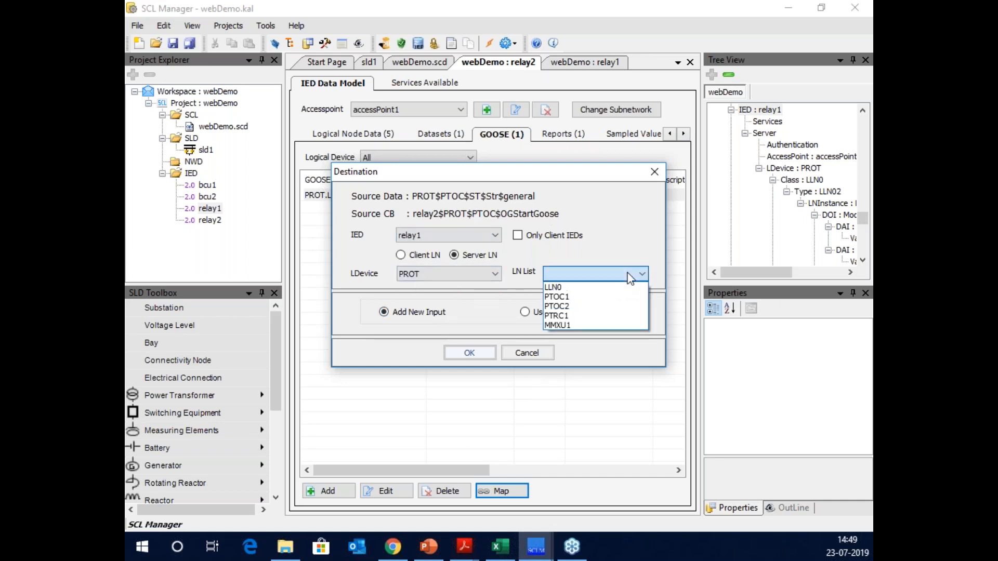
{"action": "left_click", "coordinate": [572, 315]}
{"action": "left_click", "coordinate": [448, 354]}
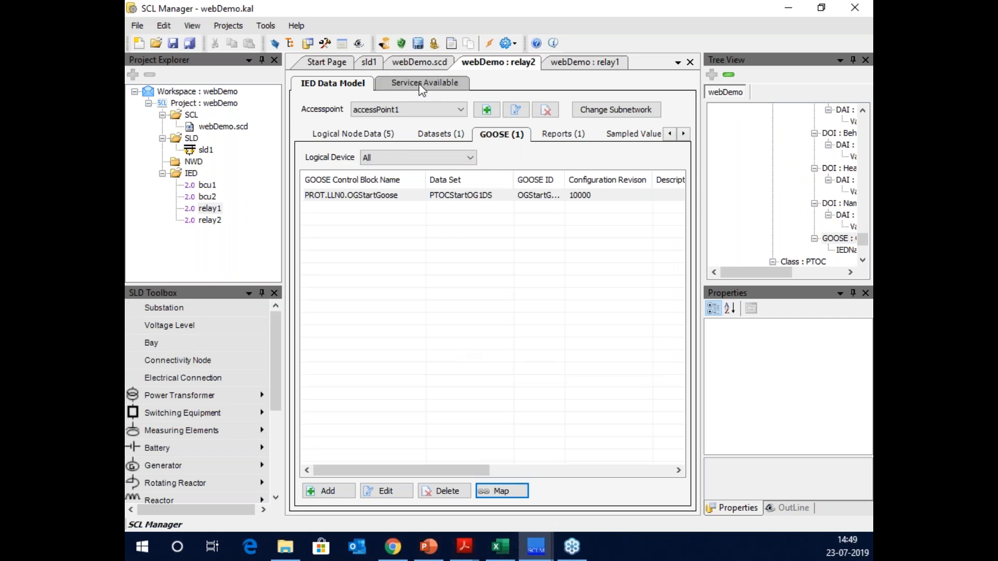
Set Support layer 2 Goose sending to True in relay1's GOOSE services and save the settings.
{"action": "left_click", "coordinate": [572, 62]}
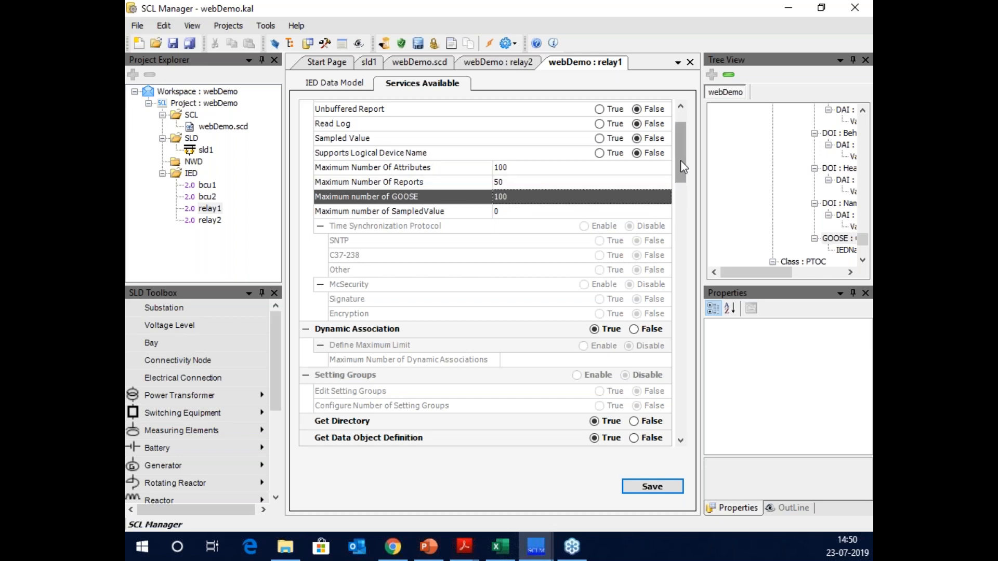
{"action": "scroll", "coordinate": [681, 157], "scroll_direction": "up", "scroll_amount": 2}
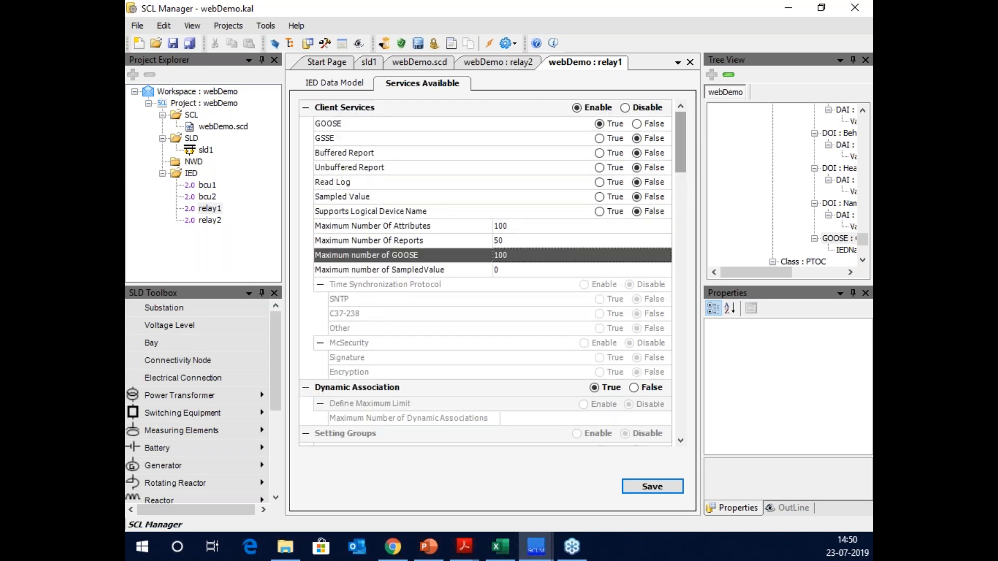
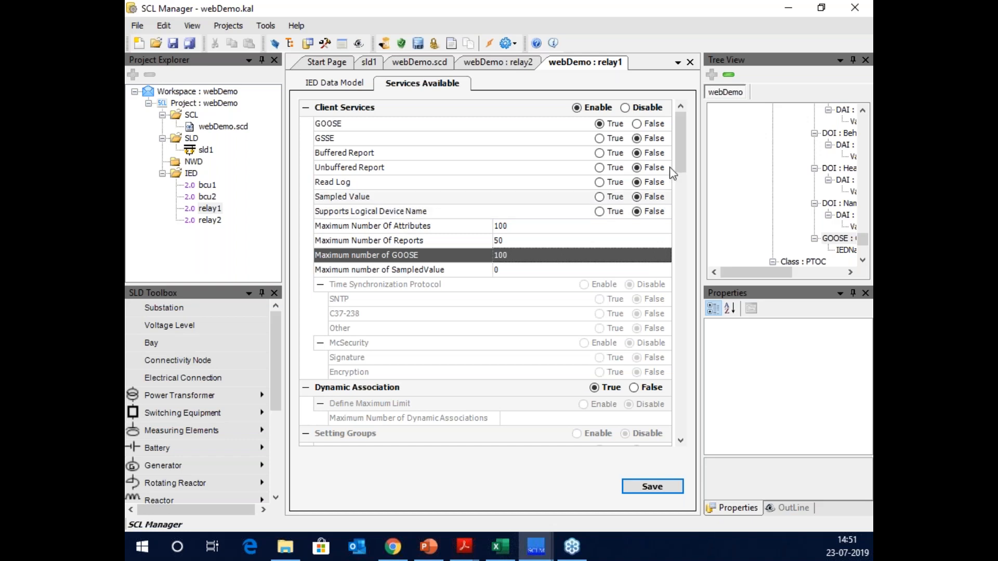
{"action": "left_click_drag", "start_coordinate": [680, 154], "coordinate": [665, 298]}
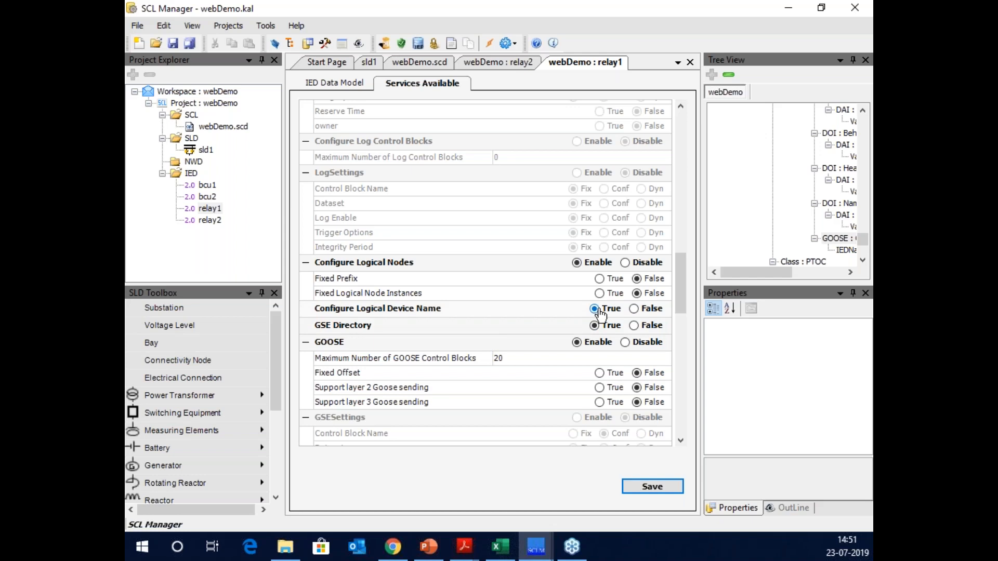
{"action": "left_click_drag", "start_coordinate": [678, 286], "coordinate": [678, 126]}
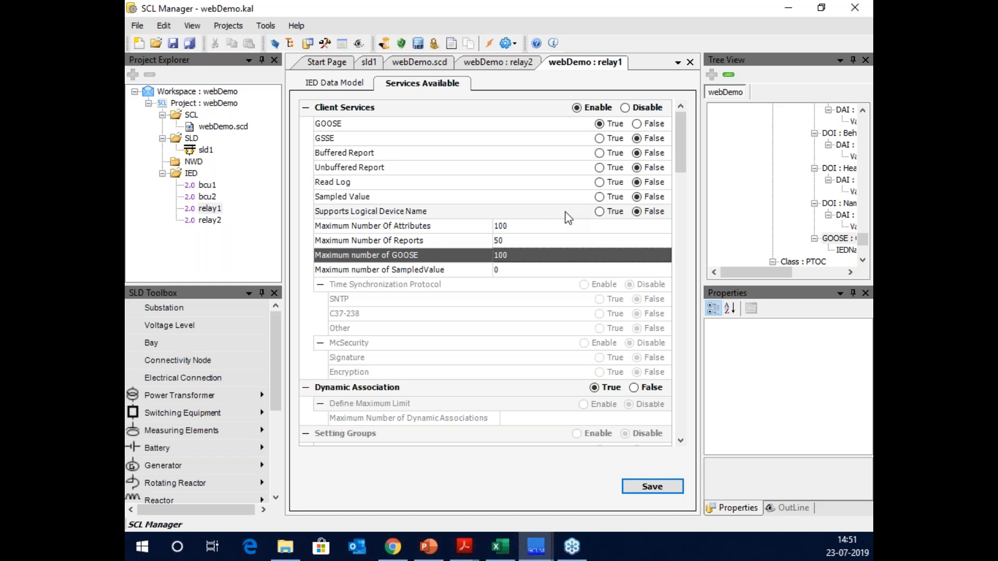
{"action": "left_click_drag", "start_coordinate": [680, 140], "coordinate": [676, 310]}
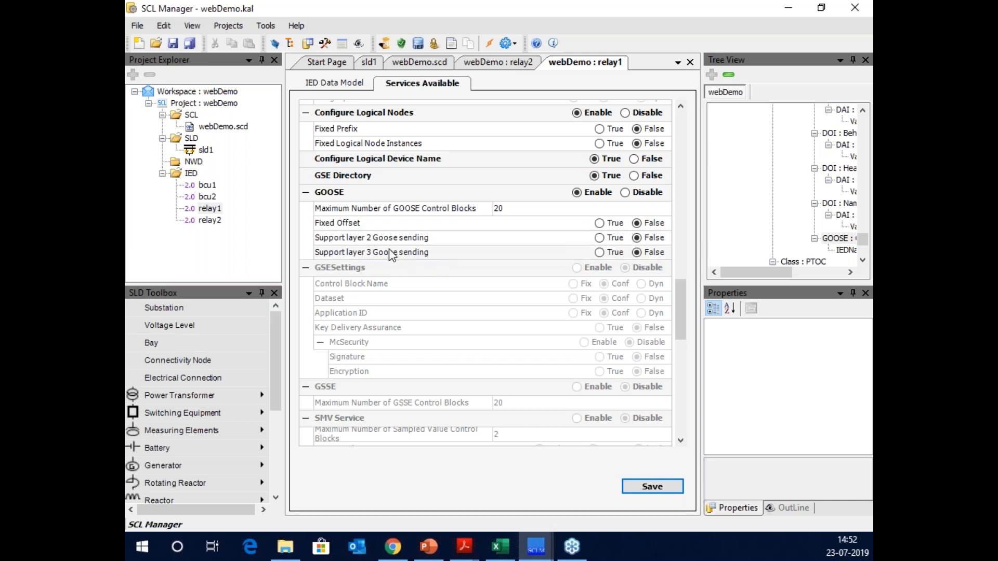
{"action": "left_click", "coordinate": [599, 238]}
{"action": "left_click", "coordinate": [653, 491]}
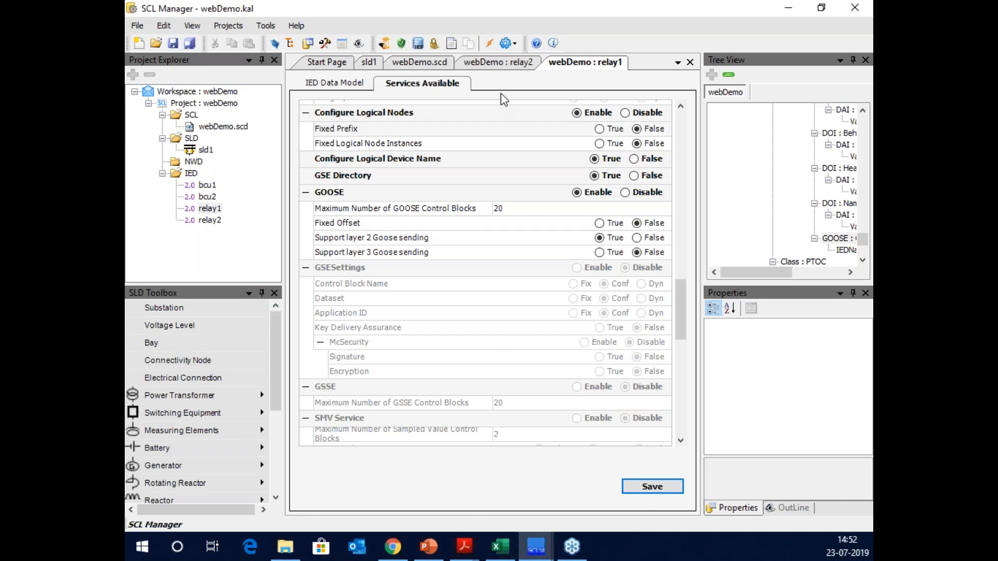
Reload the changed SCL file for relay2 and examine the Inputs section under the PTRC logical node in webDemo.scd.
{"action": "left_click", "coordinate": [511, 63]}
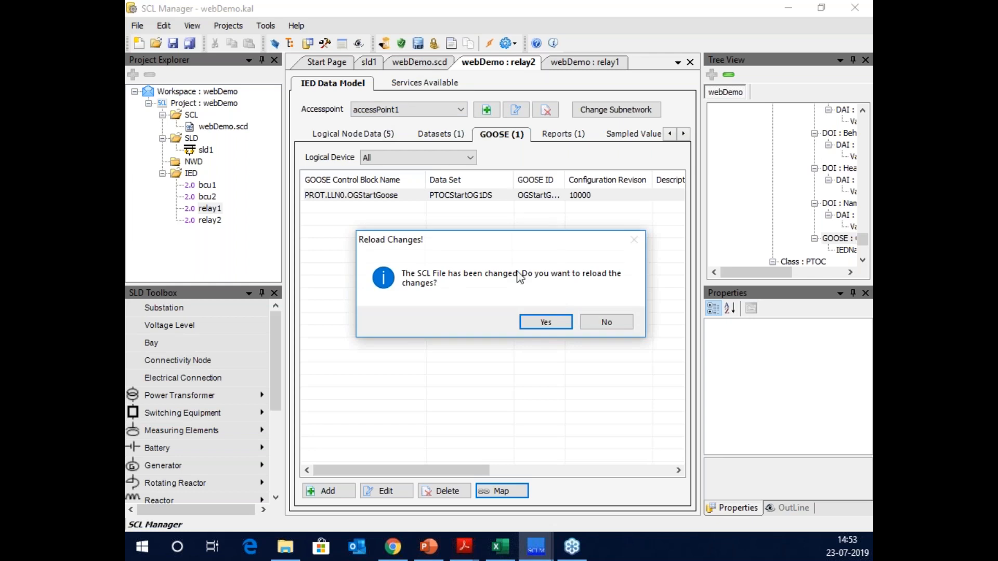
{"action": "left_click", "coordinate": [546, 322]}
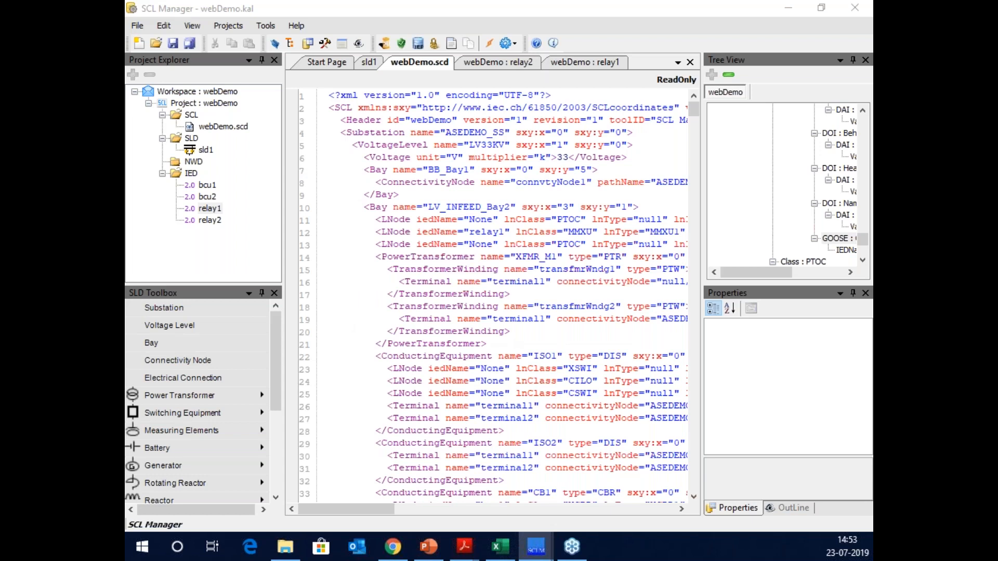
{"action": "key", "text": "Return"}
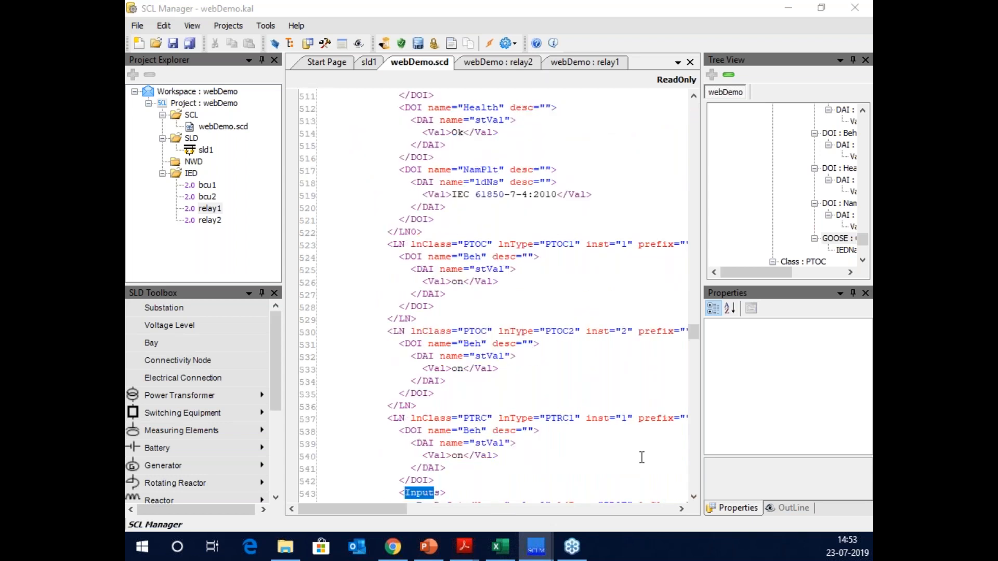
{"action": "left_click", "coordinate": [693, 496]}
{"action": "double_click", "coordinate": [474, 294]}
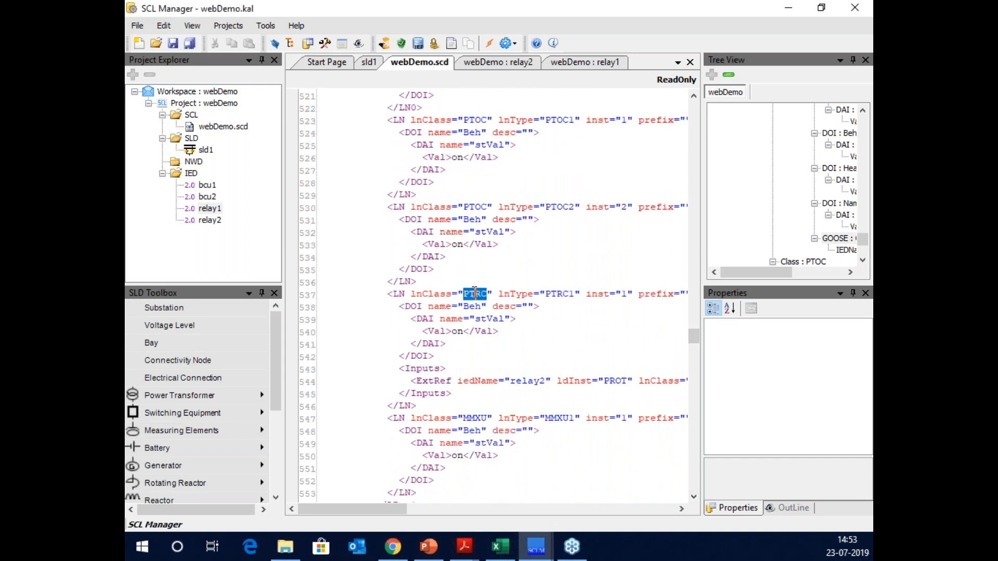
Examine the ExtRef entry under PTRC Inputs in webDemo.scd: iedName, ldInst, serviceType, srcLDInst and srcCBName.
{"action": "double_click", "coordinate": [422, 368]}
{"action": "double_click", "coordinate": [425, 381]}
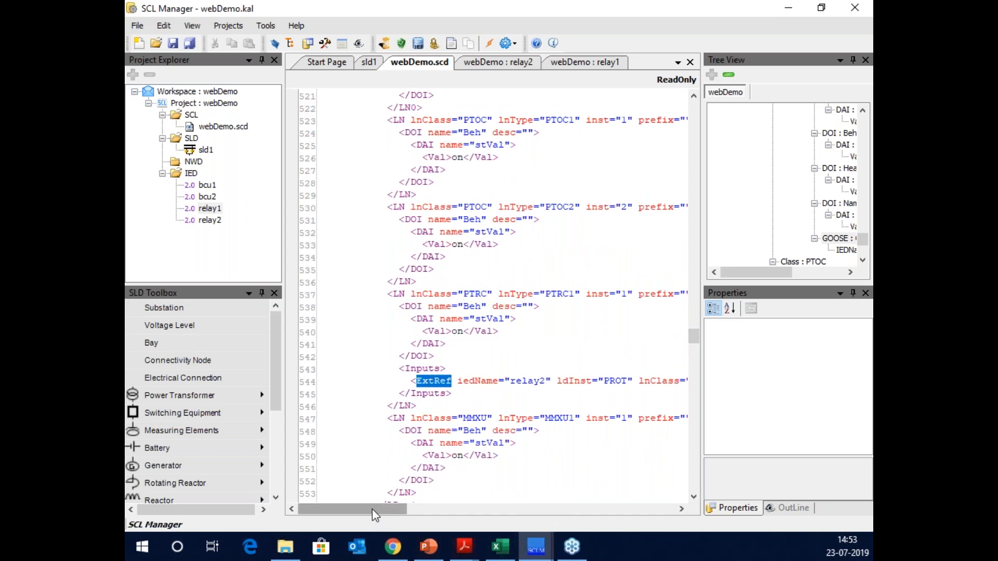
{"action": "left_click_drag", "start_coordinate": [376, 514], "coordinate": [414, 520]}
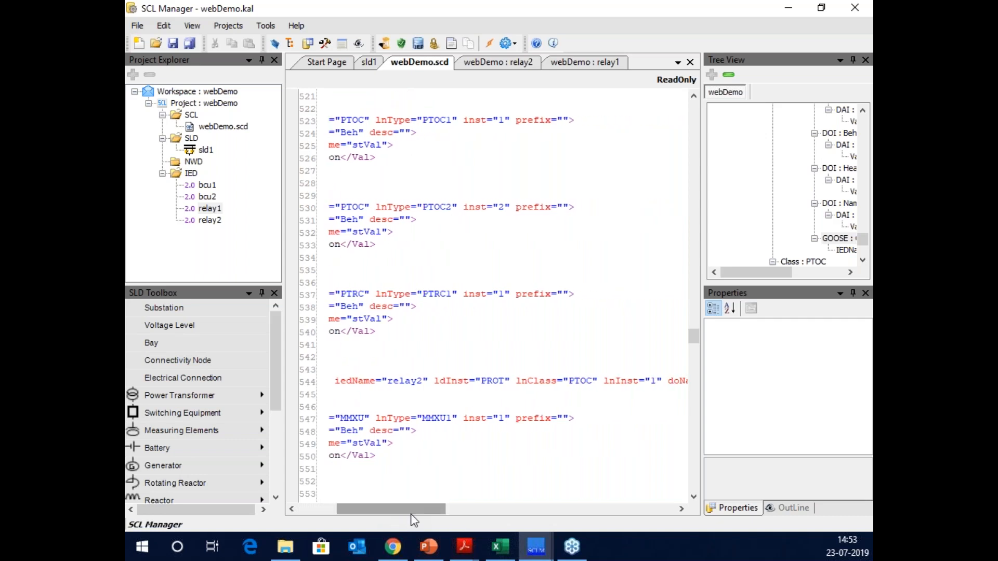
{"action": "double_click", "coordinate": [412, 382]}
{"action": "left_click", "coordinate": [494, 372]}
{"action": "double_click", "coordinate": [516, 375]}
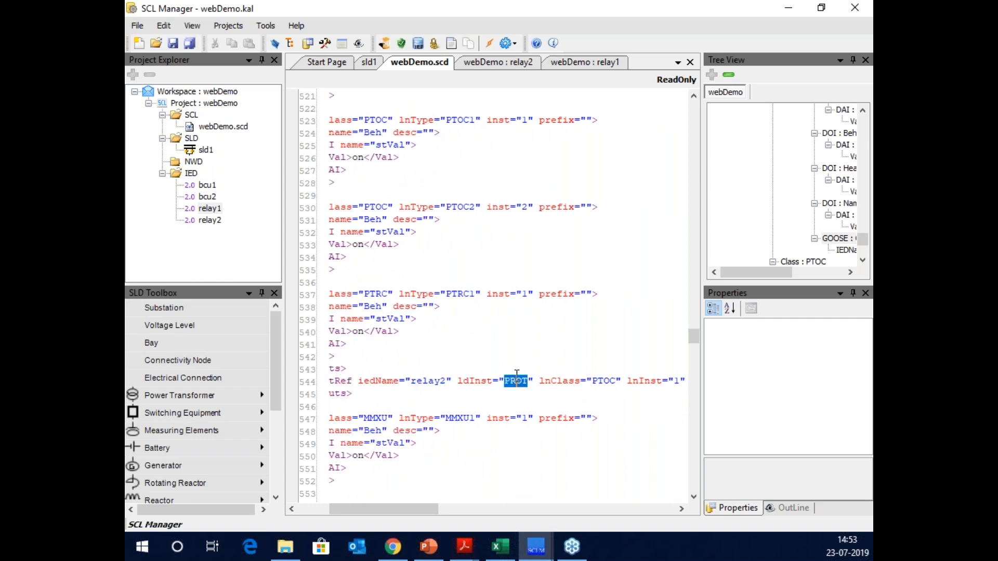
{"action": "left_click_drag", "start_coordinate": [422, 516], "coordinate": [595, 517]}
{"action": "double_click", "coordinate": [419, 381]}
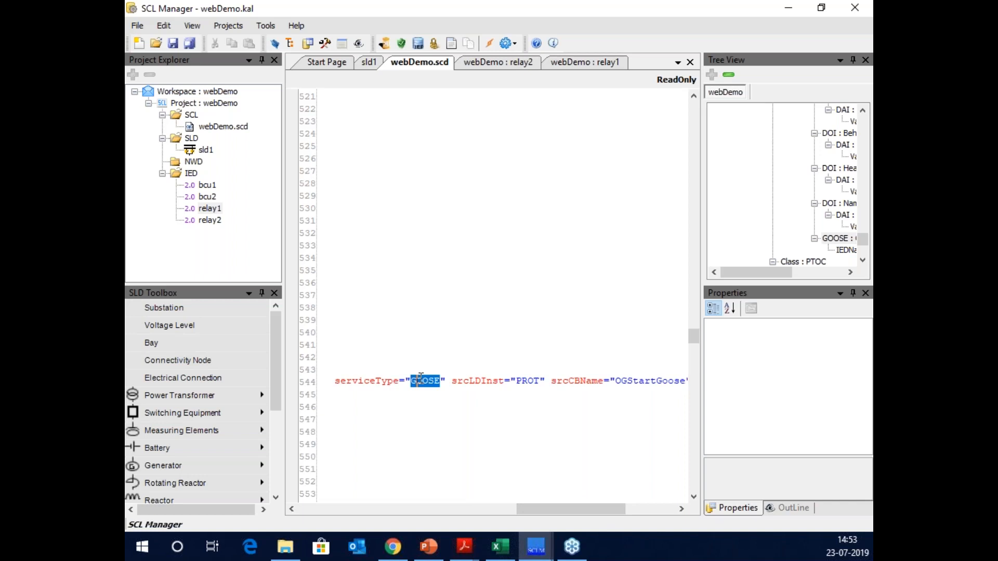
{"action": "double_click", "coordinate": [469, 382]}
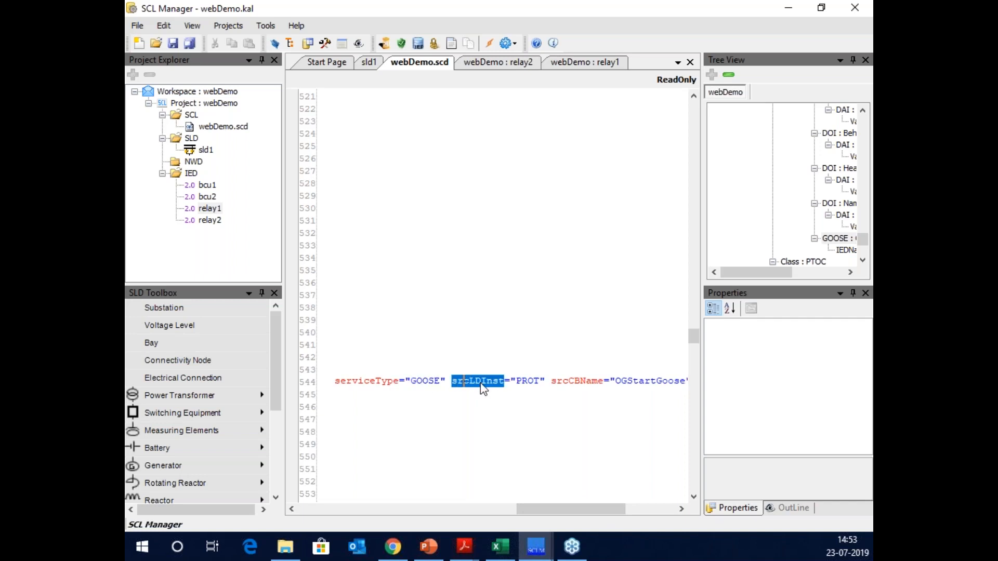
{"action": "double_click", "coordinate": [576, 381]}
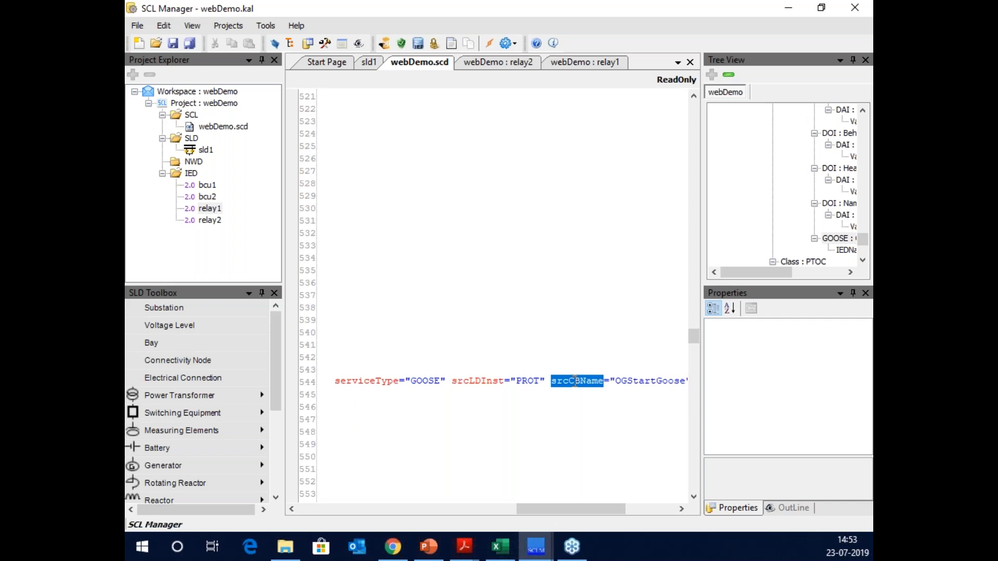
{"action": "double_click", "coordinate": [474, 381]}
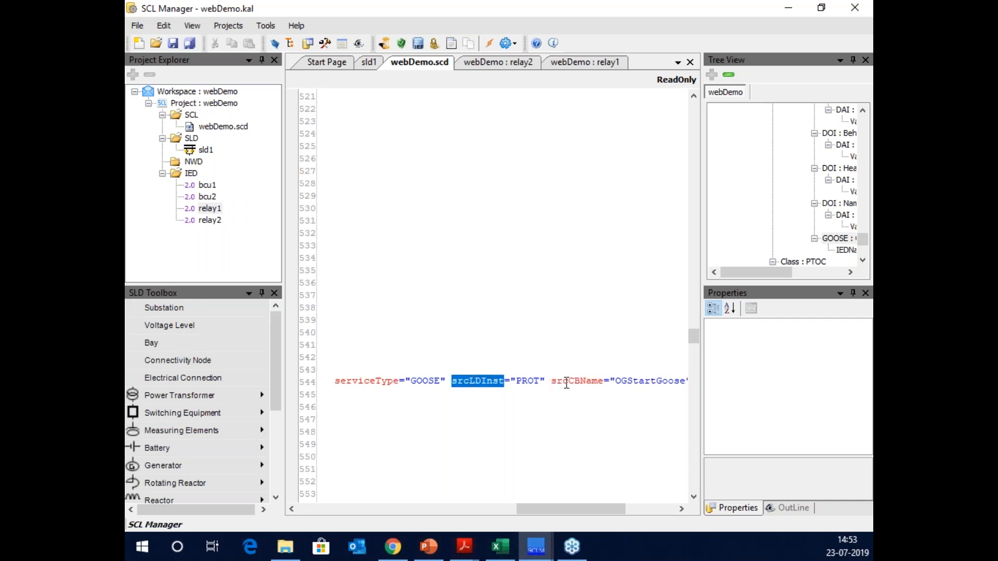
{"action": "double_click", "coordinate": [639, 381]}
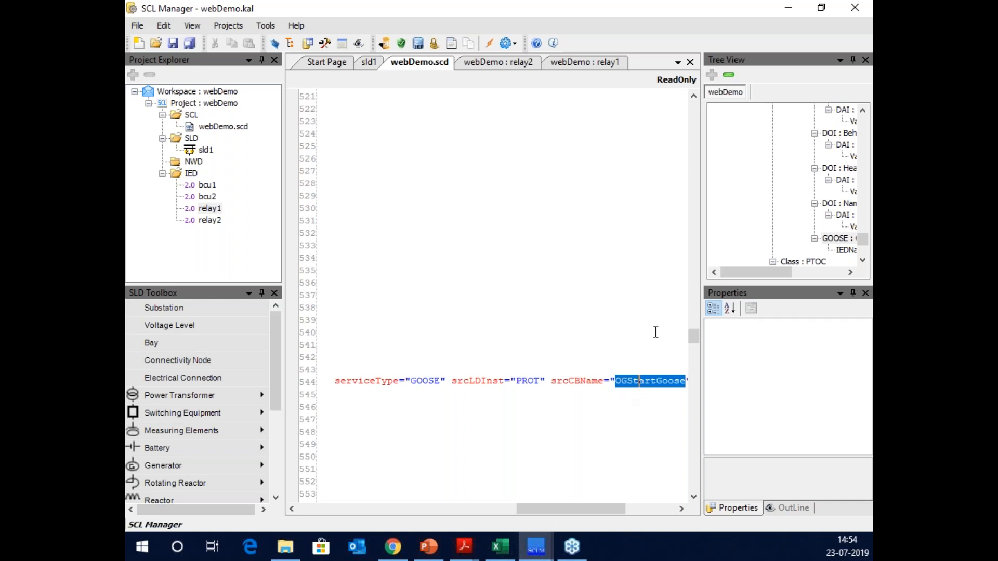
{"action": "left_click_drag", "start_coordinate": [570, 513], "coordinate": [376, 512]}
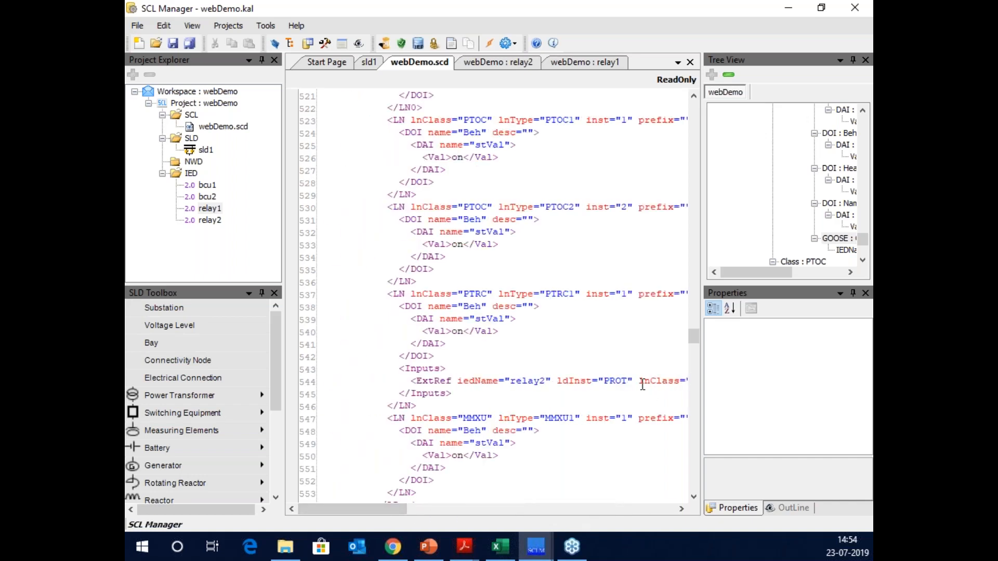
{"action": "left_click_drag", "start_coordinate": [383, 508], "coordinate": [571, 514]}
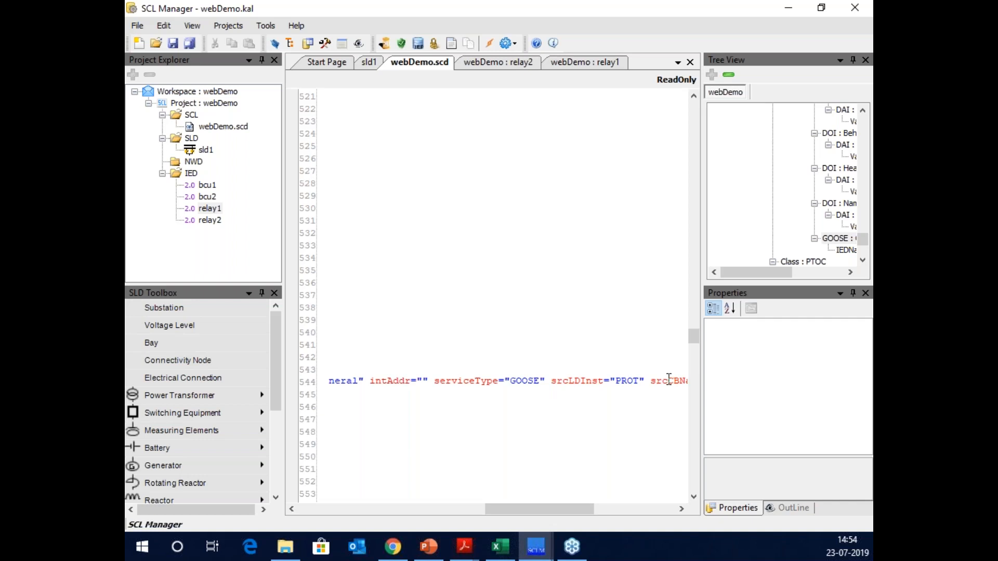
{"action": "left_click_drag", "start_coordinate": [532, 510], "coordinate": [340, 524]}
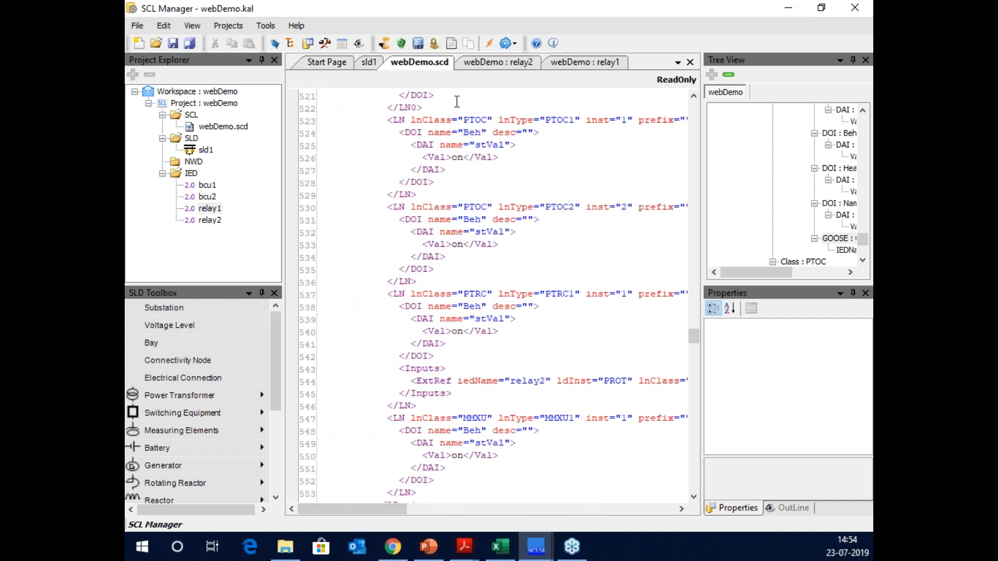
Return to relay2 and show its report control blocks.
{"action": "left_click", "coordinate": [578, 62]}
{"action": "left_click", "coordinate": [525, 66]}
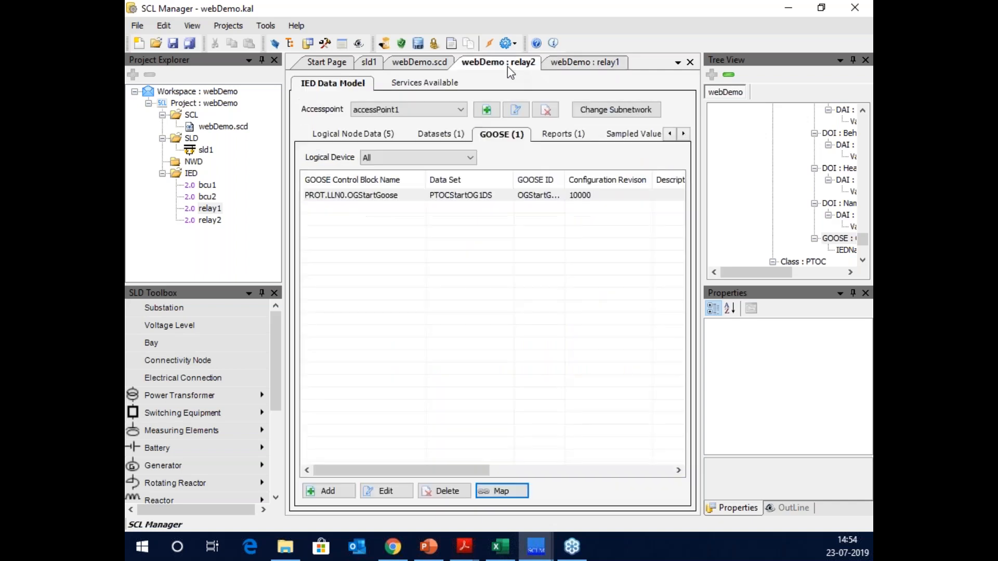
{"action": "left_click", "coordinate": [567, 135]}
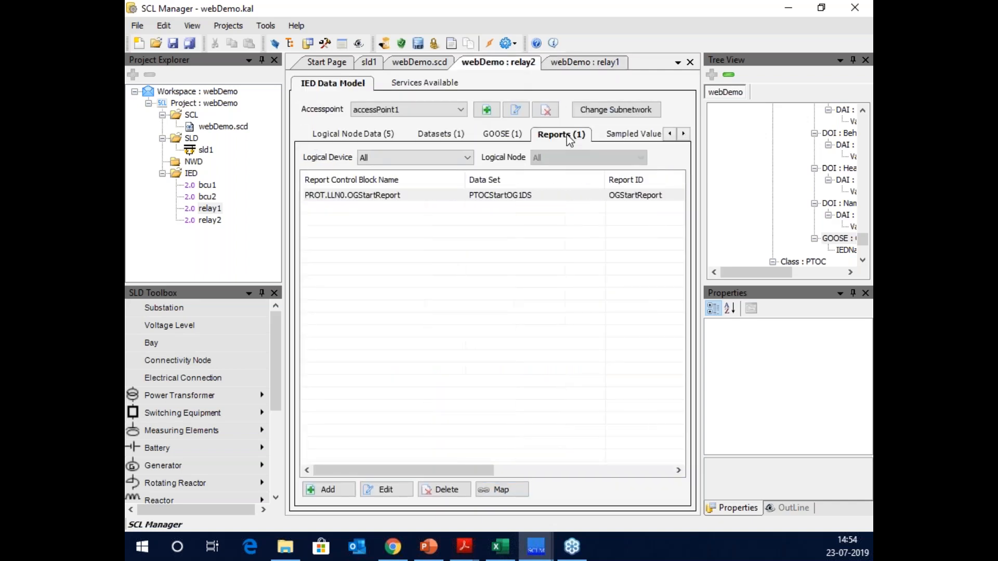
{"action": "left_click", "coordinate": [429, 196]}
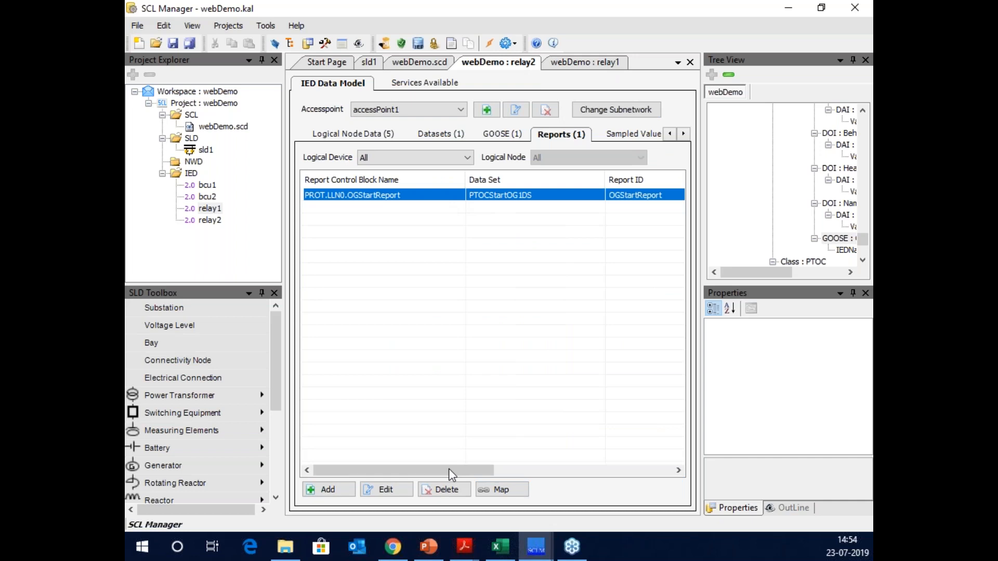
{"action": "left_click", "coordinate": [492, 491]}
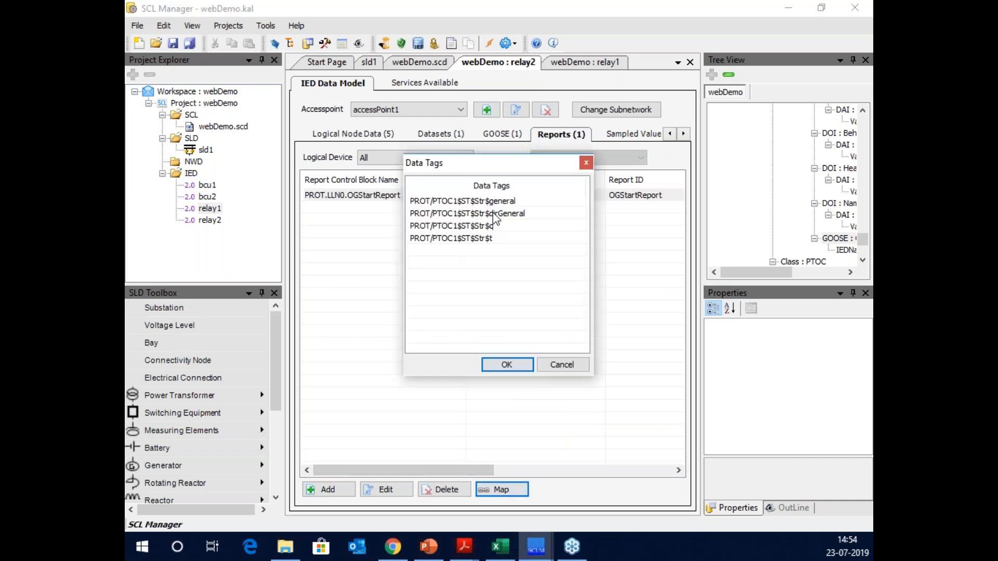
{"action": "left_click", "coordinate": [494, 202]}
{"action": "left_click", "coordinate": [500, 366]}
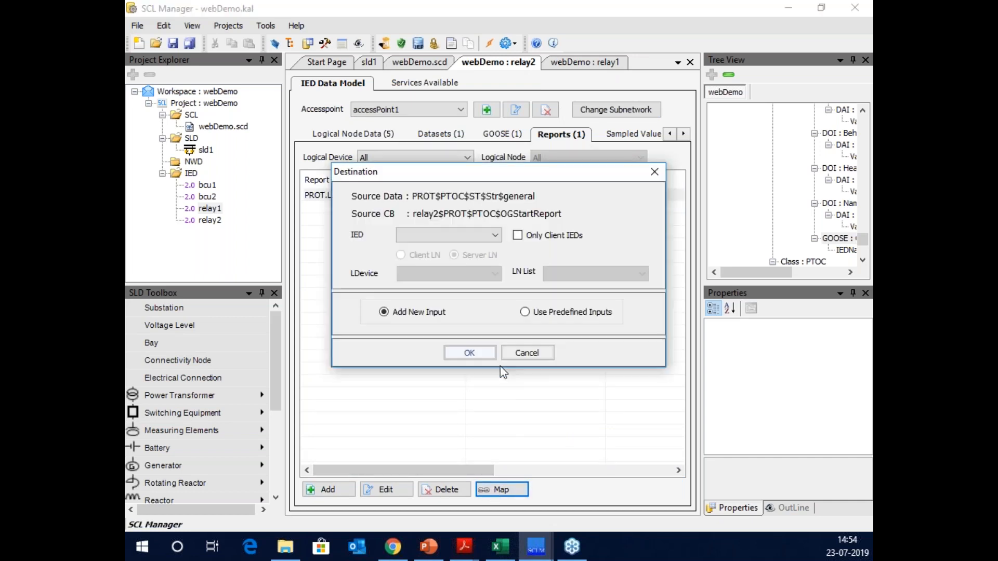
{"action": "left_click", "coordinate": [496, 234]}
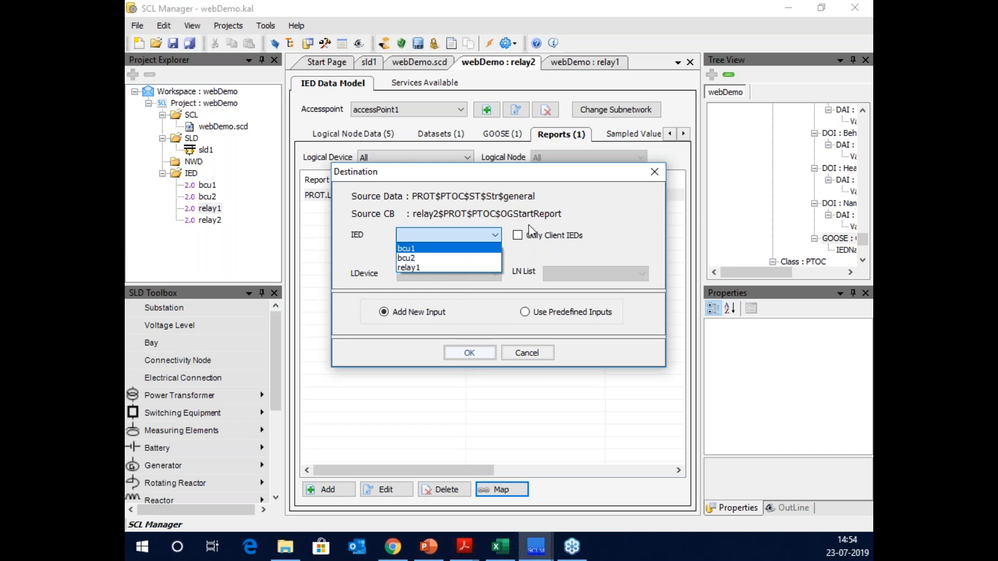
{"action": "left_click", "coordinate": [538, 257]}
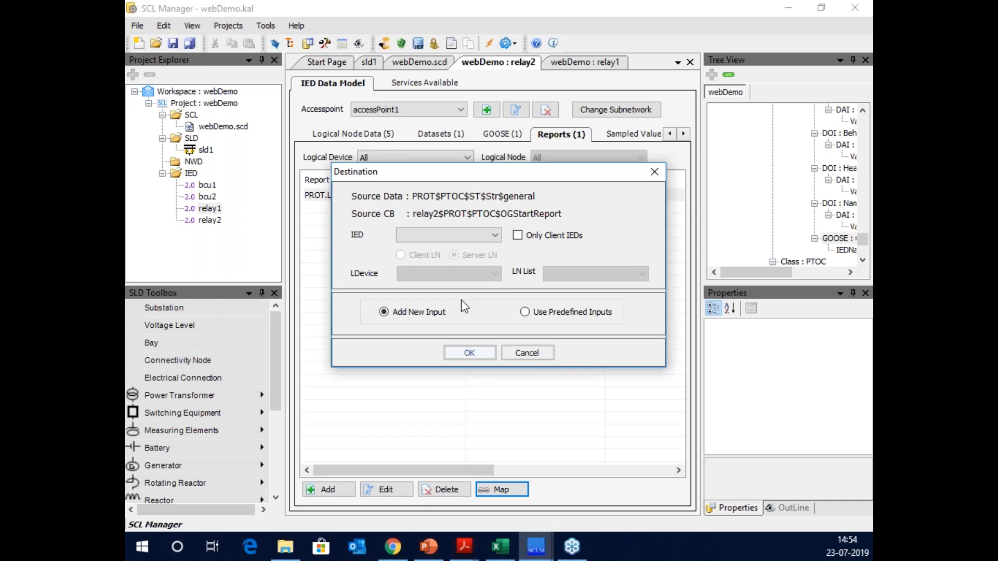
{"action": "left_click", "coordinate": [491, 238]}
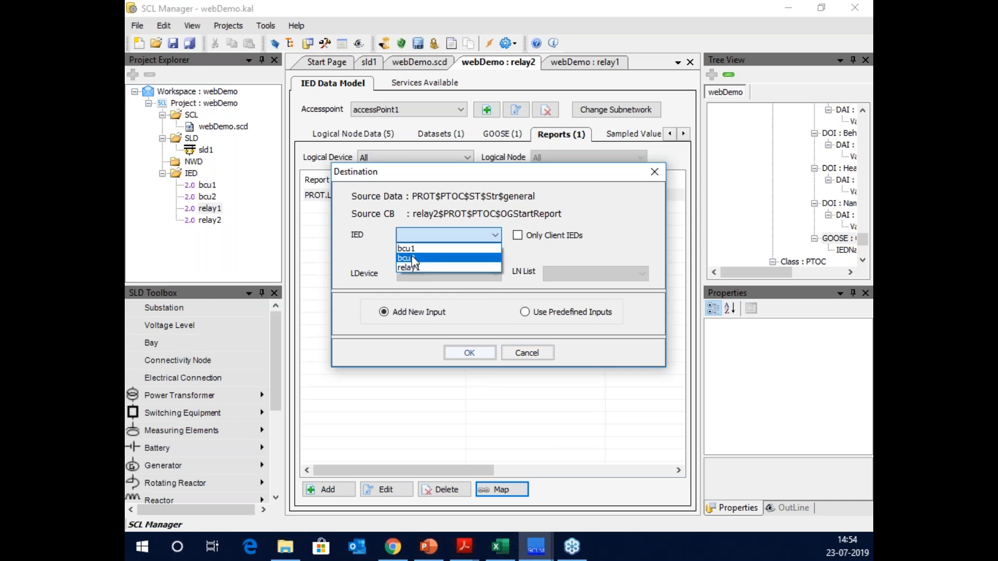
{"action": "left_click", "coordinate": [528, 250]}
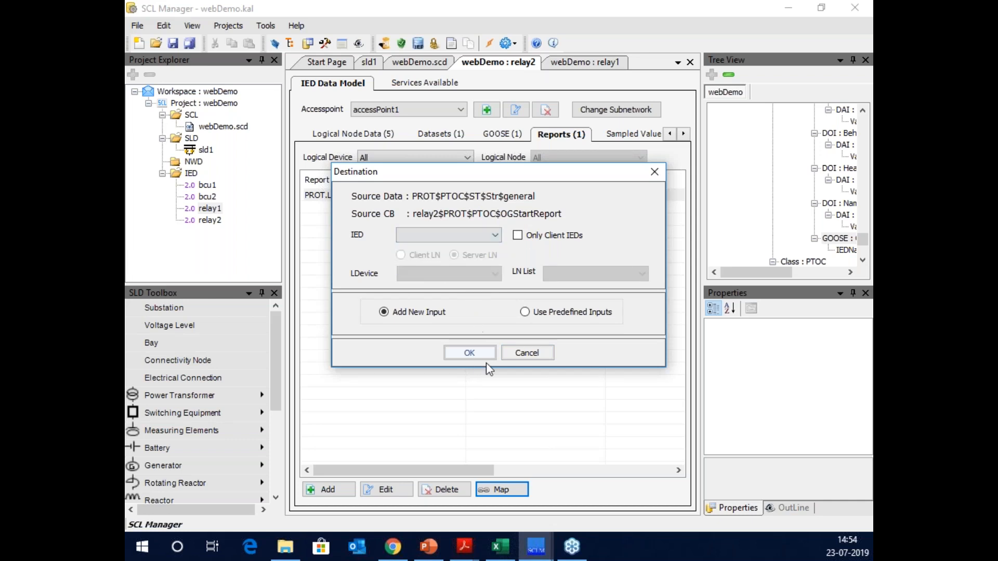
{"action": "left_click", "coordinate": [527, 352]}
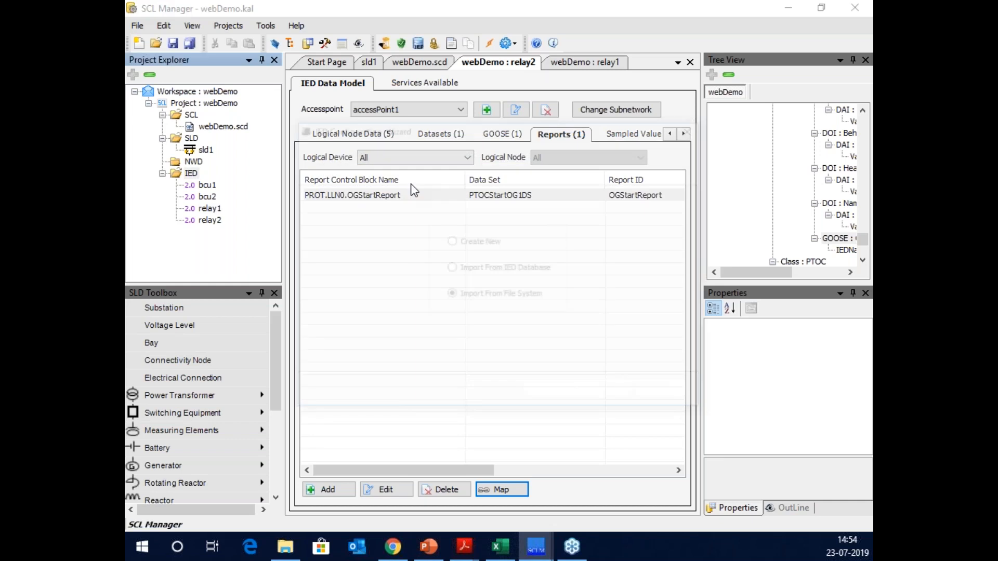
Import client.icd from the WebDemo folder into the webDemo project as a new client IED.
{"action": "key", "text": "Return"}
{"action": "left_click", "coordinate": [608, 221]}
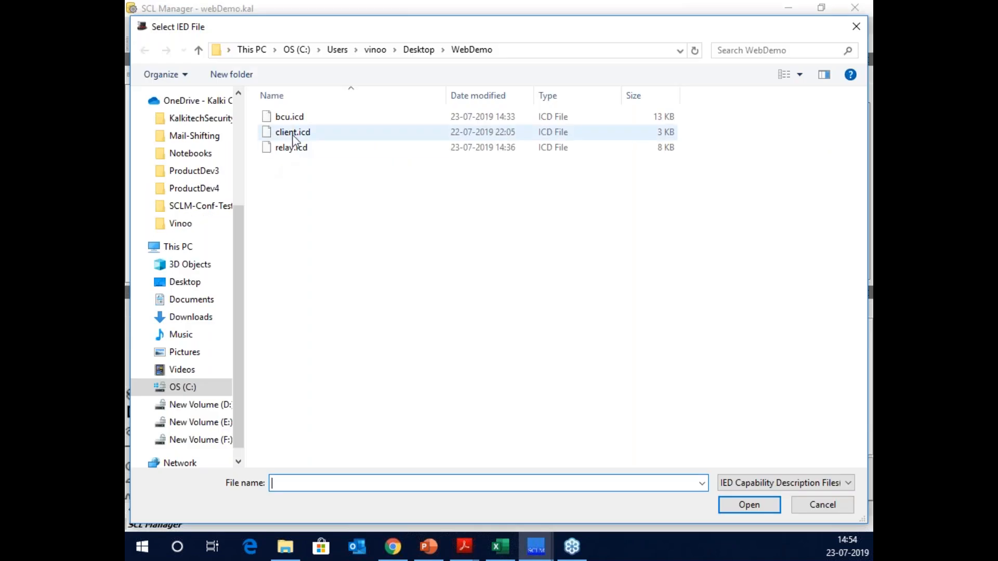
{"action": "double_click", "coordinate": [293, 136]}
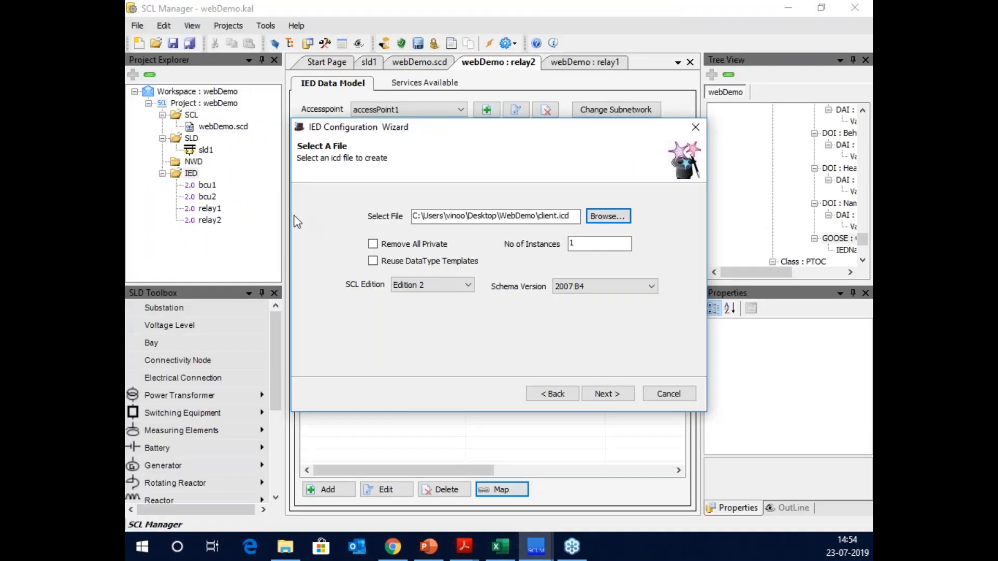
{"action": "left_click", "coordinate": [609, 394]}
{"action": "left_click", "coordinate": [514, 314]}
{"action": "left_click", "coordinate": [618, 394]}
{"action": "left_click", "coordinate": [618, 394]}
{"action": "left_click", "coordinate": [619, 394]}
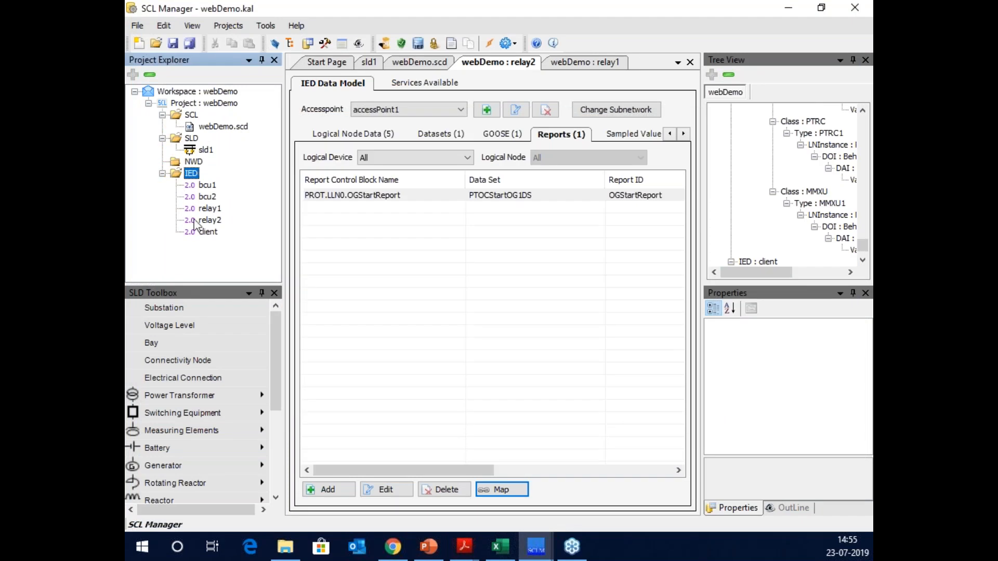
Try to map relay2's OGStartReport tag PROT/PTOC1$ST$Str$general to the client IED and to bcu1 as a client LN.
{"action": "left_click", "coordinate": [210, 220]}
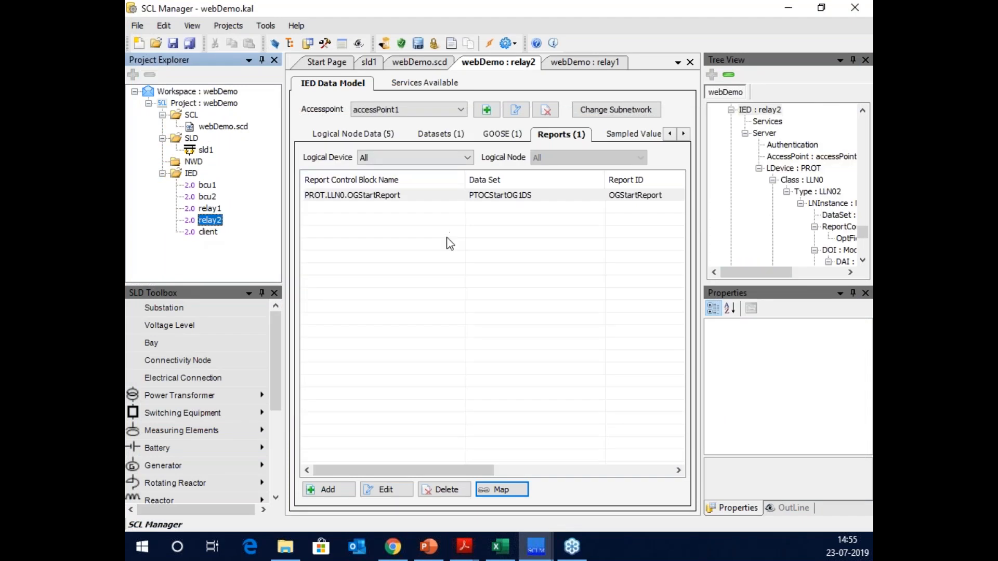
{"action": "left_click", "coordinate": [436, 196]}
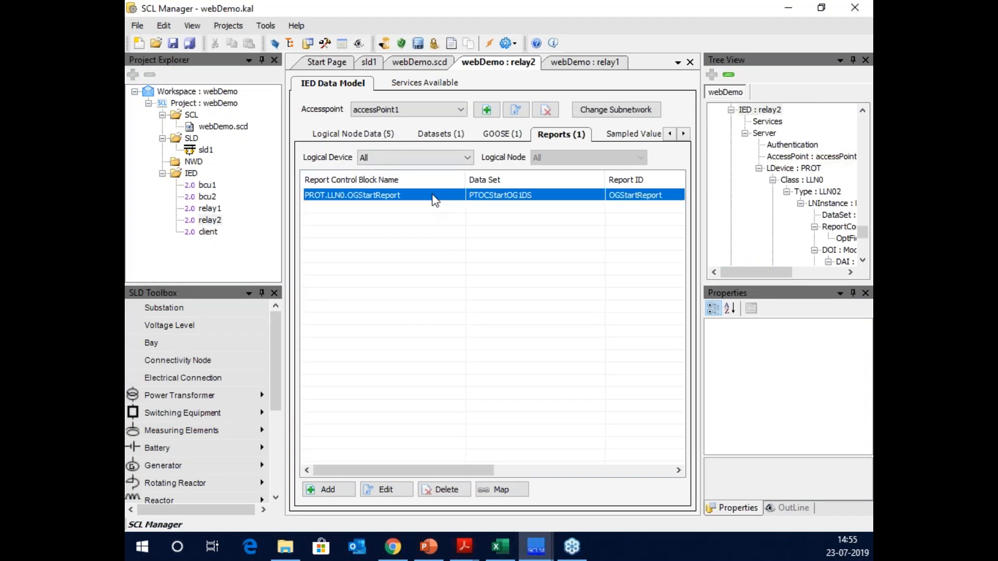
{"action": "left_click", "coordinate": [494, 490]}
{"action": "left_click", "coordinate": [479, 202]}
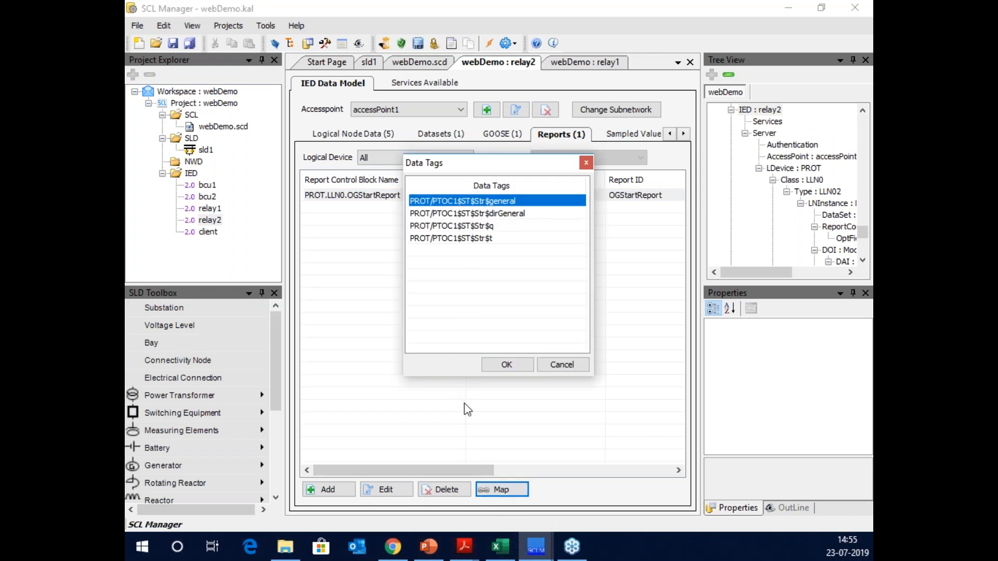
{"action": "left_click", "coordinate": [507, 364]}
{"action": "left_click", "coordinate": [471, 236]}
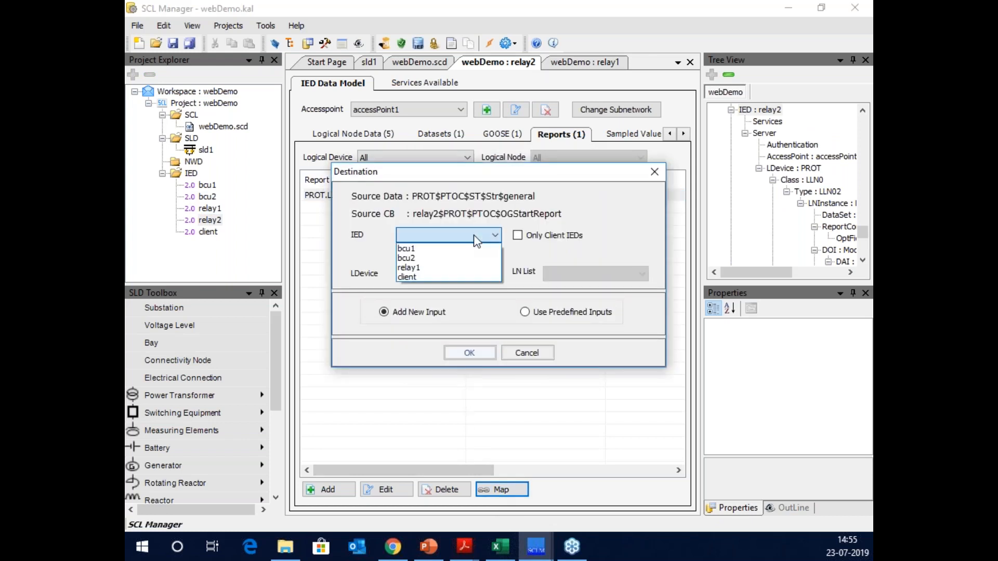
{"action": "left_click", "coordinate": [429, 284]}
{"action": "left_click", "coordinate": [470, 240]}
{"action": "left_click", "coordinate": [488, 251]}
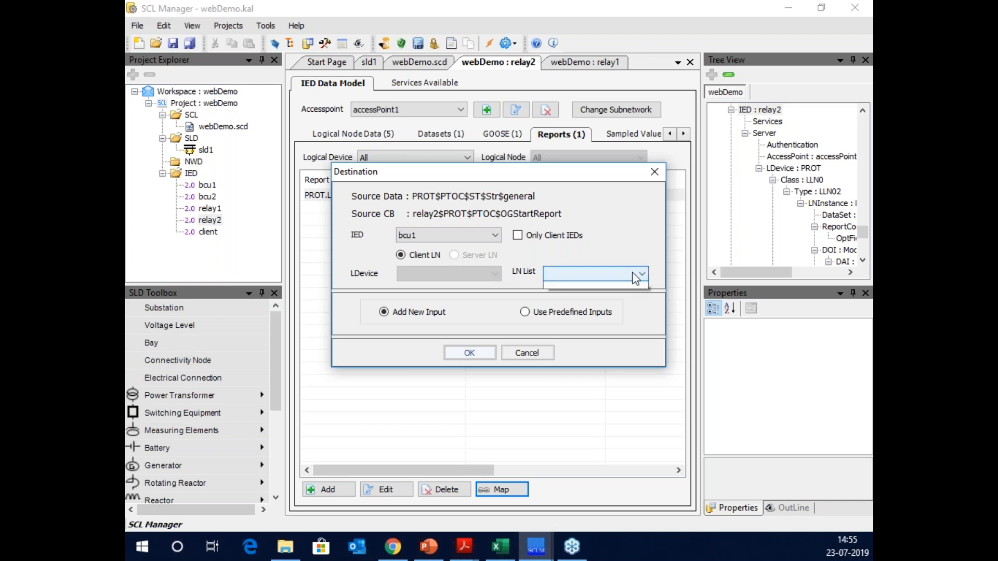
{"action": "left_click", "coordinate": [606, 281]}
{"action": "left_click", "coordinate": [607, 280]}
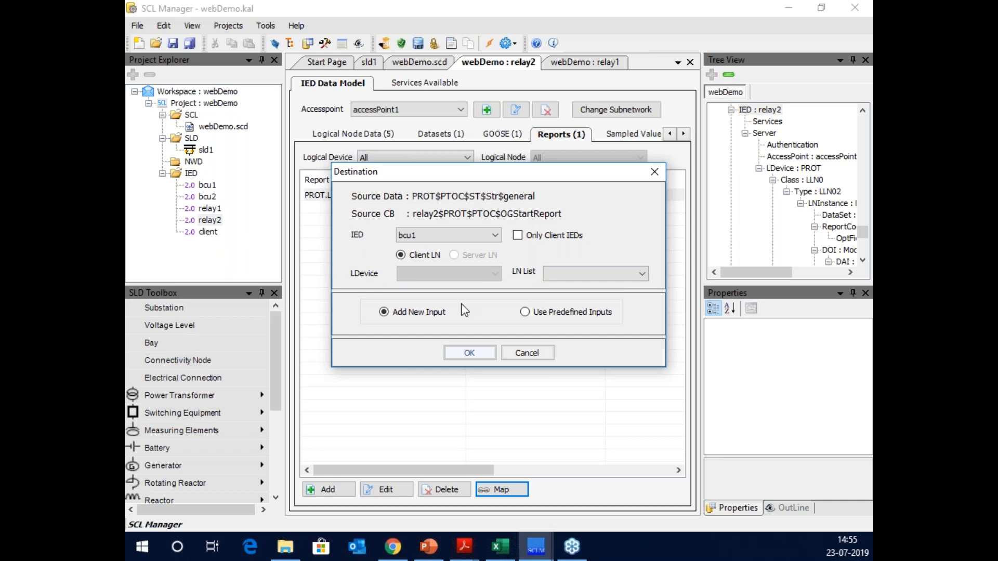
{"action": "left_click", "coordinate": [534, 354]}
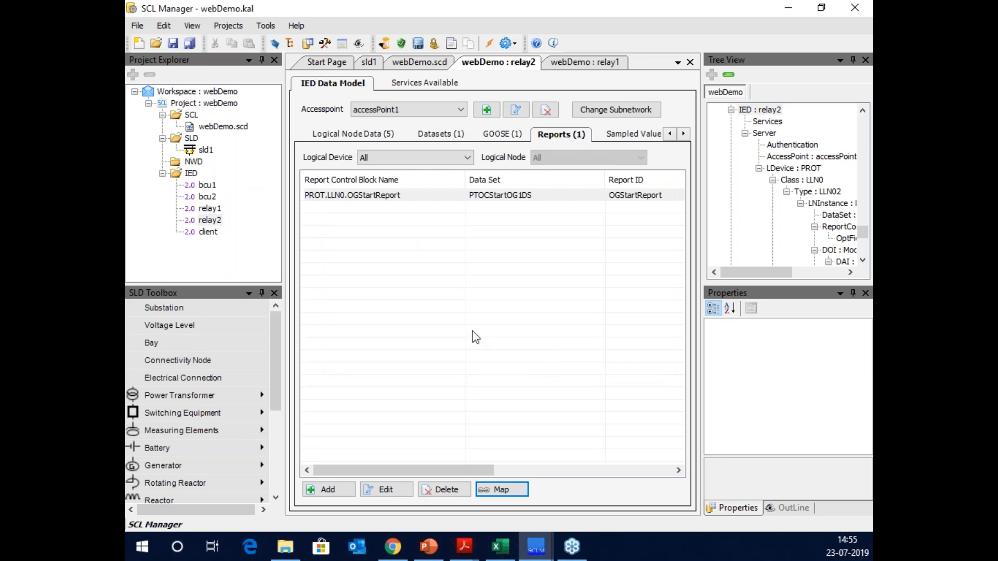
Switch to the PowerPoint presentation and show the Top Down Demo slide.
{"action": "left_click", "coordinate": [430, 555]}
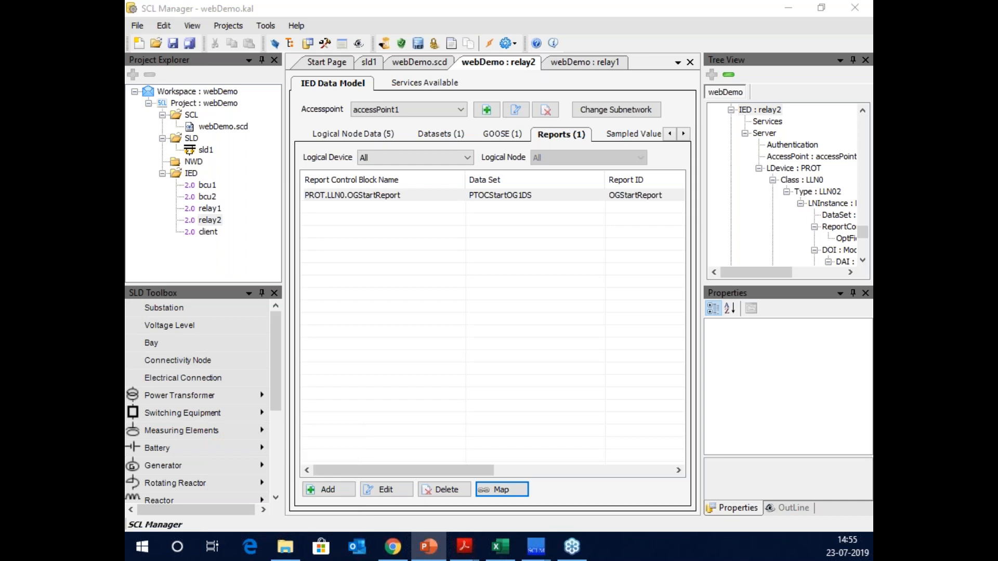
{"action": "key", "text": "alt+Tab"}
{"action": "key", "text": "alt+Tab"}
{"action": "key", "text": "alt+Tab"}
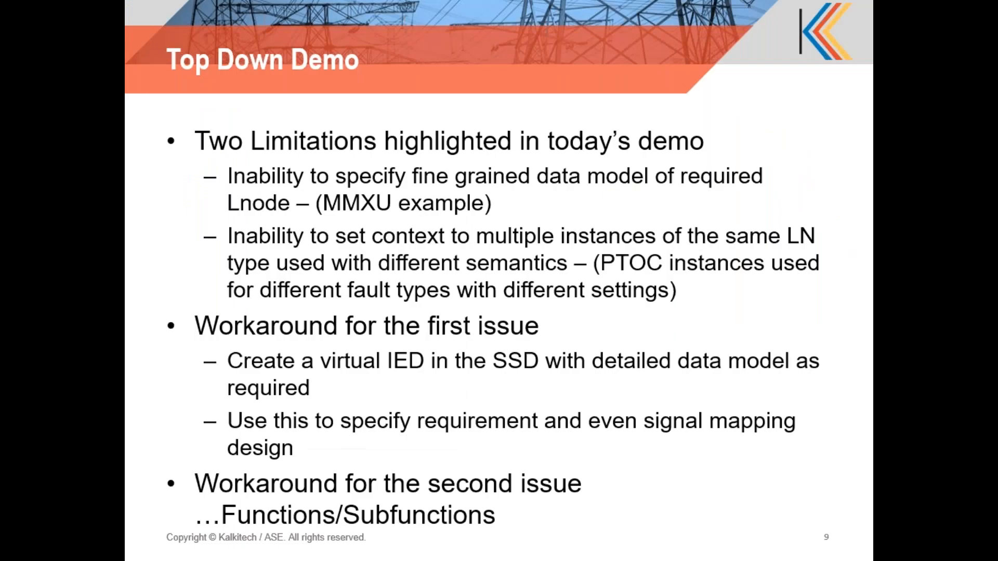